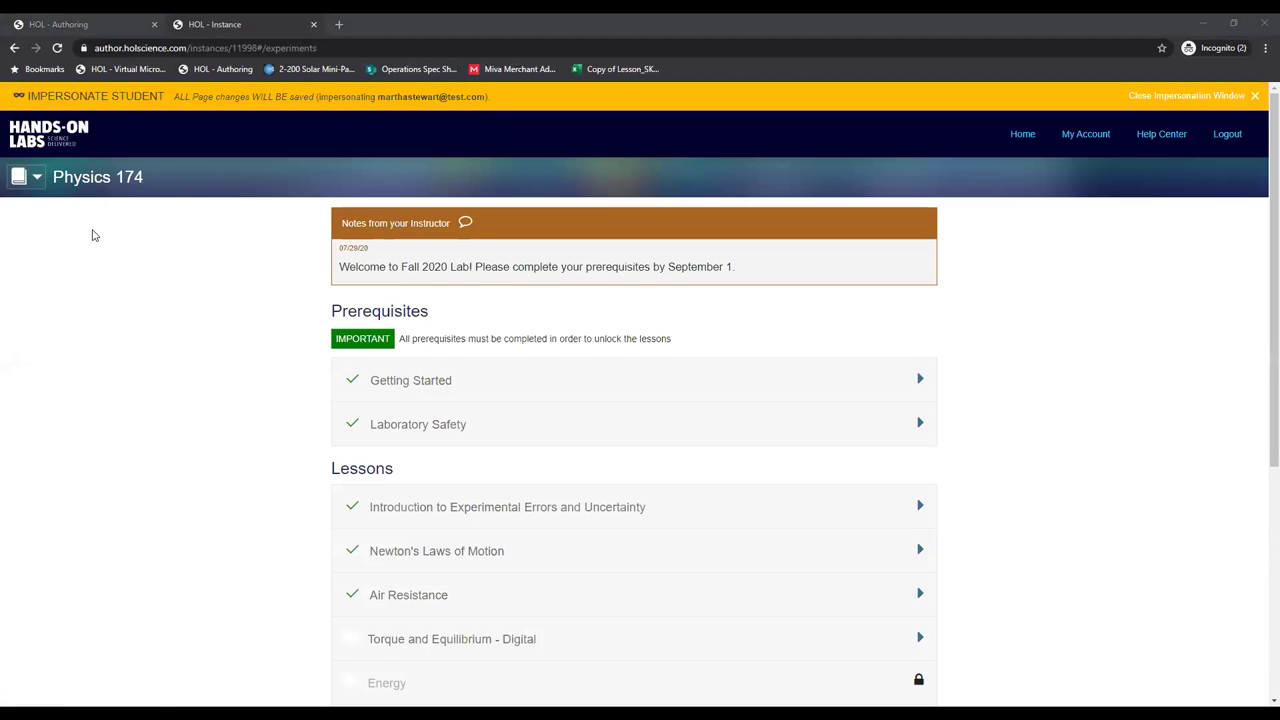
- Open the Exploration section of the Torque and Equilibrium - Digital lesson in the Physics 174 course
scroll(95, 235, "down", 2)
scroll(92, 235, "up", 2)
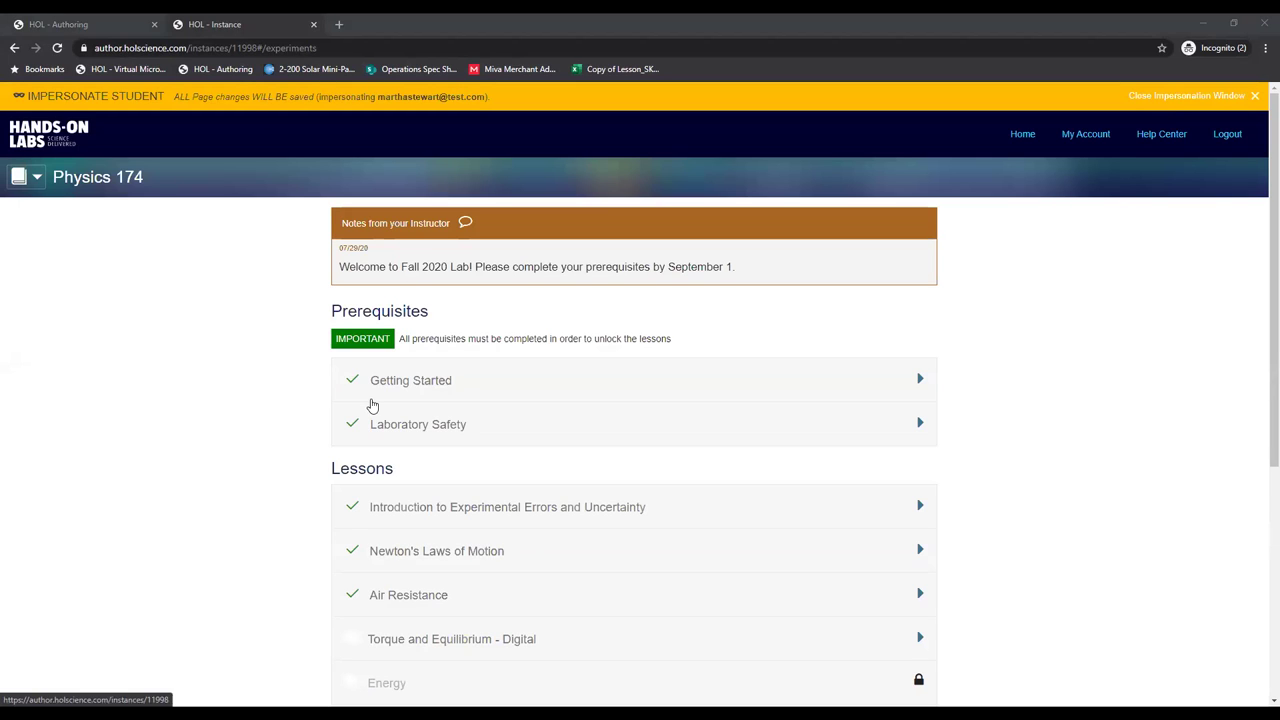
scroll(372, 405, "down", 2)
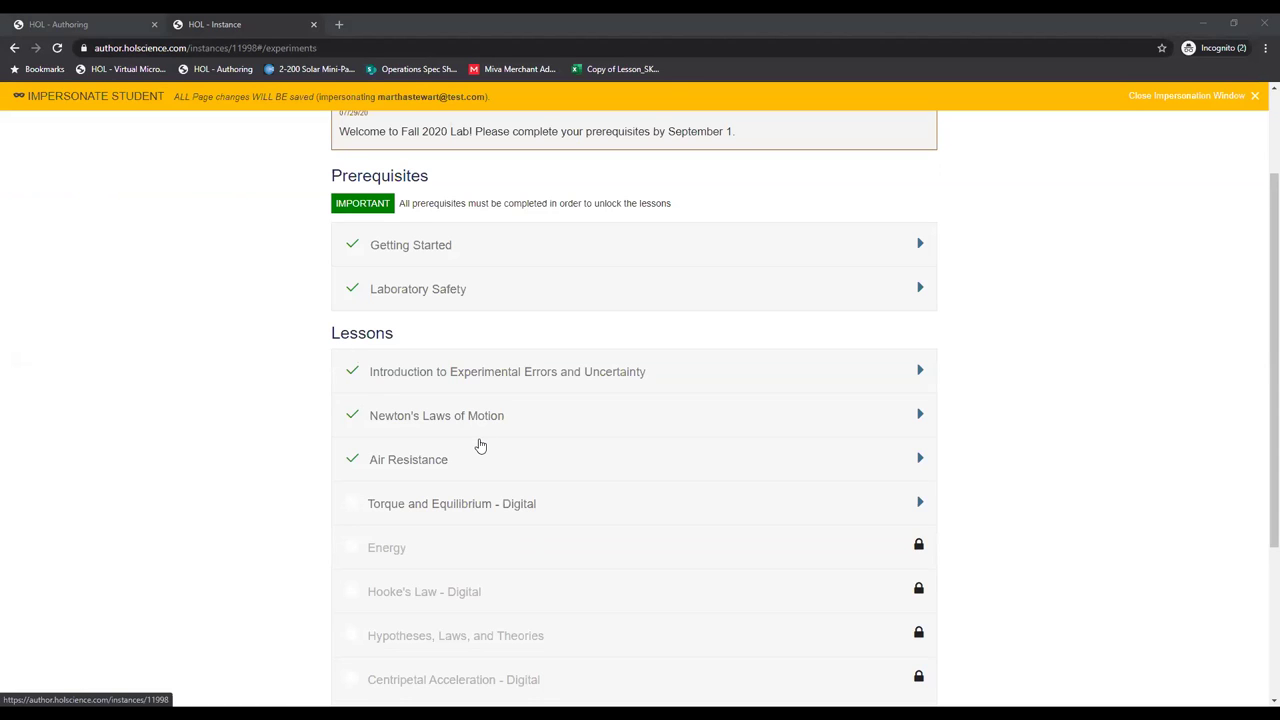
left_click(448, 512)
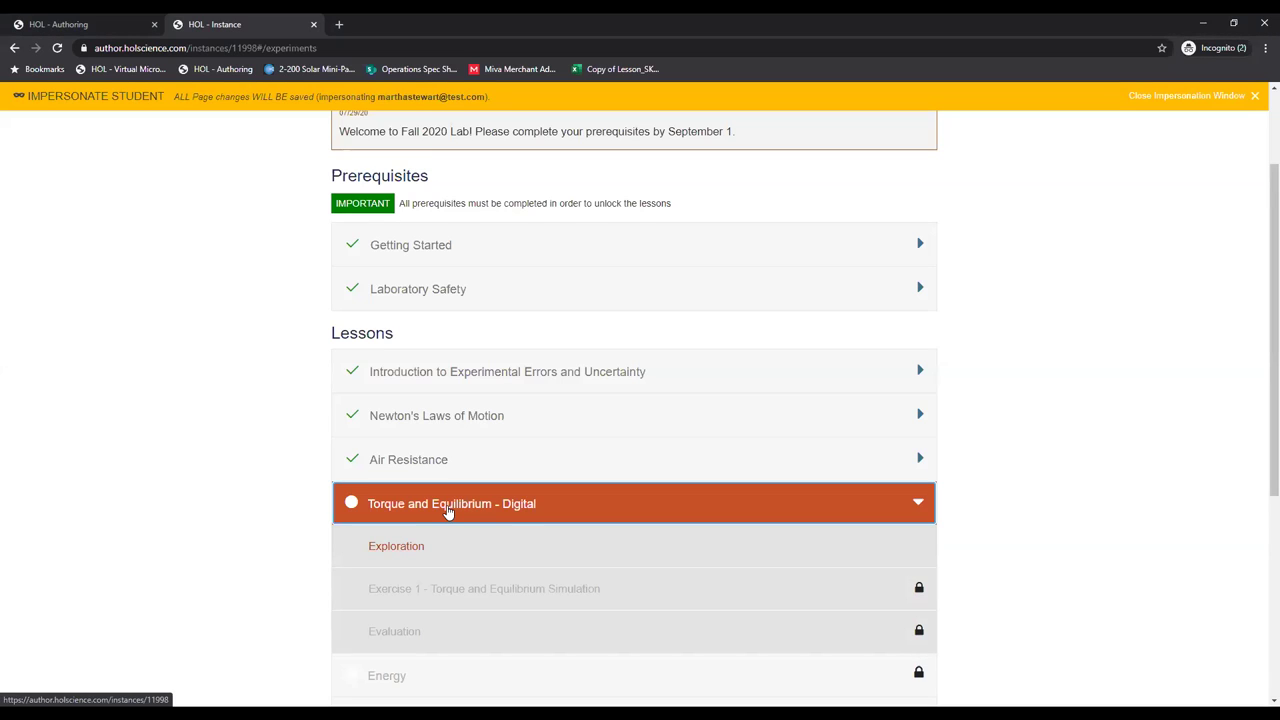
scroll(449, 511, "down", 1)
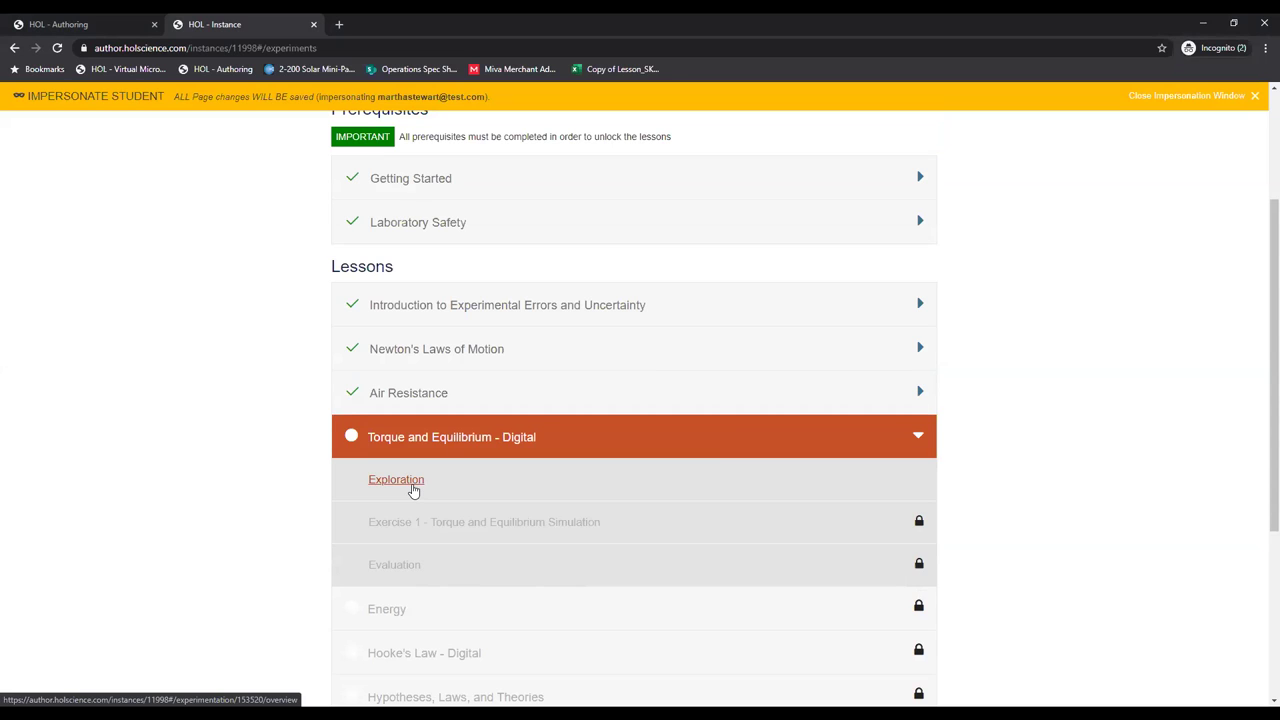
left_click(413, 488)
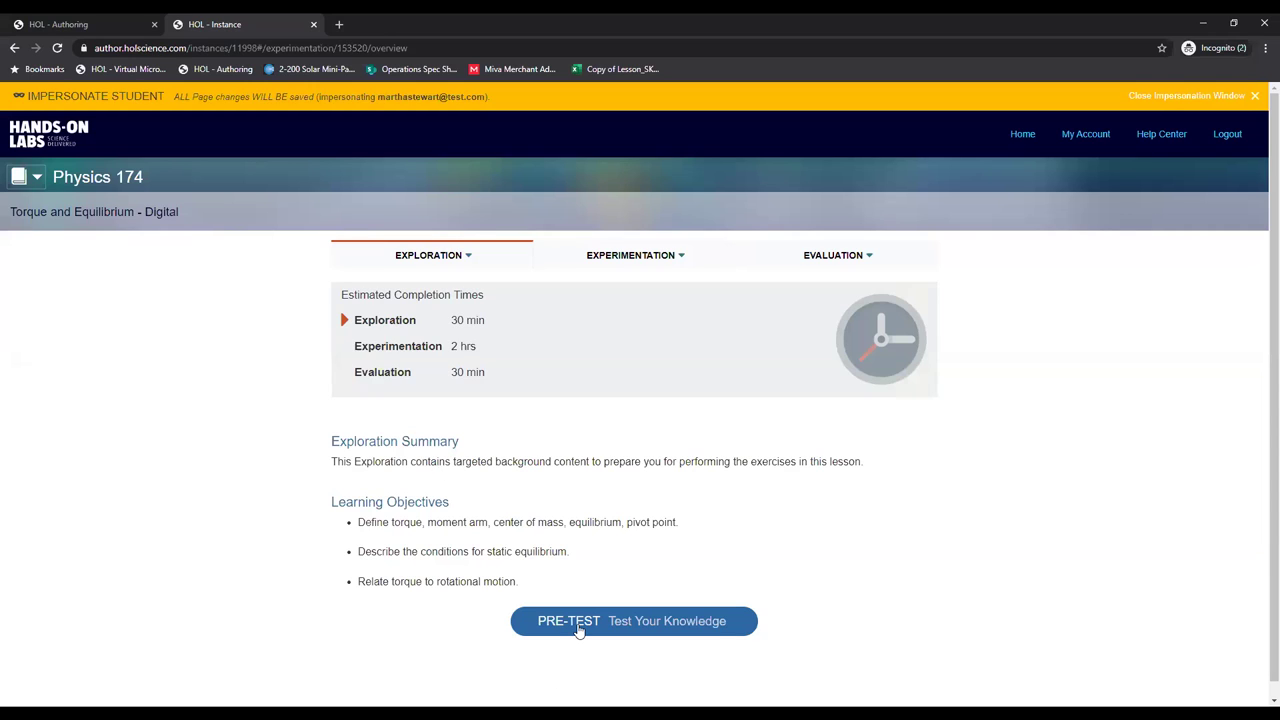
- Go through both Test Your Knowledge pre-test questions, reviewing the term matching in question 1, and continue to the Explore Torque page
left_click(708, 635)
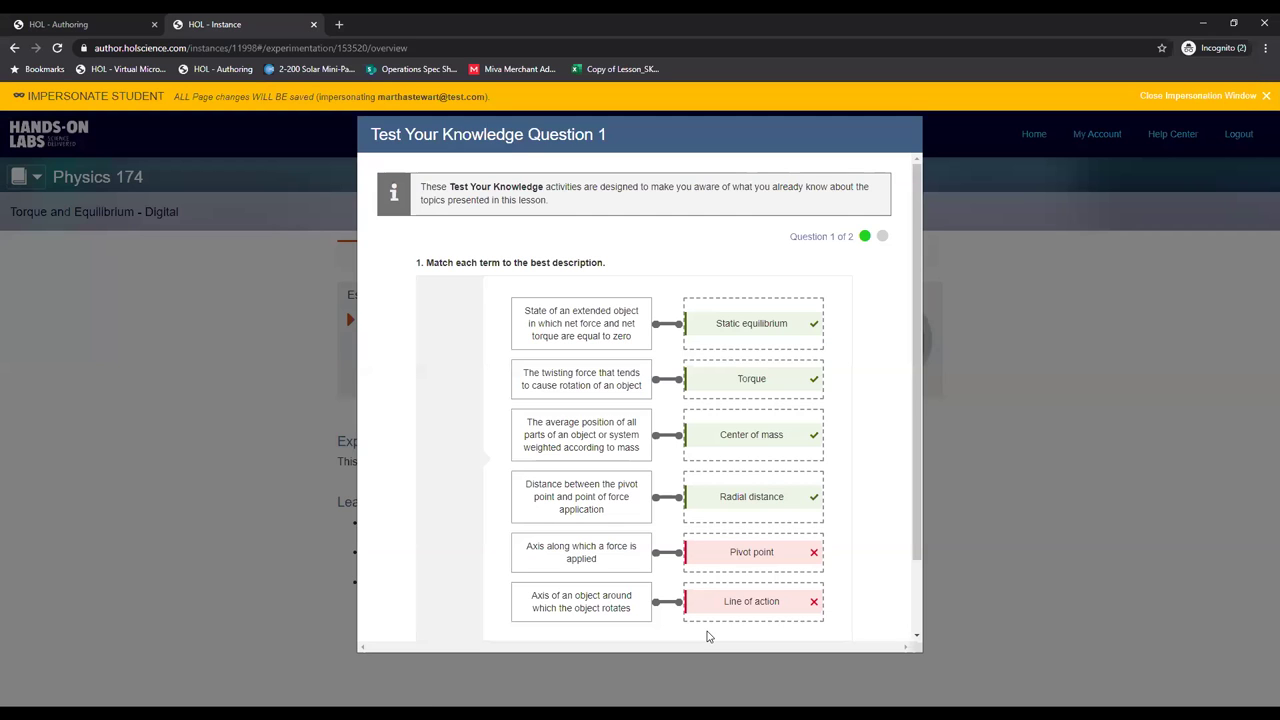
scroll(684, 542, "down", 1)
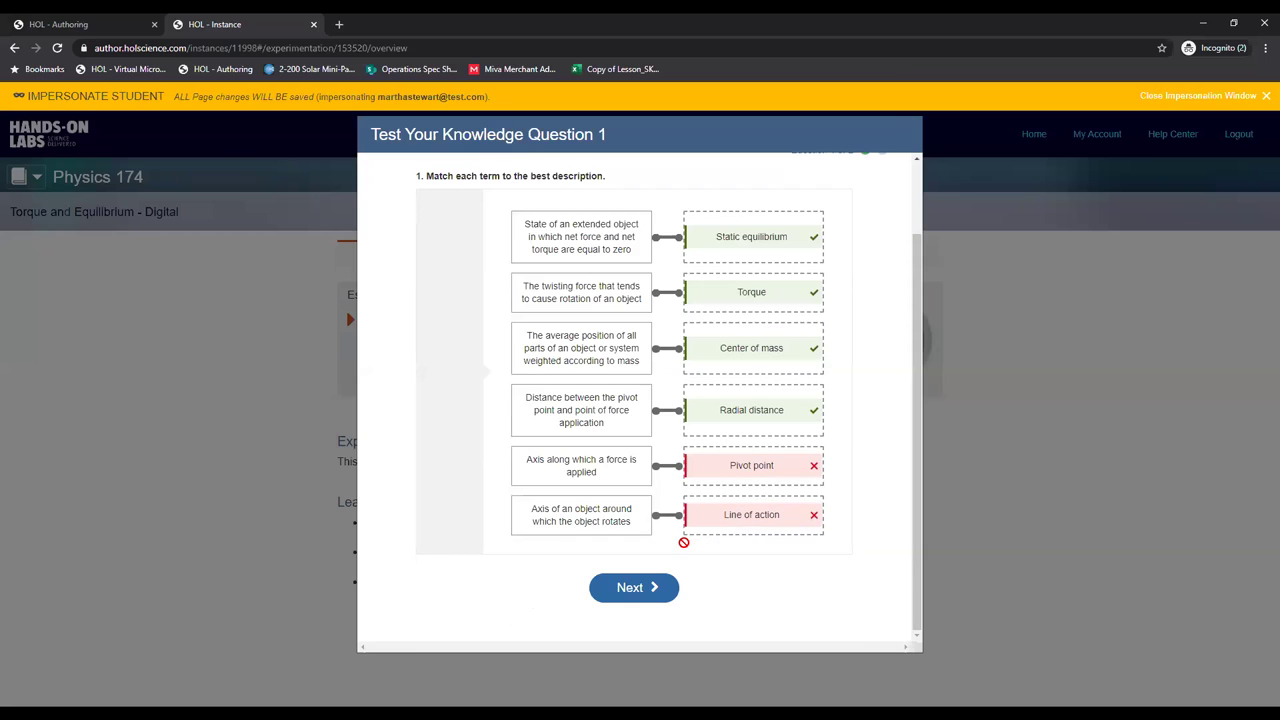
scroll(686, 548, "up", 1)
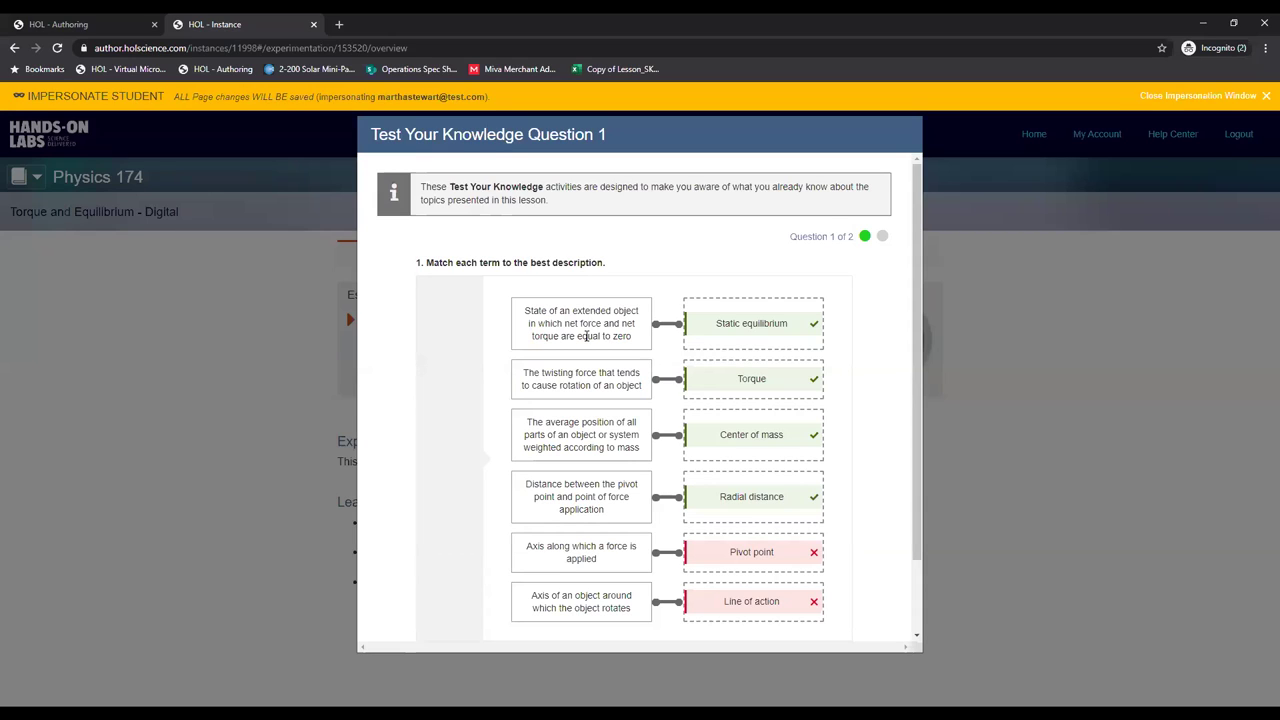
scroll(557, 384, "down", 1)
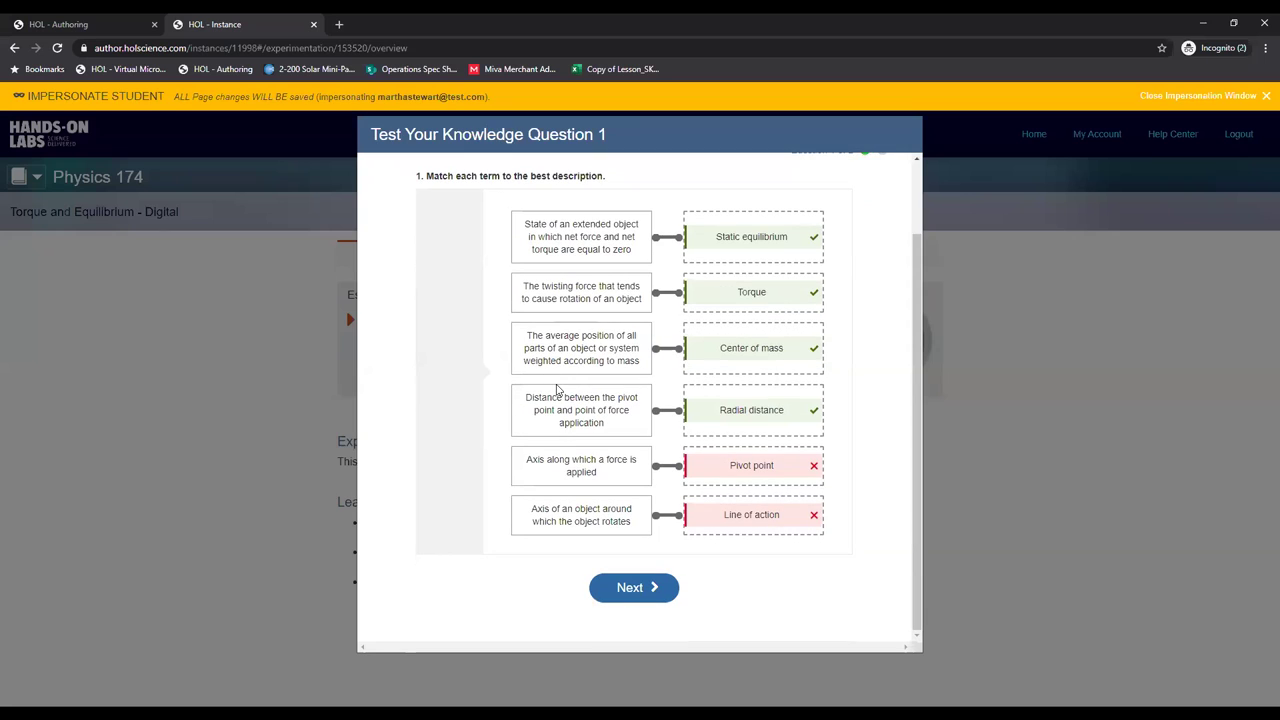
scroll(557, 390, "up", 1)
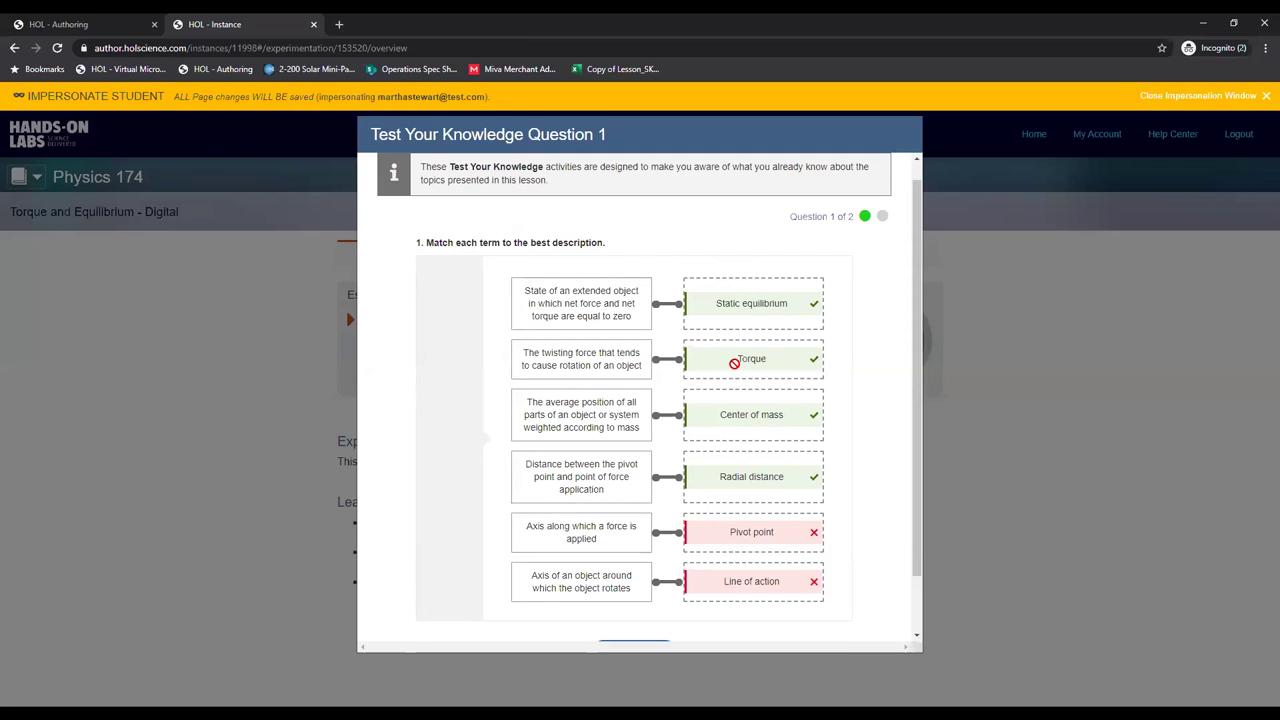
scroll(735, 363, "down", 1)
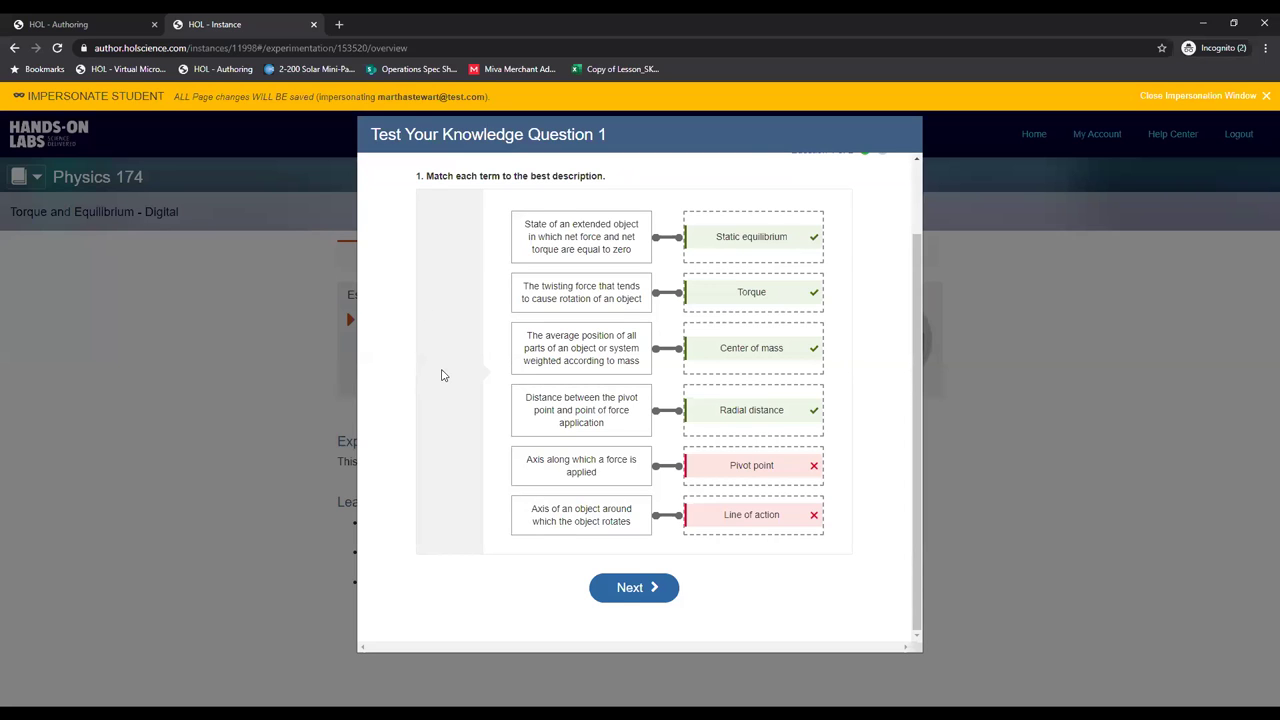
scroll(443, 375, "up", 2)
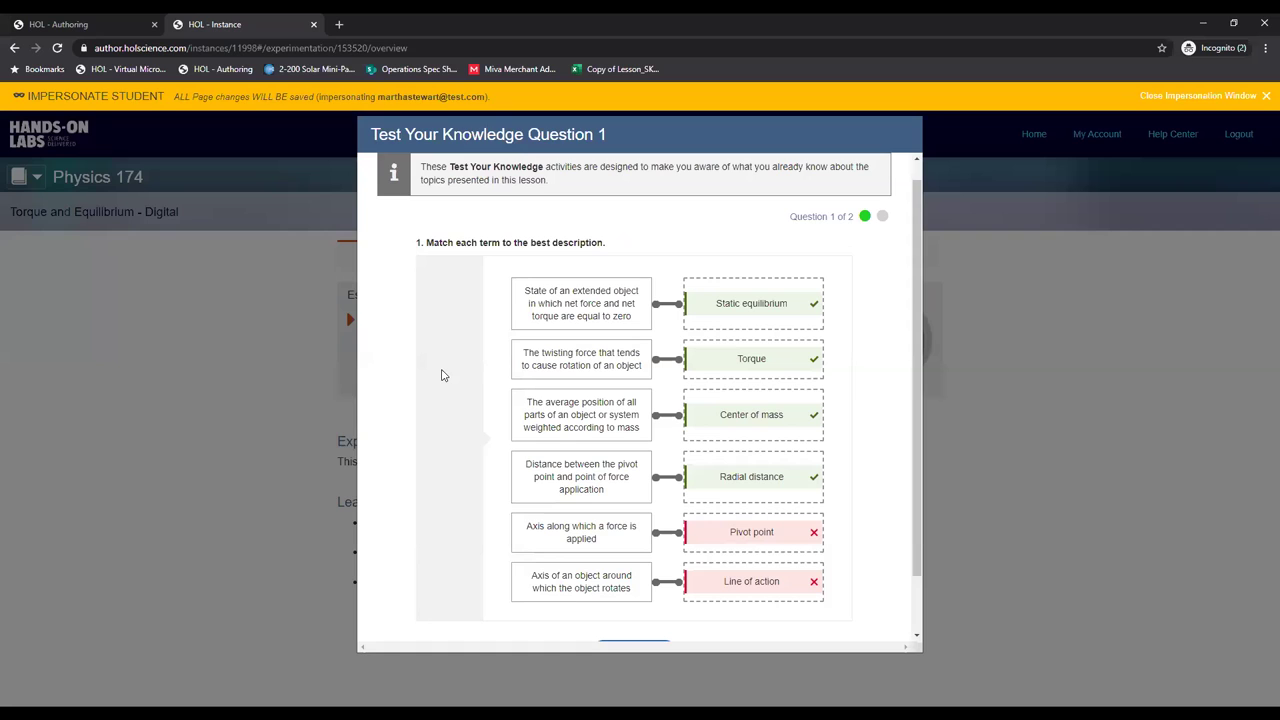
scroll(443, 375, "down", 2)
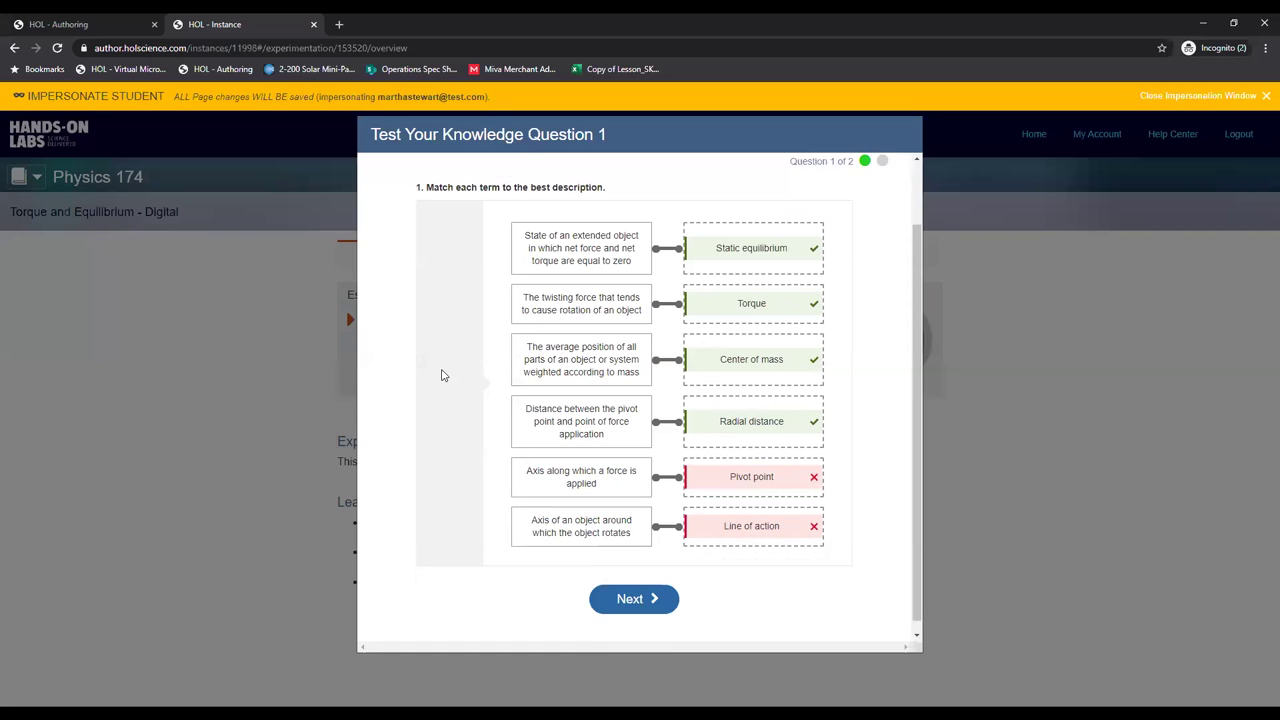
scroll(565, 410, "up", 1)
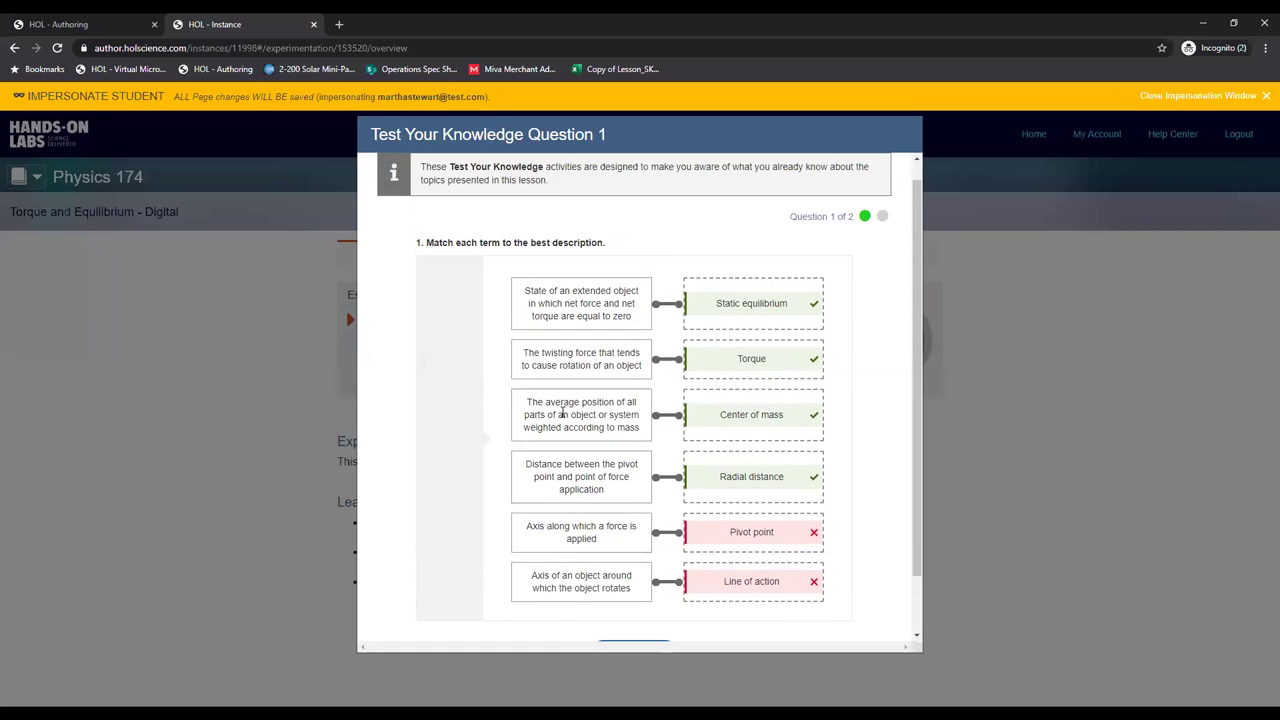
scroll(562, 412, "down", 1)
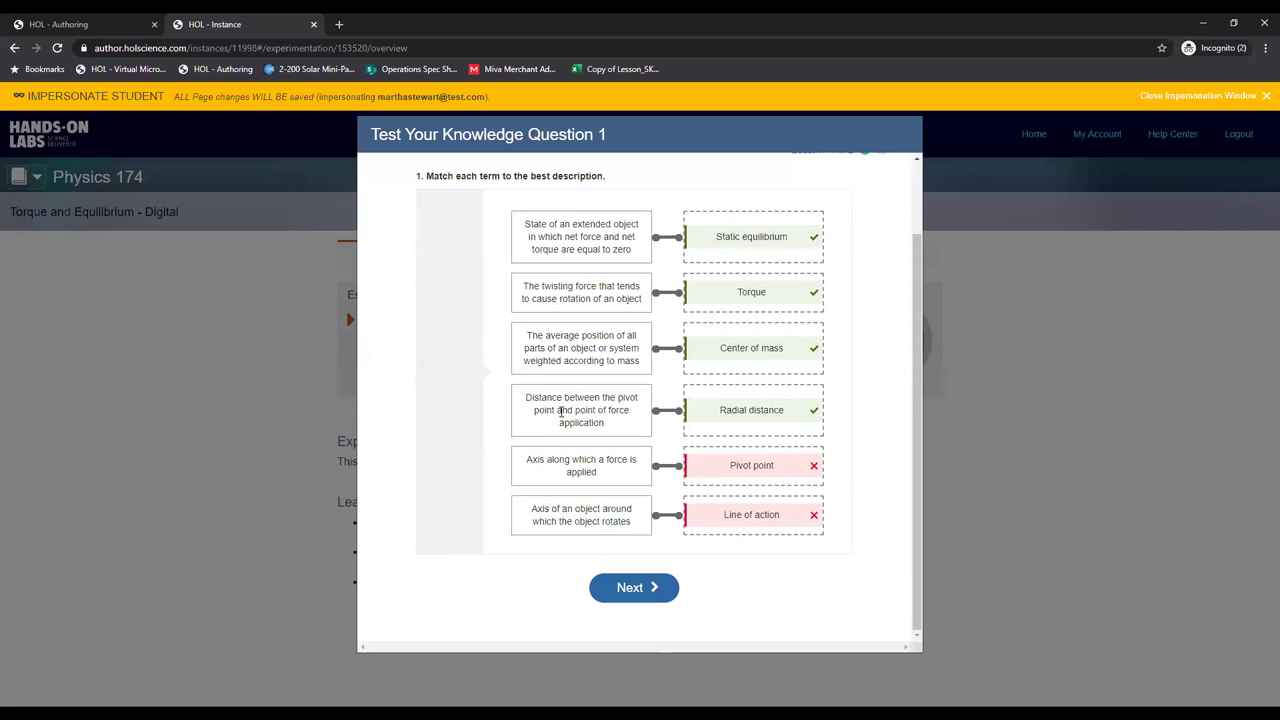
left_click(643, 590)
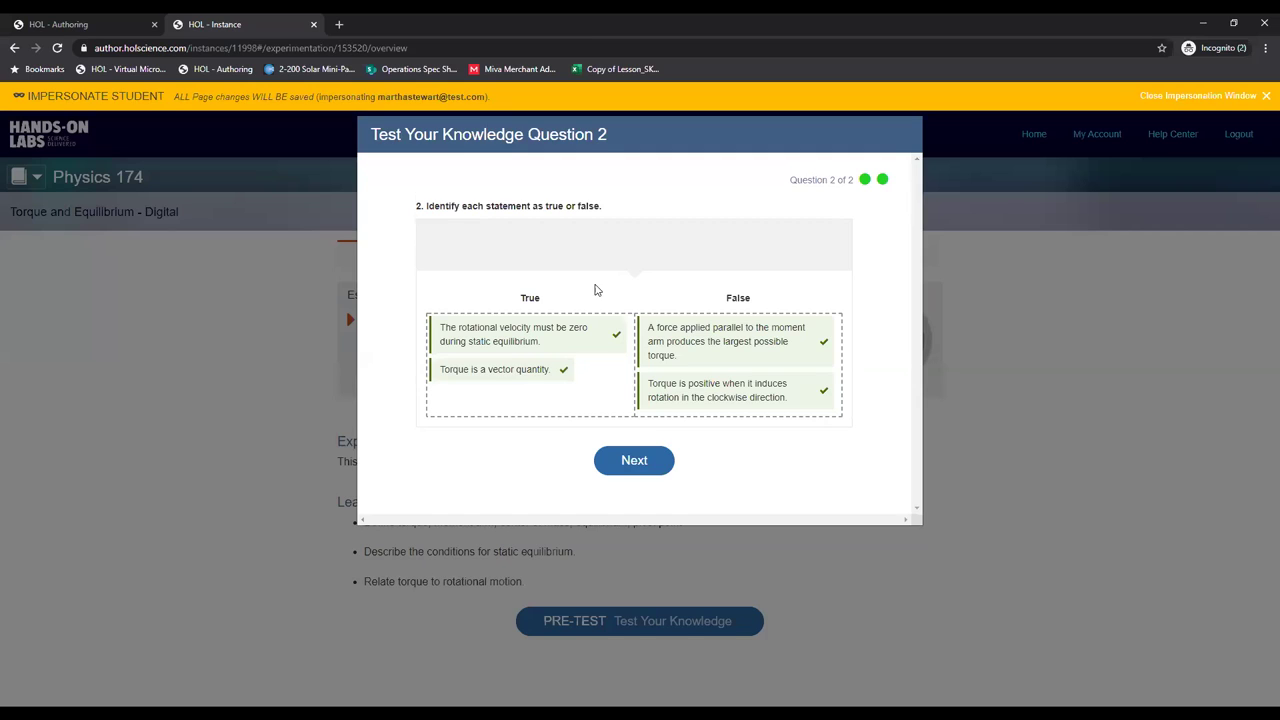
left_click(639, 472)
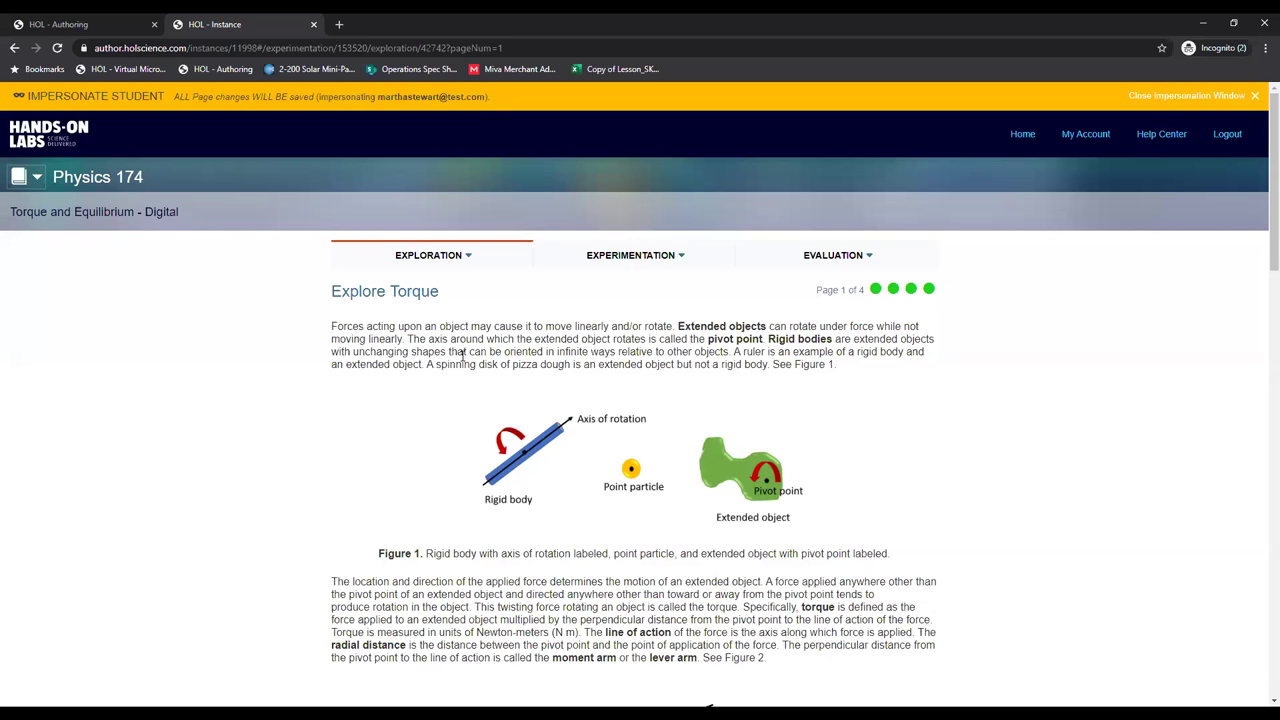
- Examine the Explore Torque introduction and Figures 1 to 3 on rigid bodies, the hinged door and the wrench
scroll(480, 400, "down", 1)
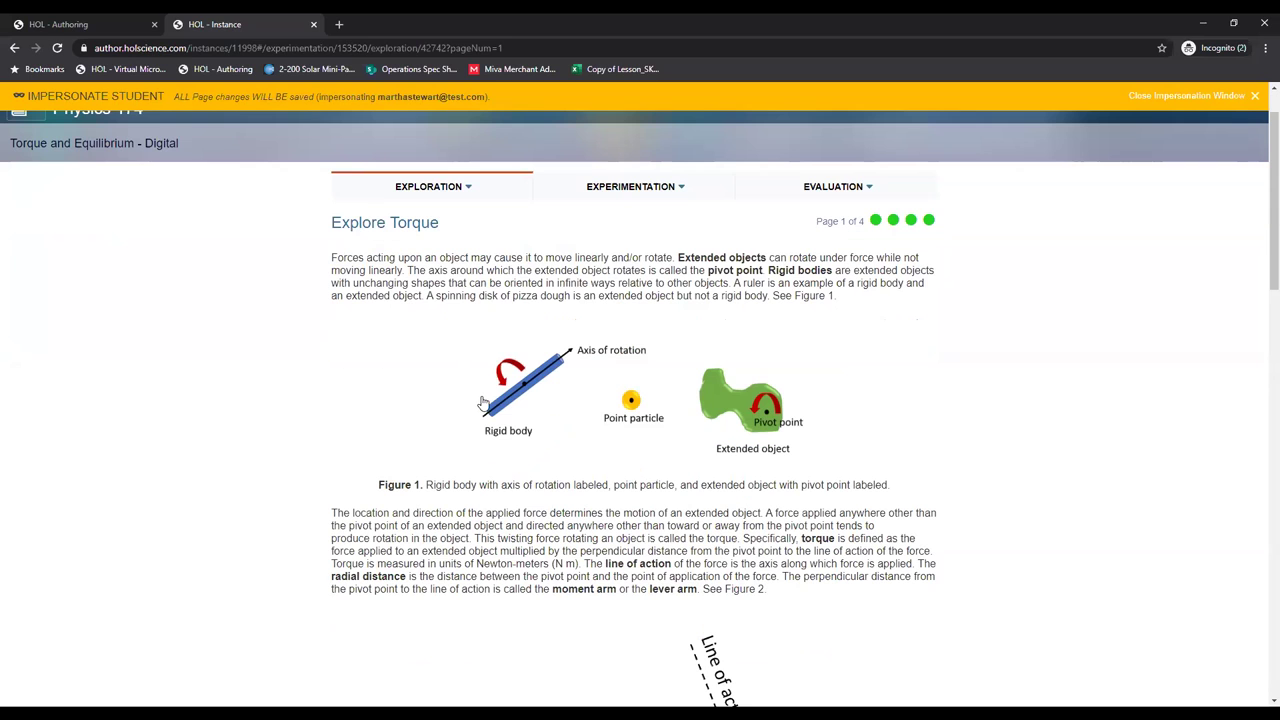
scroll(698, 519, "up", 1)
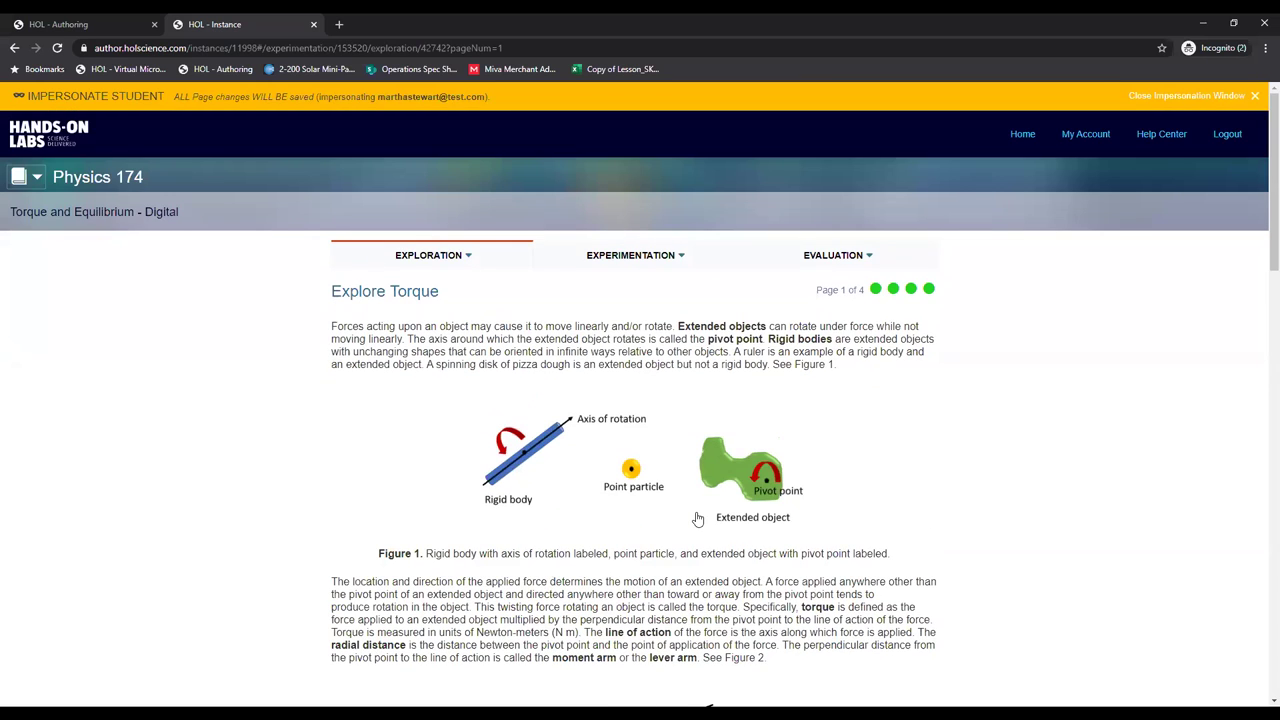
scroll(698, 519, "down", 1)
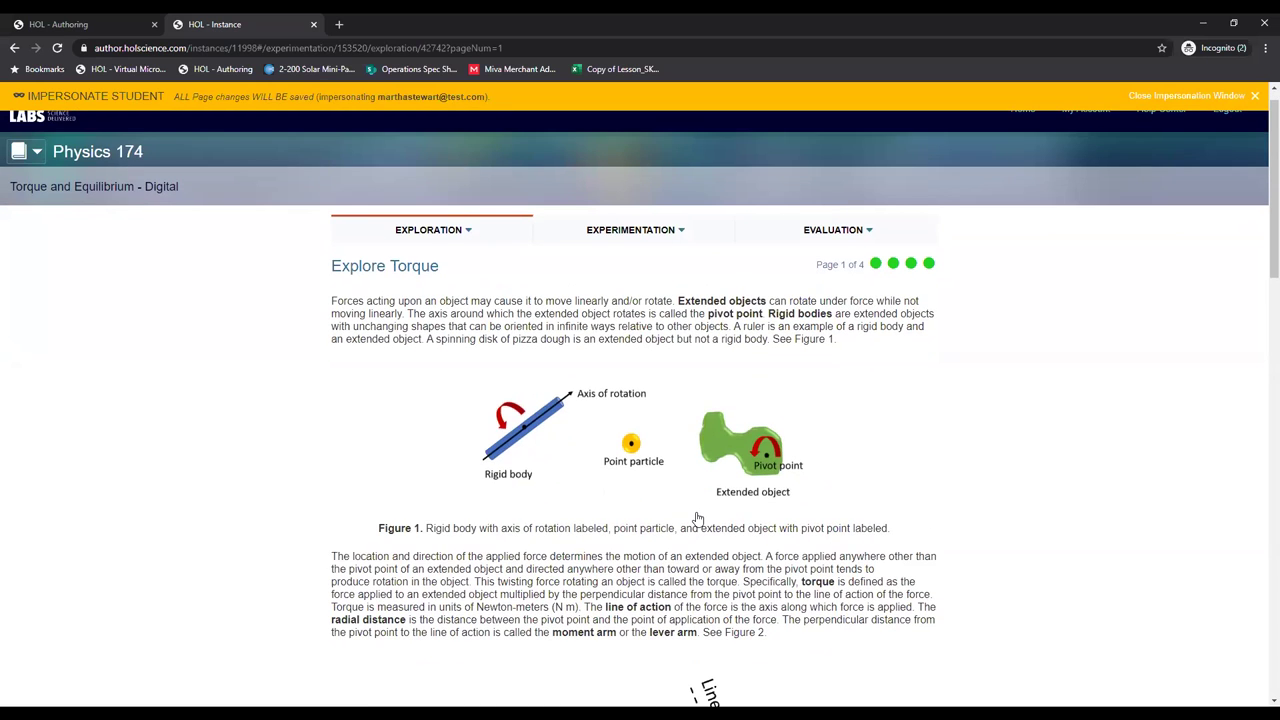
scroll(698, 519, "down", 5)
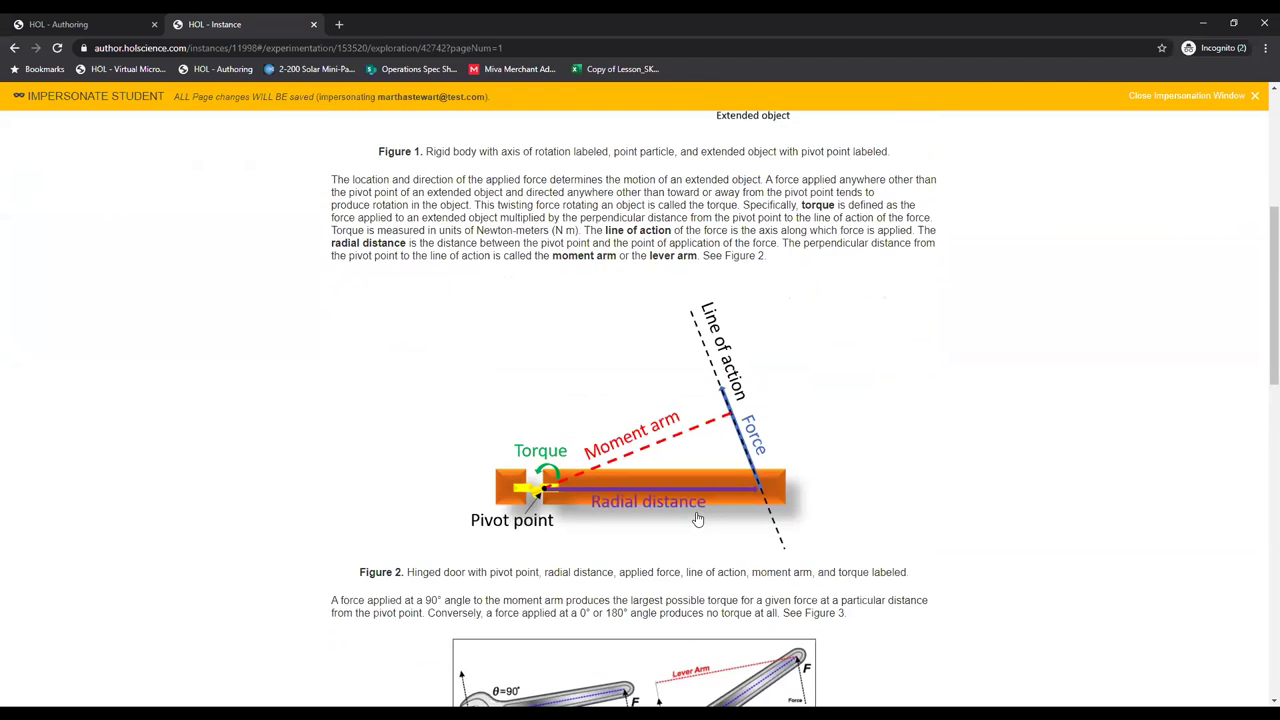
scroll(698, 519, "down", 3)
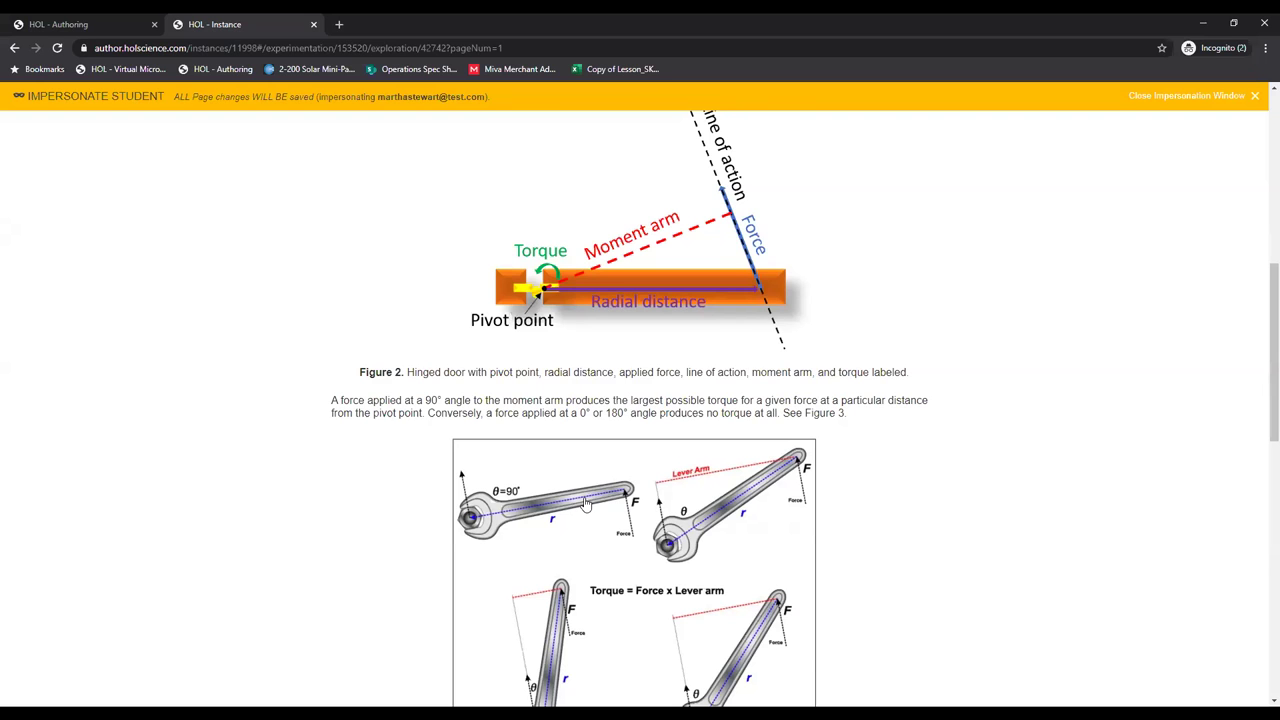
scroll(551, 498, "up", 4)
scroll(551, 498, "up", 2)
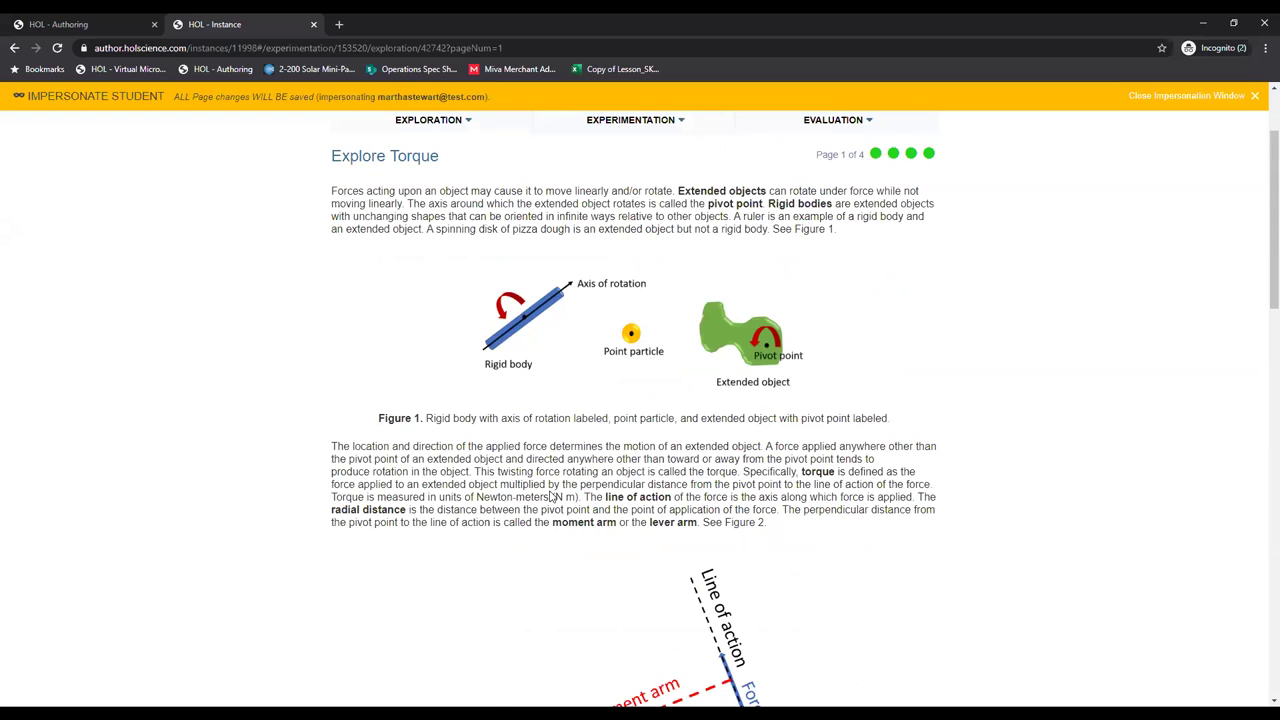
scroll(551, 498, "down", 2)
scroll(552, 491, "down", 6)
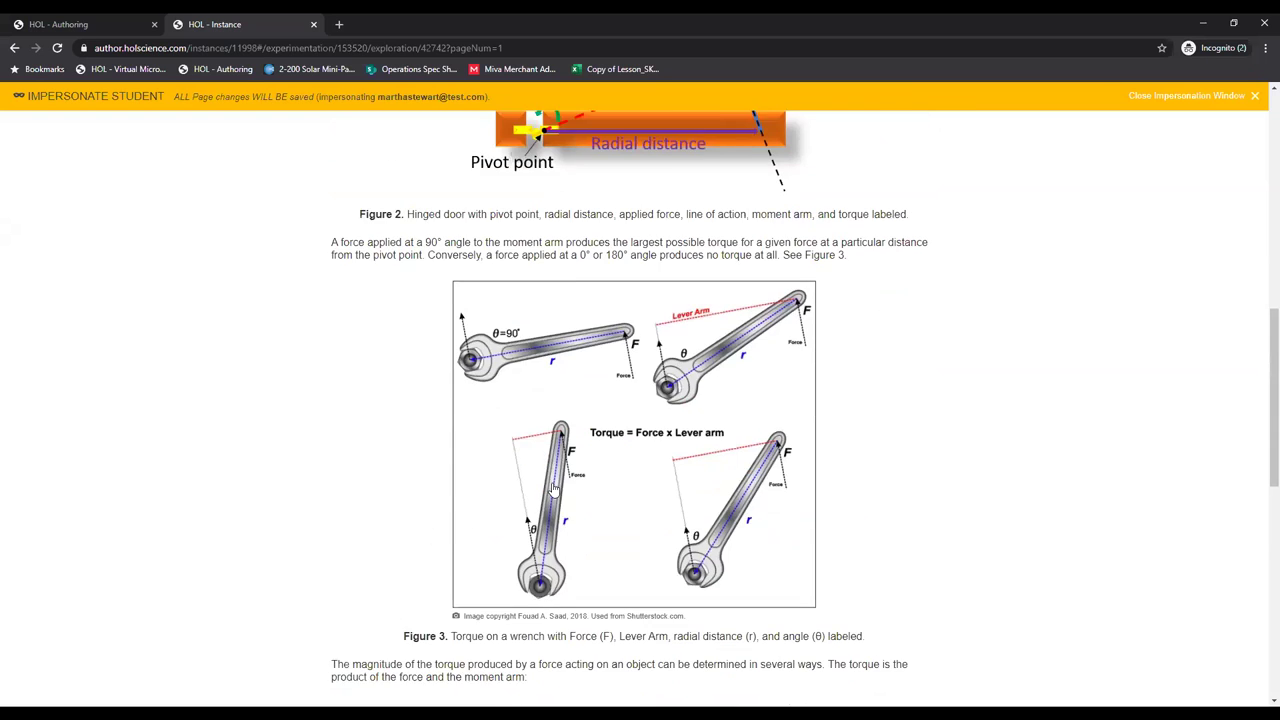
scroll(553, 488, "down", 2)
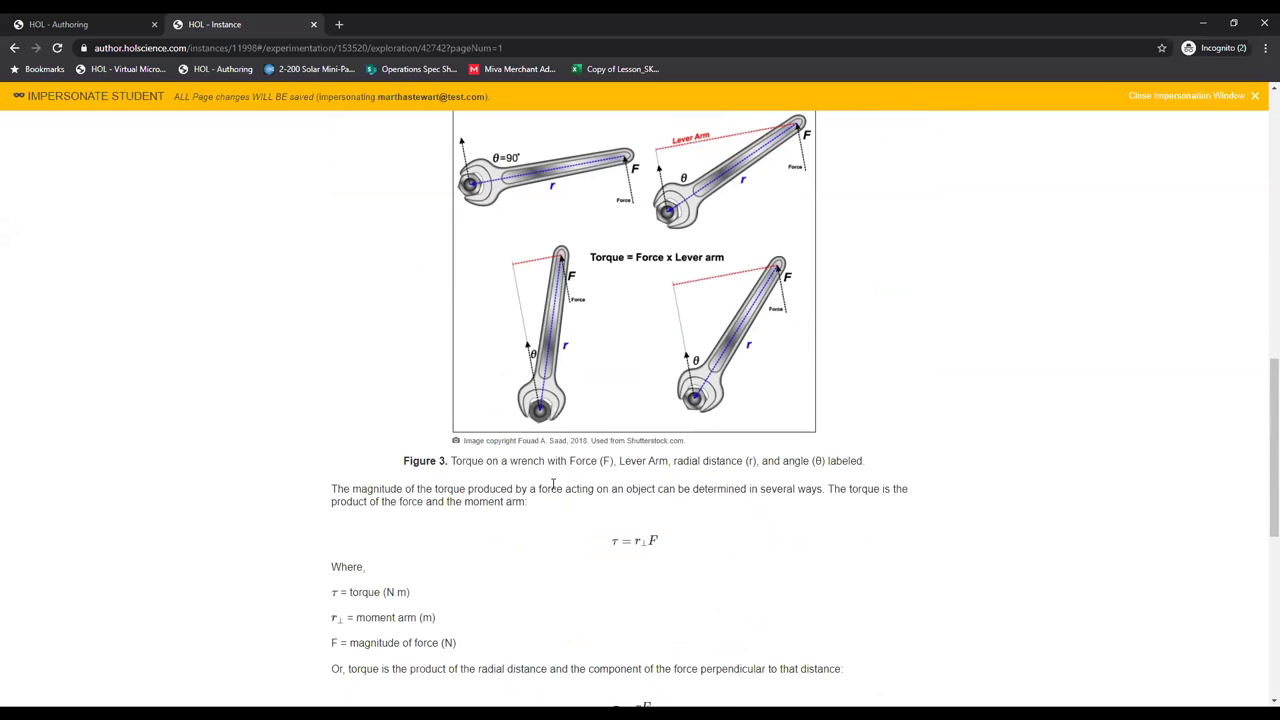
scroll(553, 484, "up", 2)
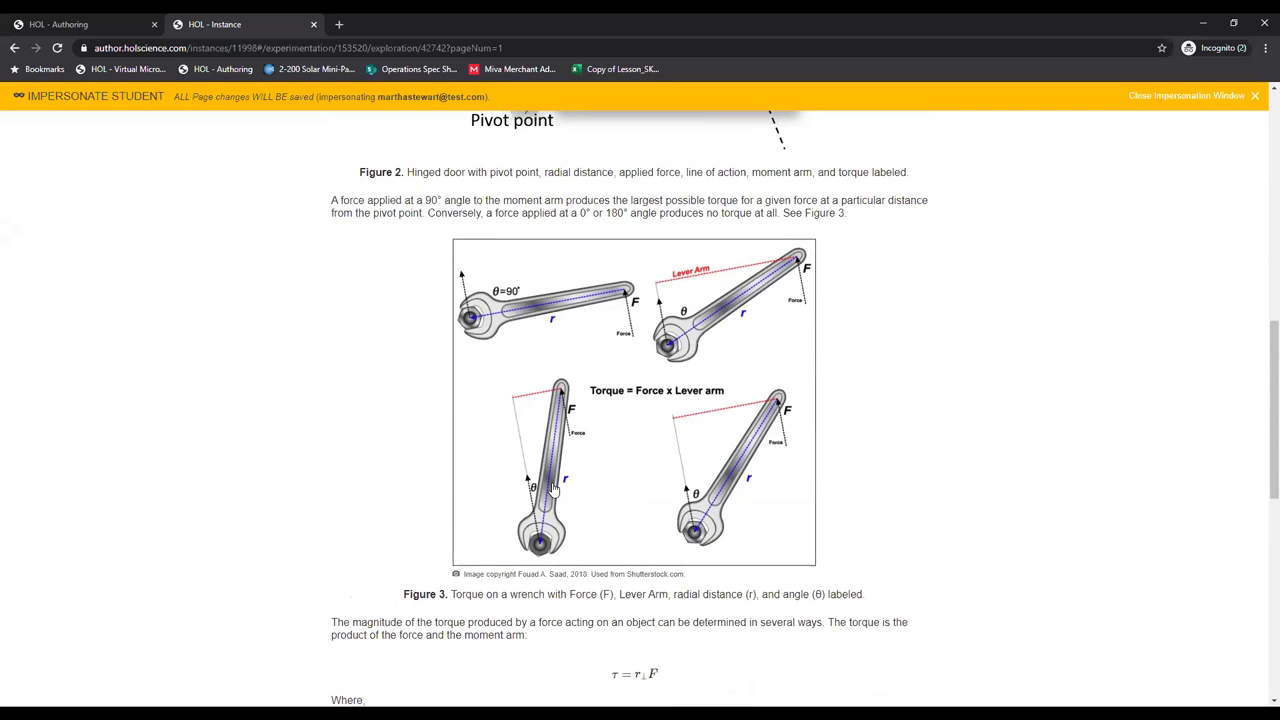
- Review the three torque equations with their variable definitions and the Did you know? section on the Explore Torque page
scroll(351, 450, "down", 3)
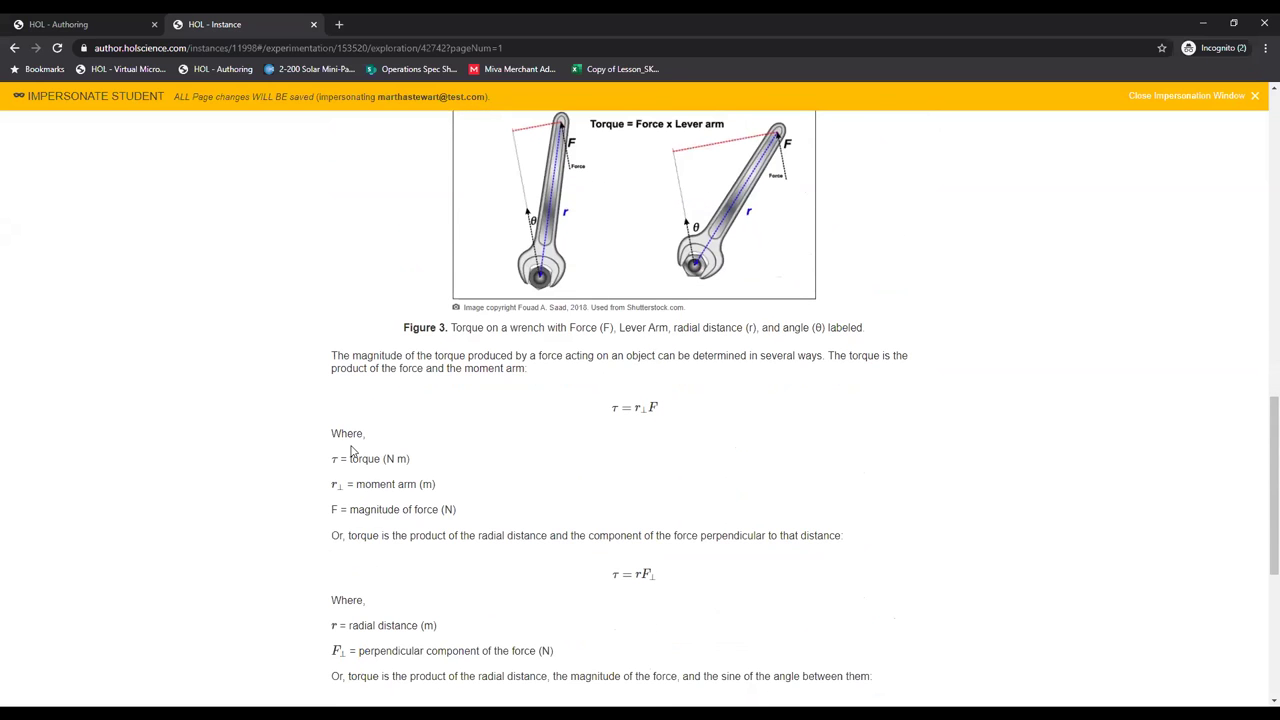
scroll(349, 458, "down", 3)
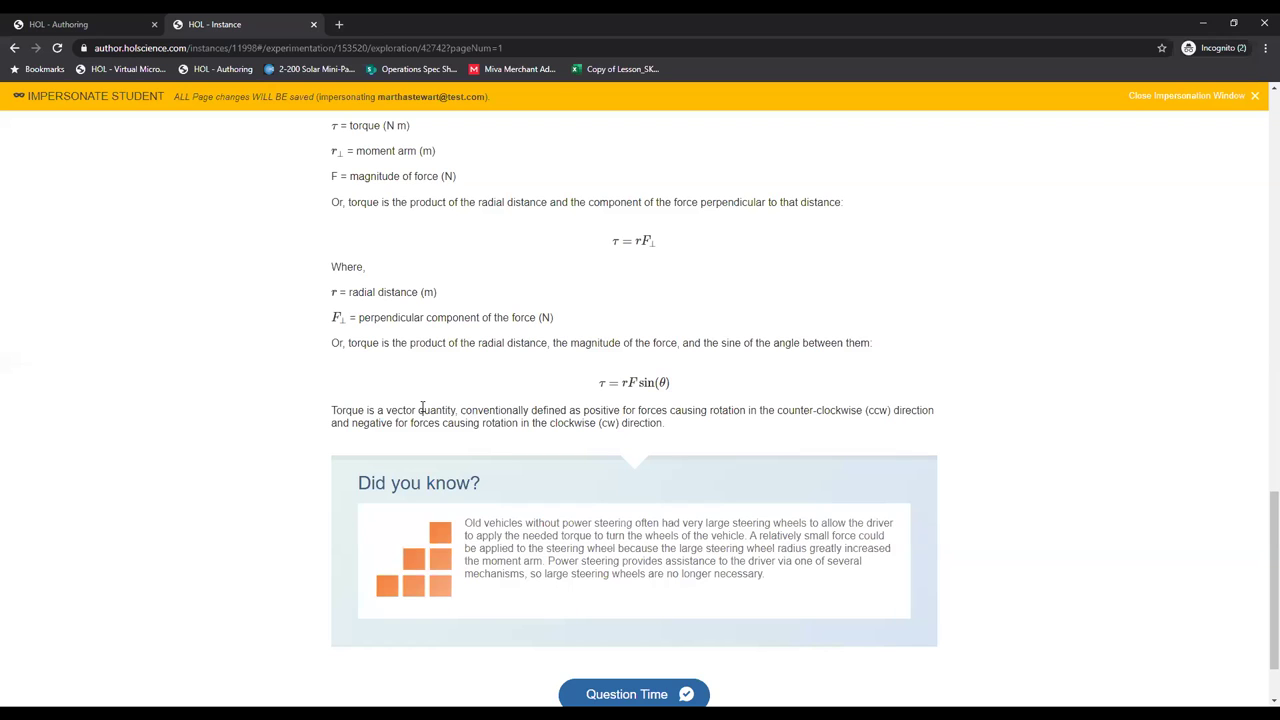
scroll(257, 412, "down", 1)
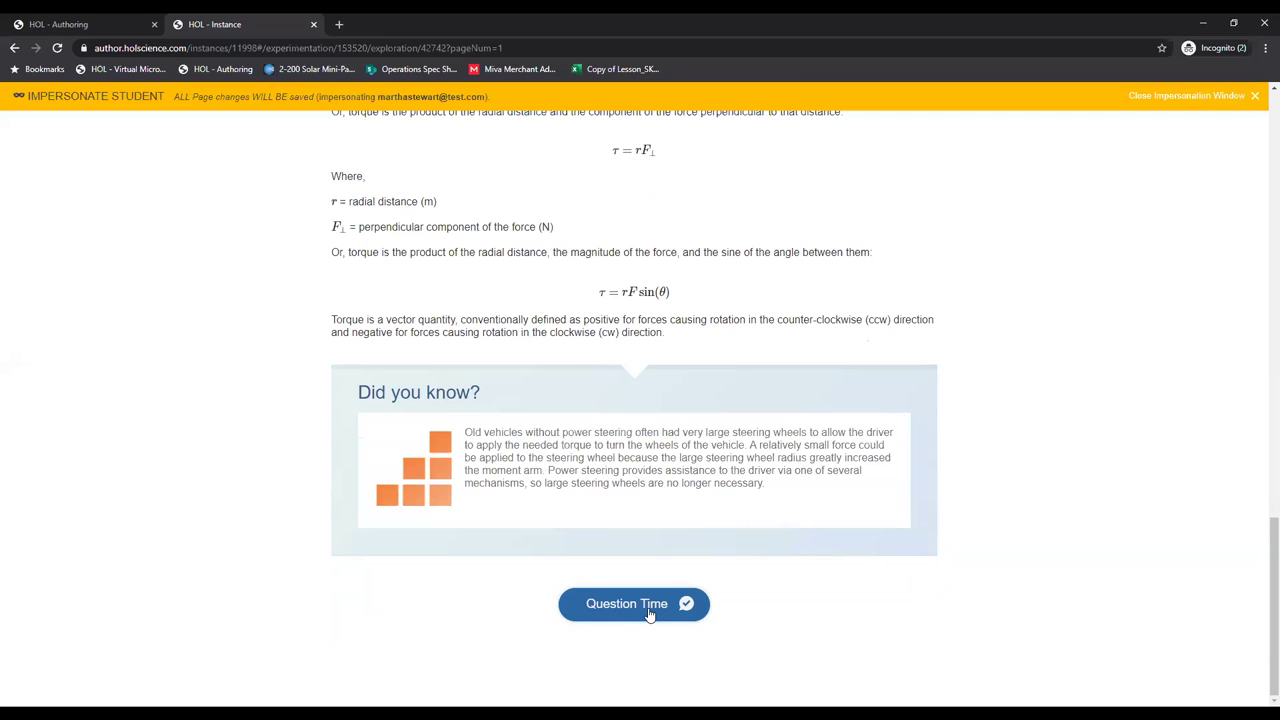
scroll(648, 614, "up", 1)
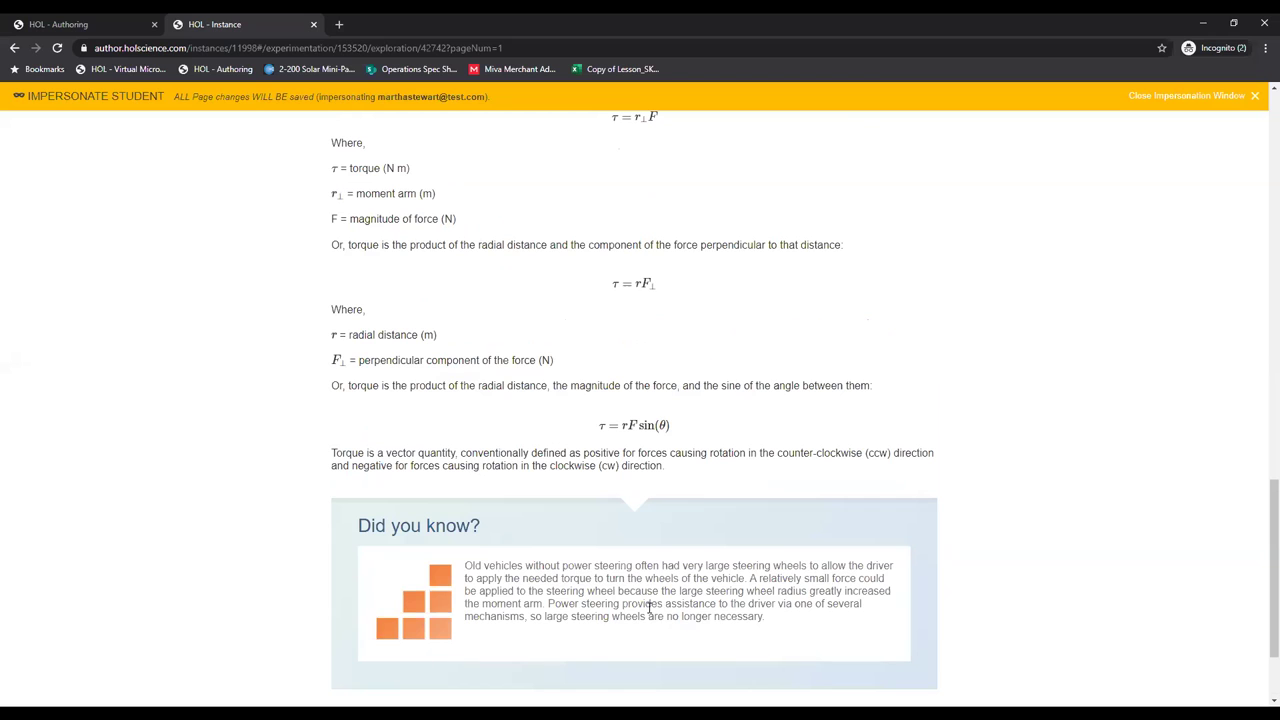
scroll(648, 610, "up", 4)
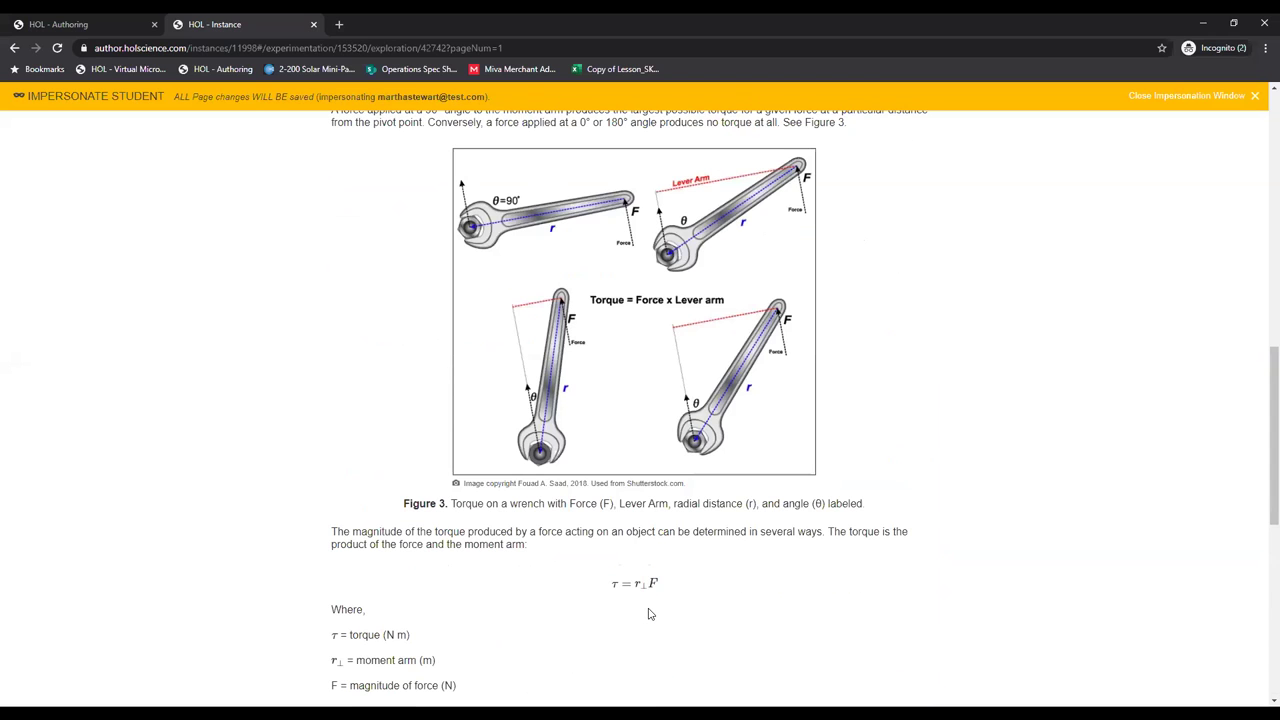
scroll(648, 614, "down", 2)
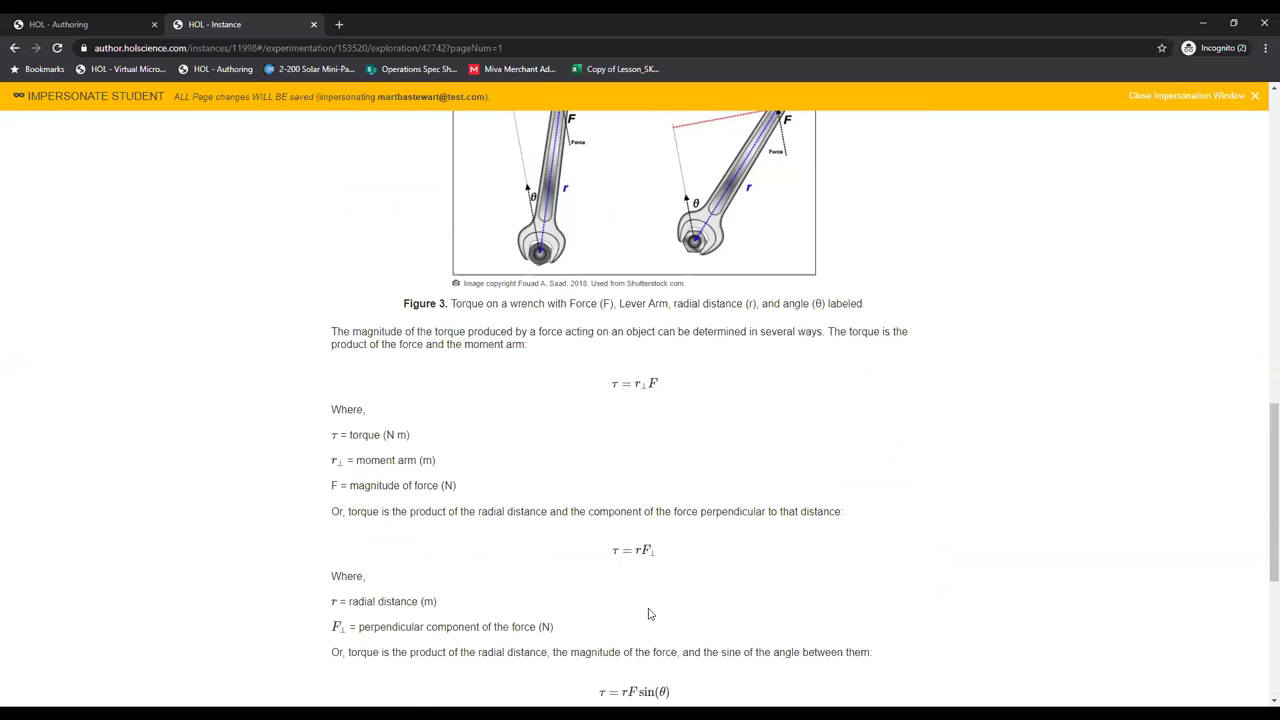
scroll(648, 614, "down", 4)
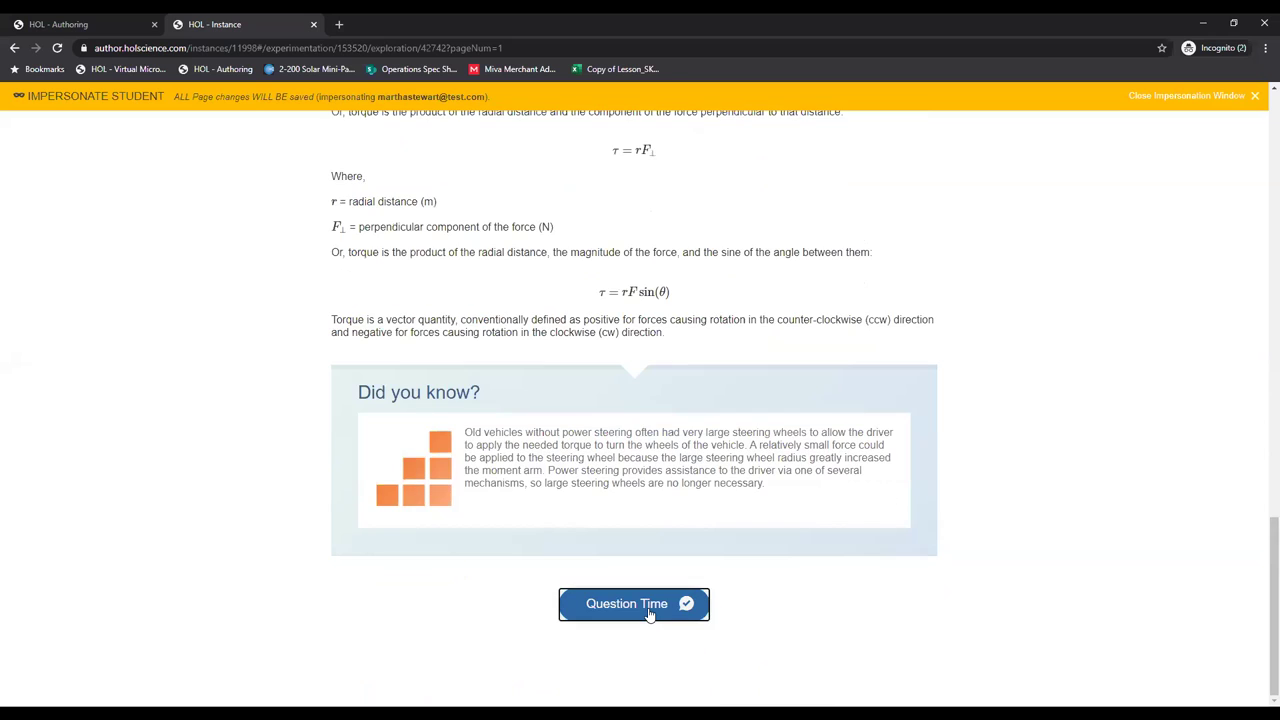
- Open Question Time for the Explore Torque page and advance from question 1 to question 2
left_click(648, 614)
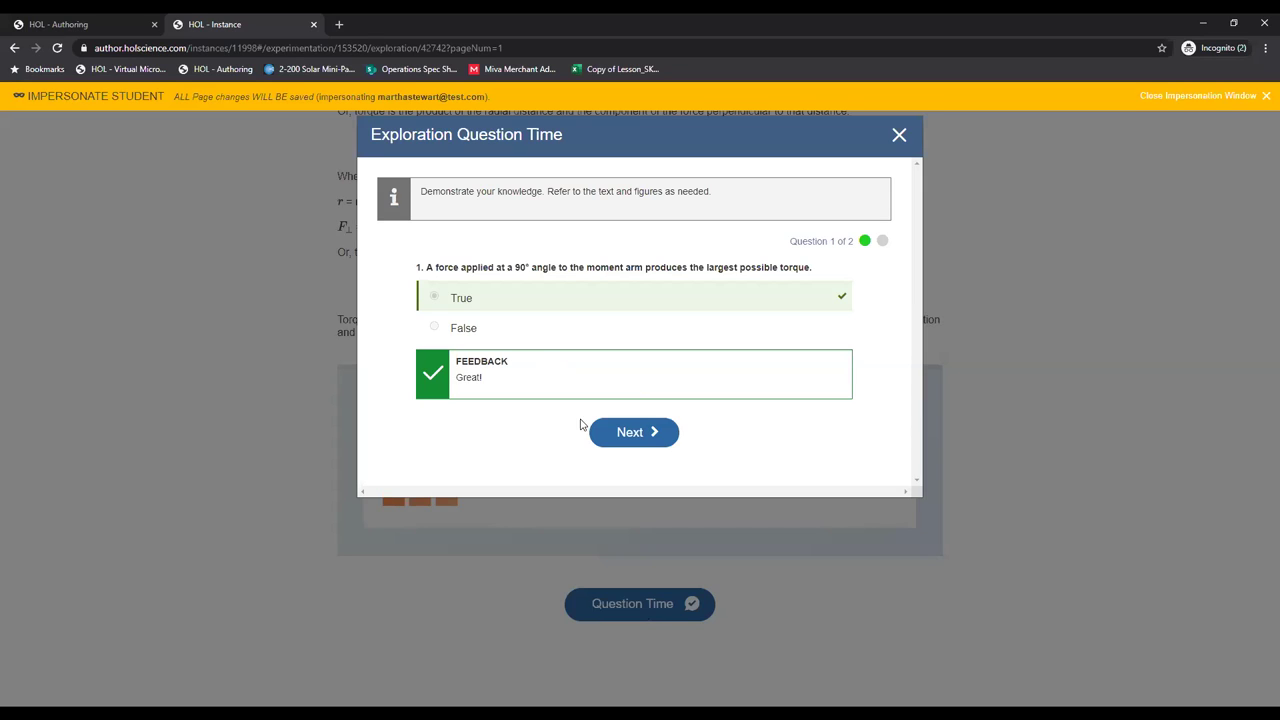
left_click(597, 444)
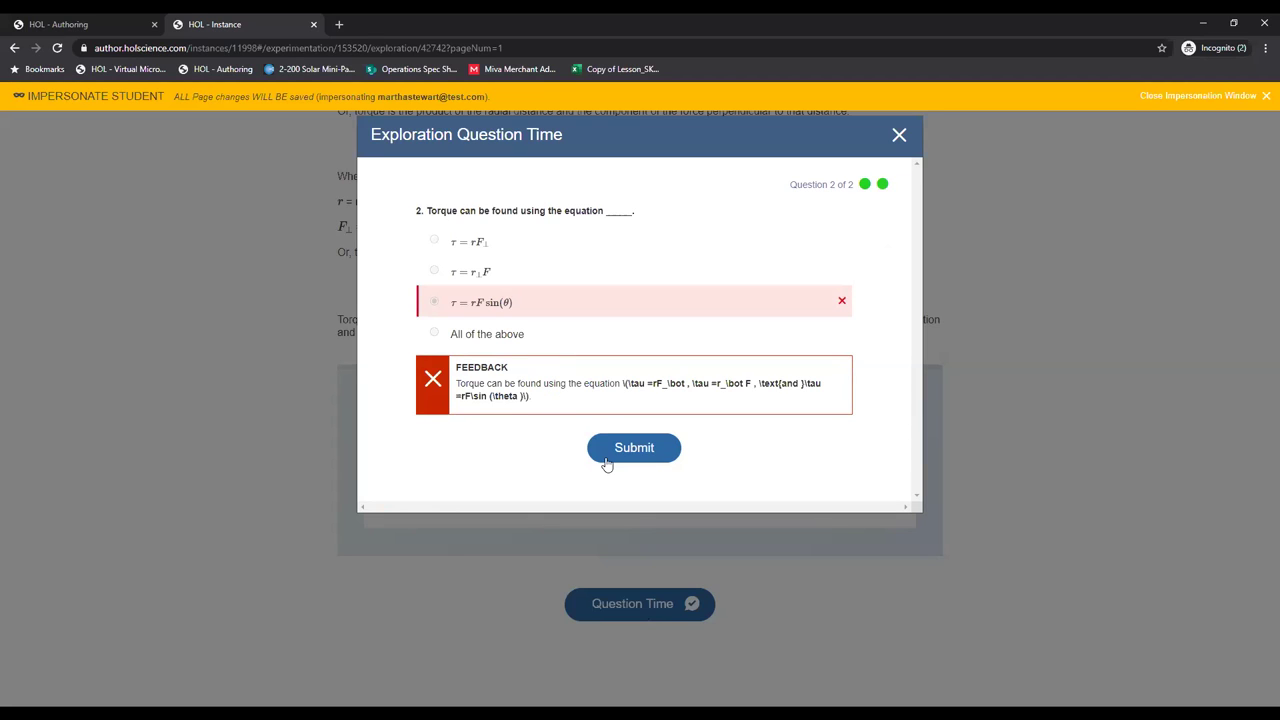
- Complete question 2 of the Explore Torque questions and review the Explore Center of Mass equations, Figure 4 and torque due to weight
left_click(607, 463)
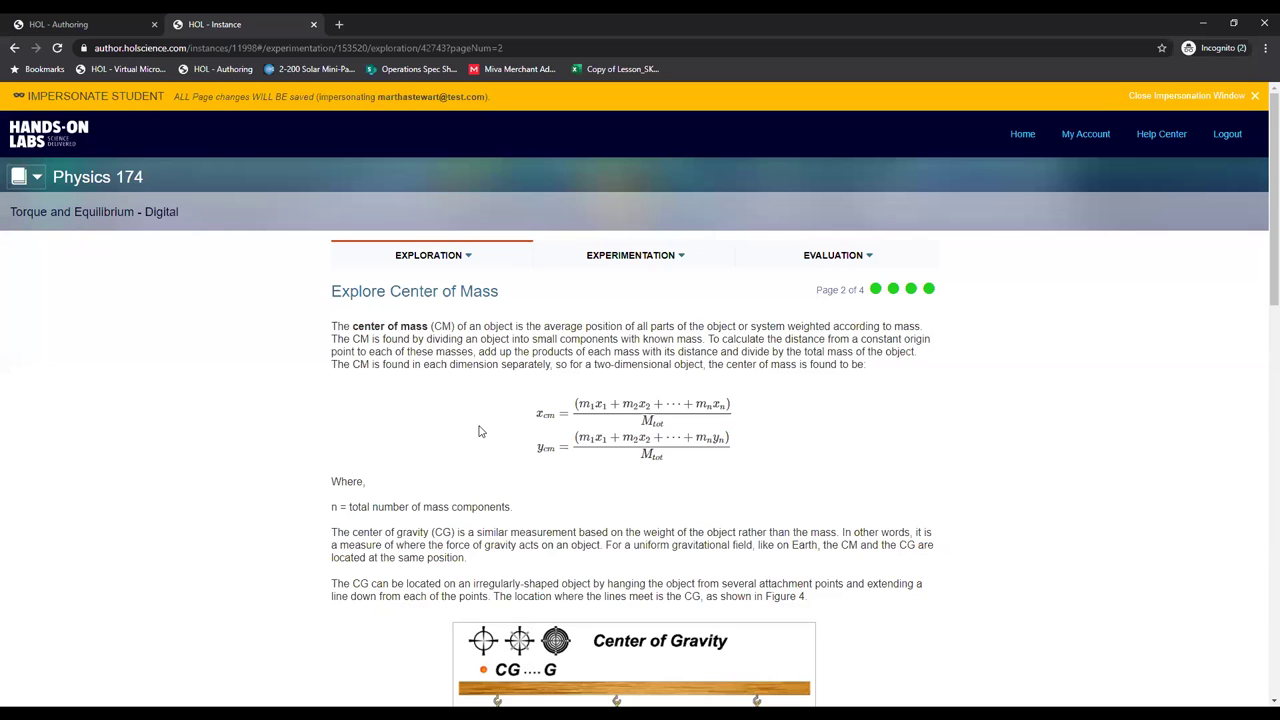
scroll(405, 444, "down", 2)
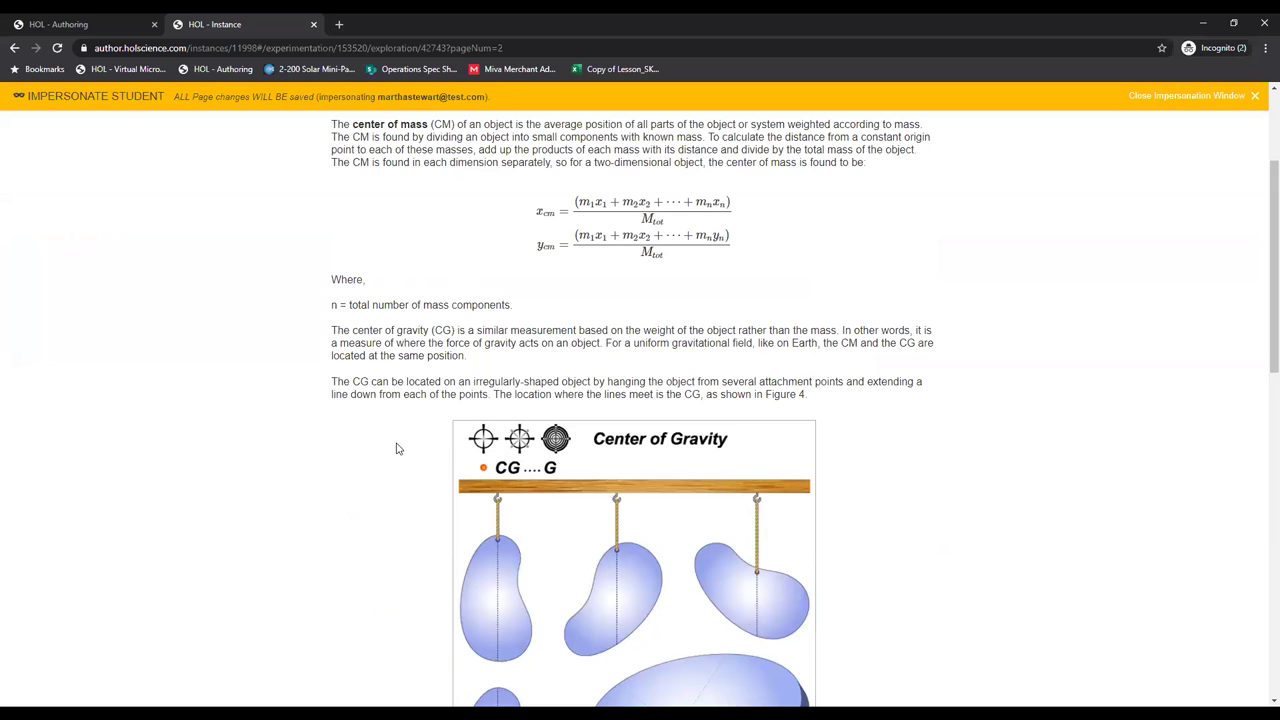
scroll(397, 446, "up", 1)
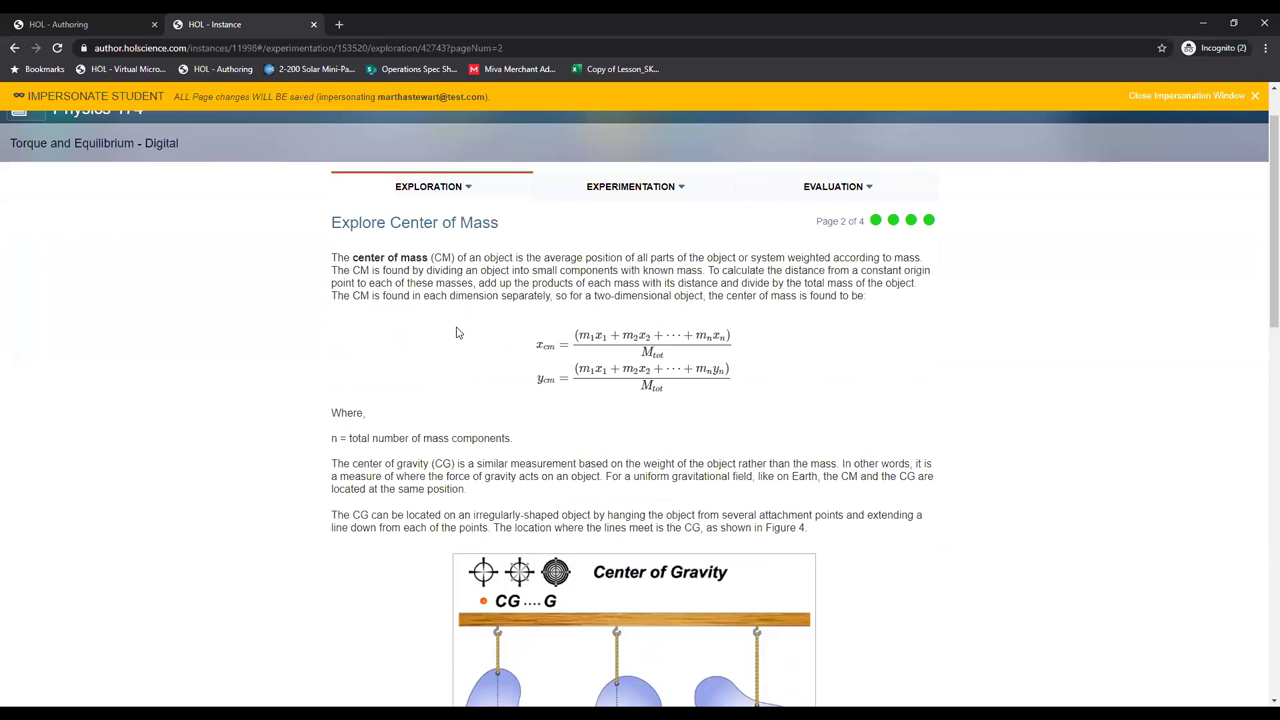
scroll(456, 336, "down", 2)
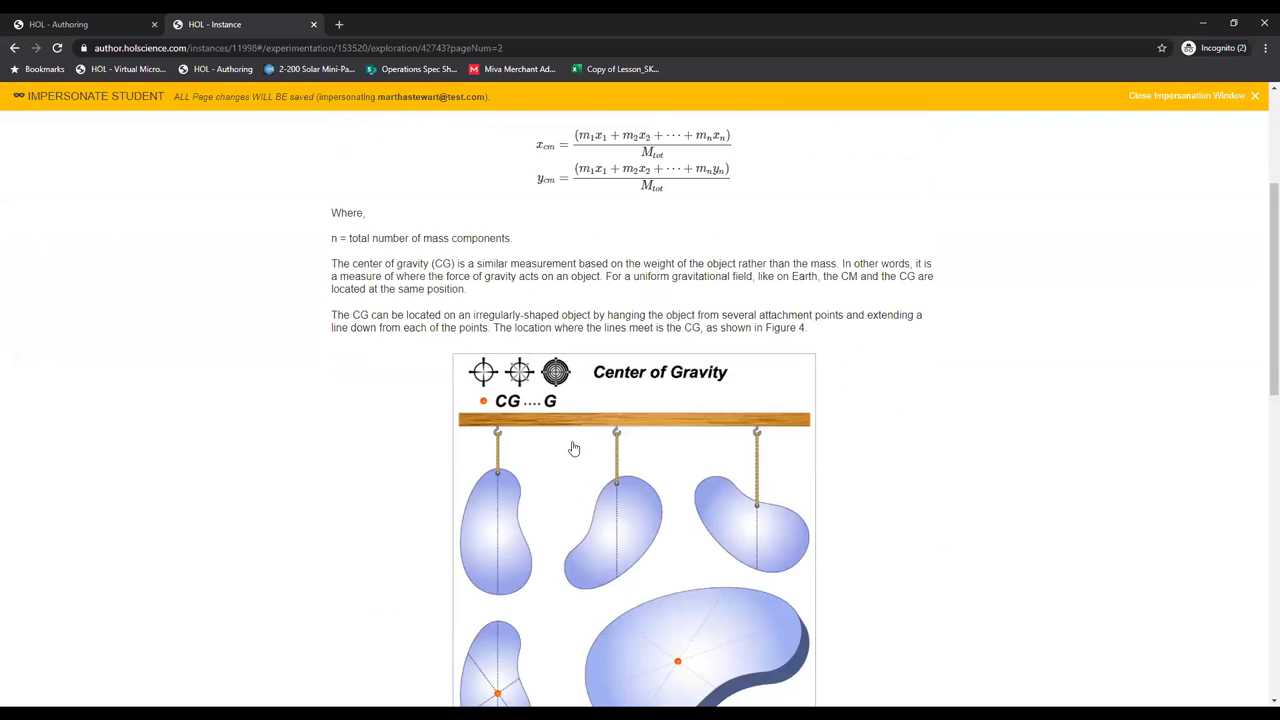
scroll(573, 449, "down", 1)
scroll(573, 449, "down", 6)
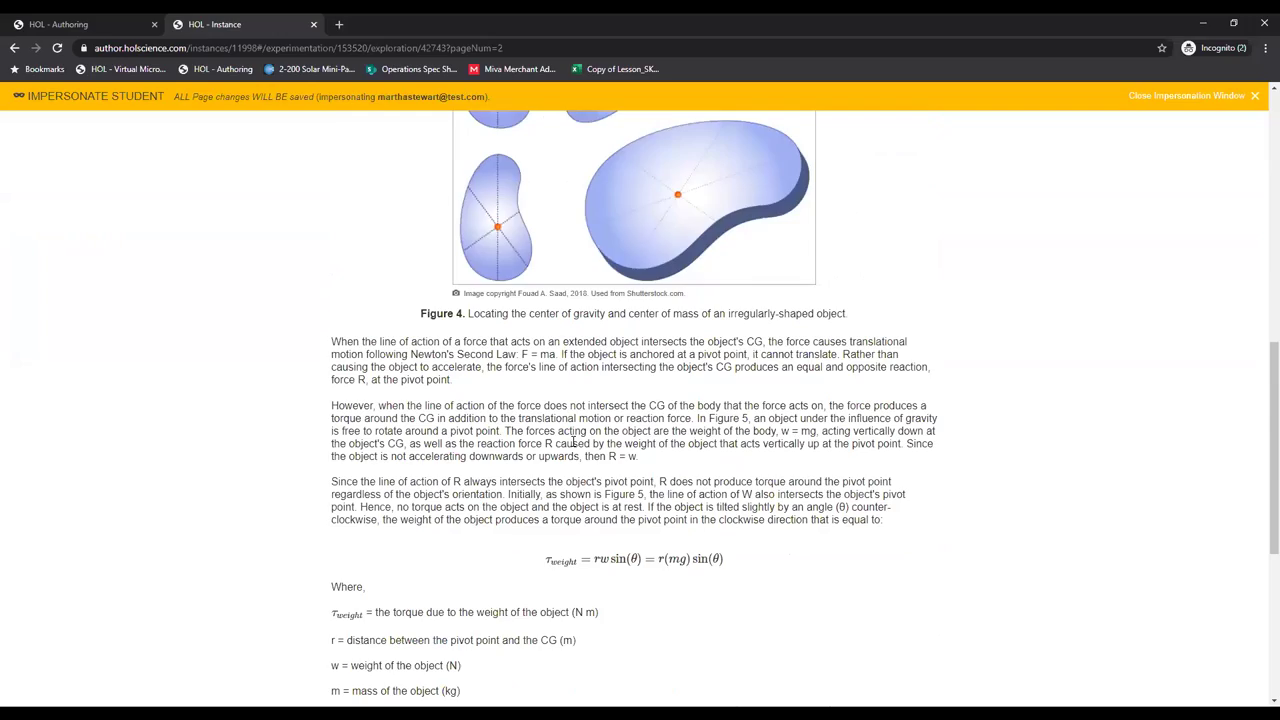
scroll(573, 445, "down", 2)
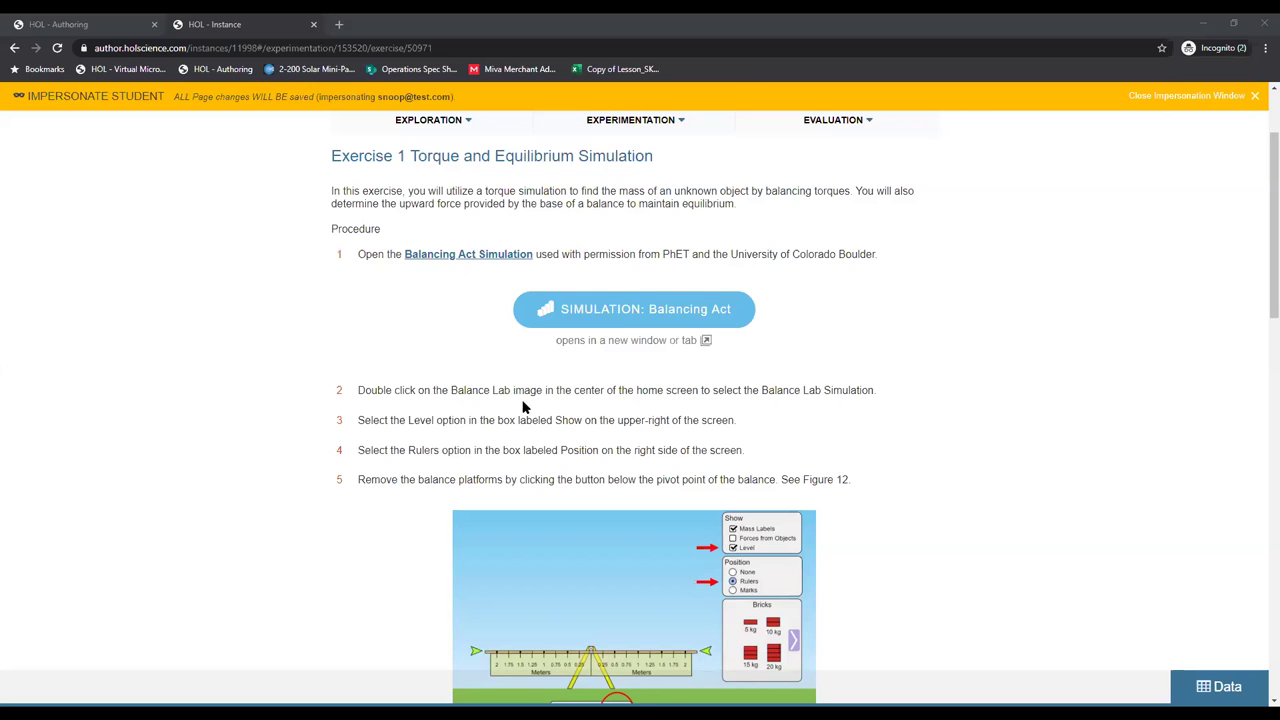
- Launch the Balancing Act simulation from Exercise 1 and enter its Balance Lab
scroll(515, 407, "up", 1)
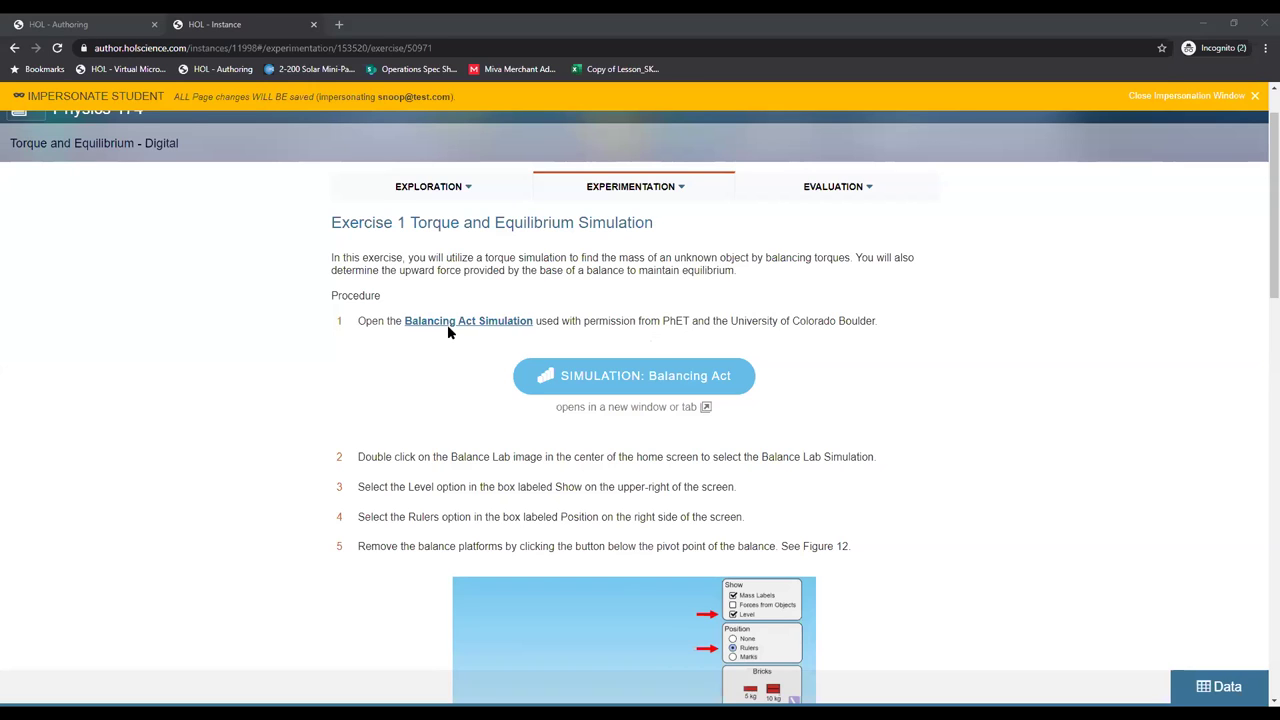
left_click(585, 383)
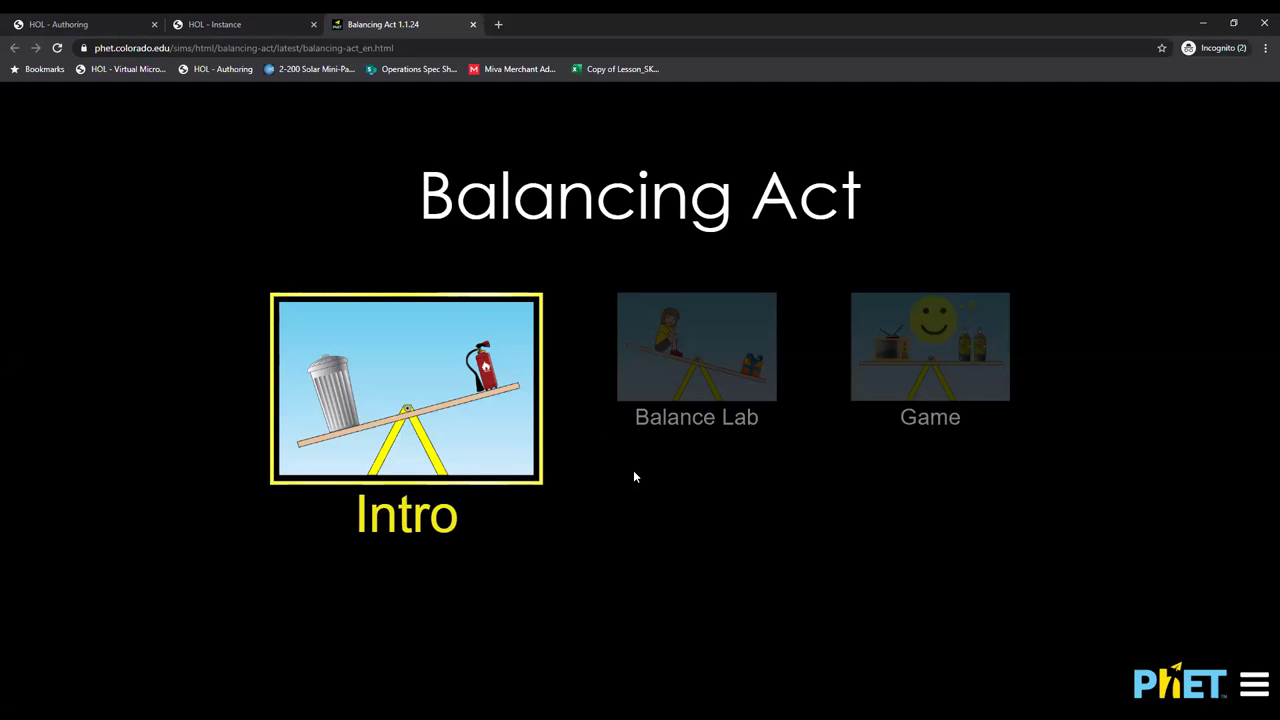
left_click(686, 390)
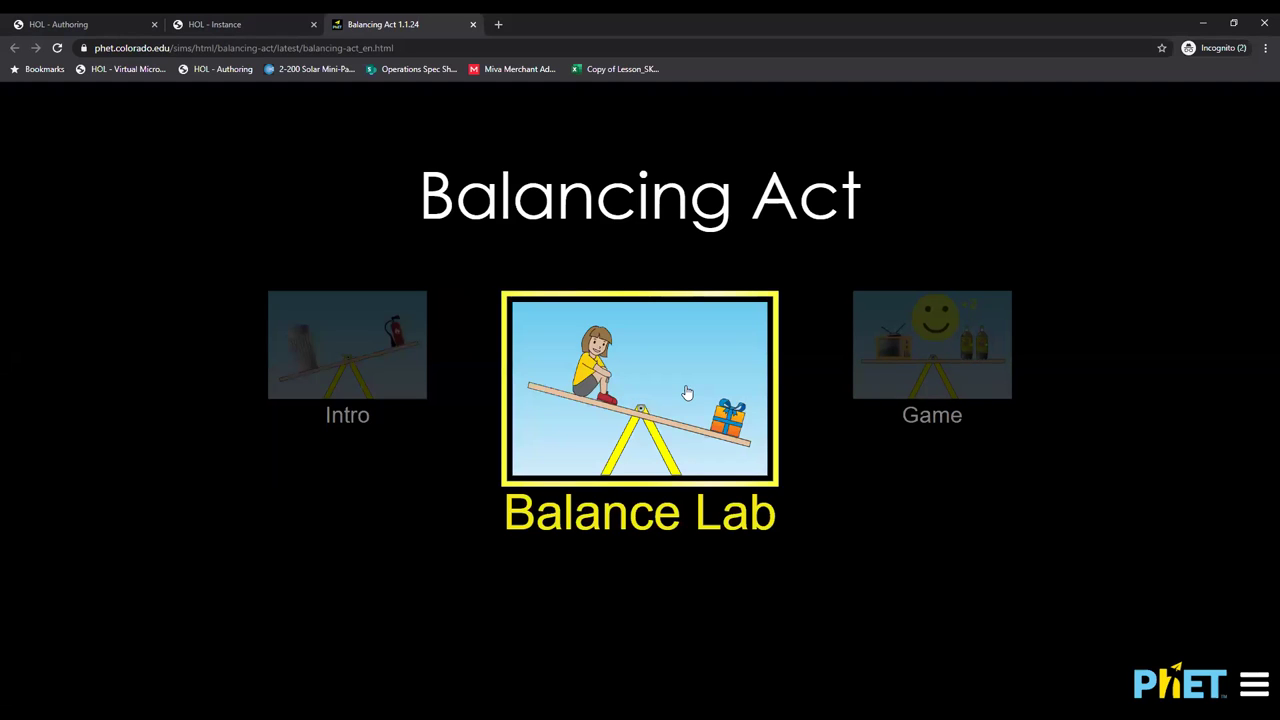
left_click(668, 470)
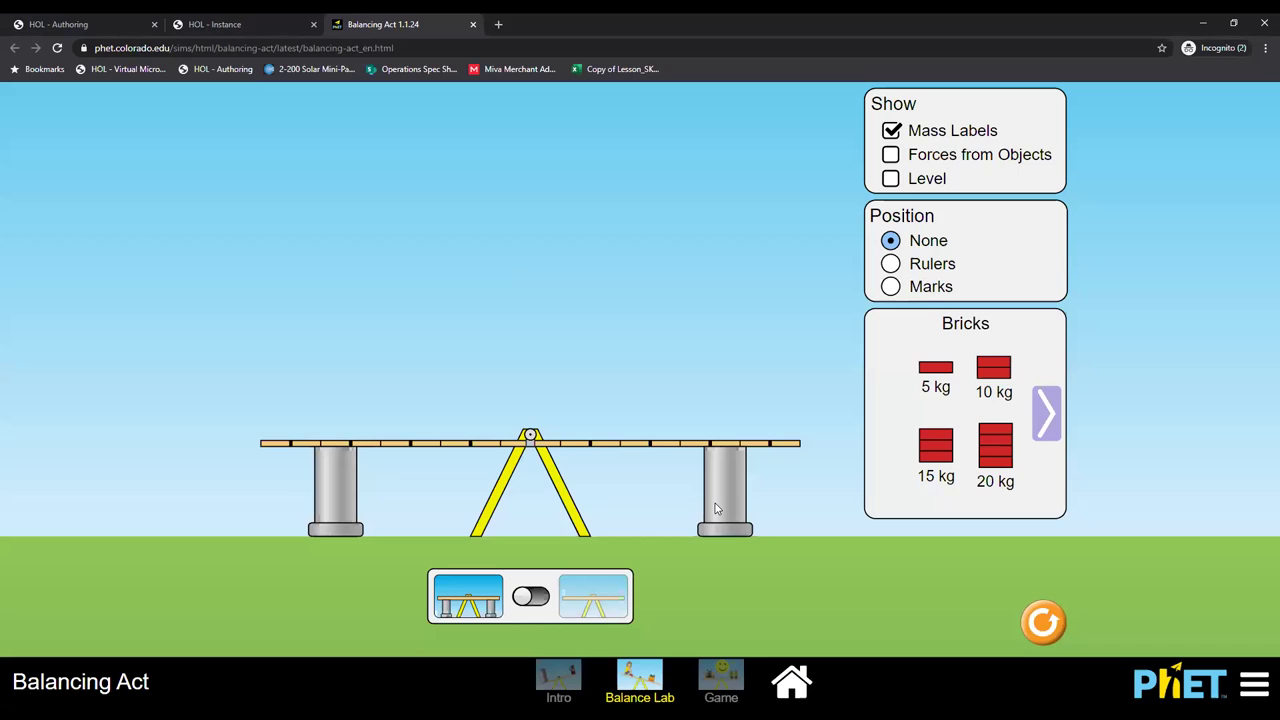
- Check procedure steps 2 to 5 in the exercise and set up the Balance Lab with Level and Rulers shown and the balance platforms removed
left_click(250, 27)
scroll(464, 422, "down", 2)
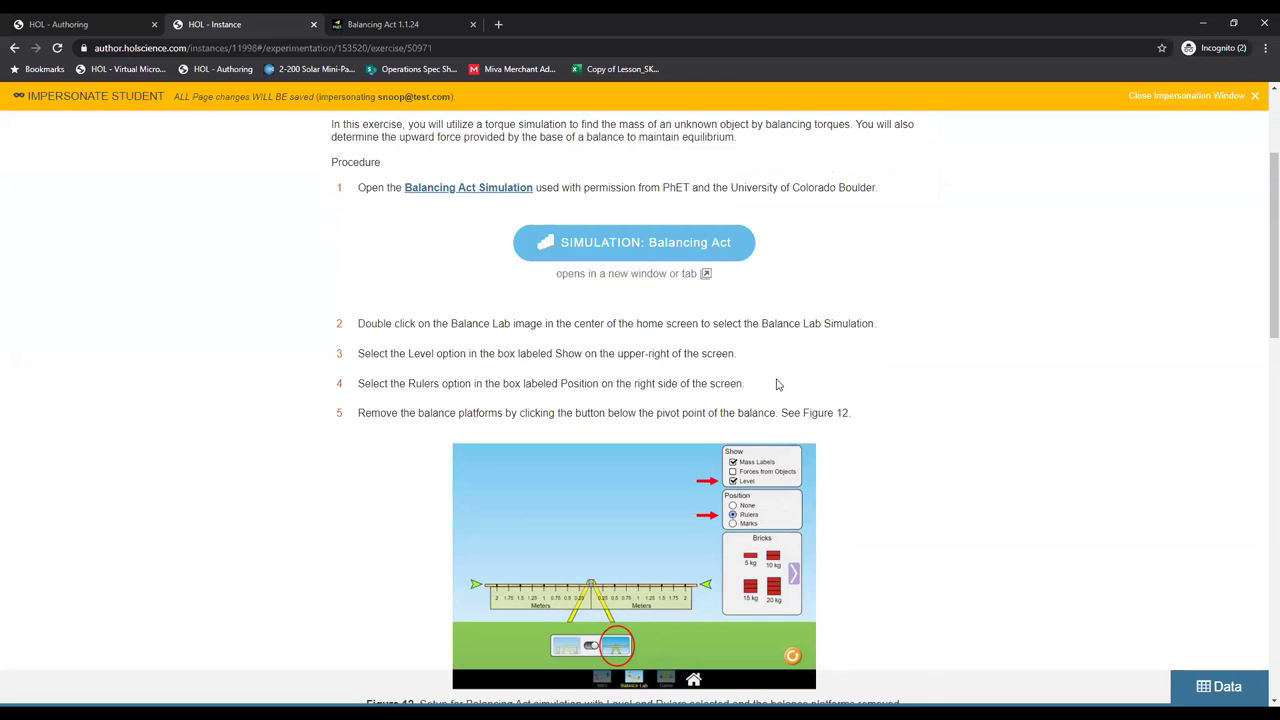
scroll(778, 384, "down", 2)
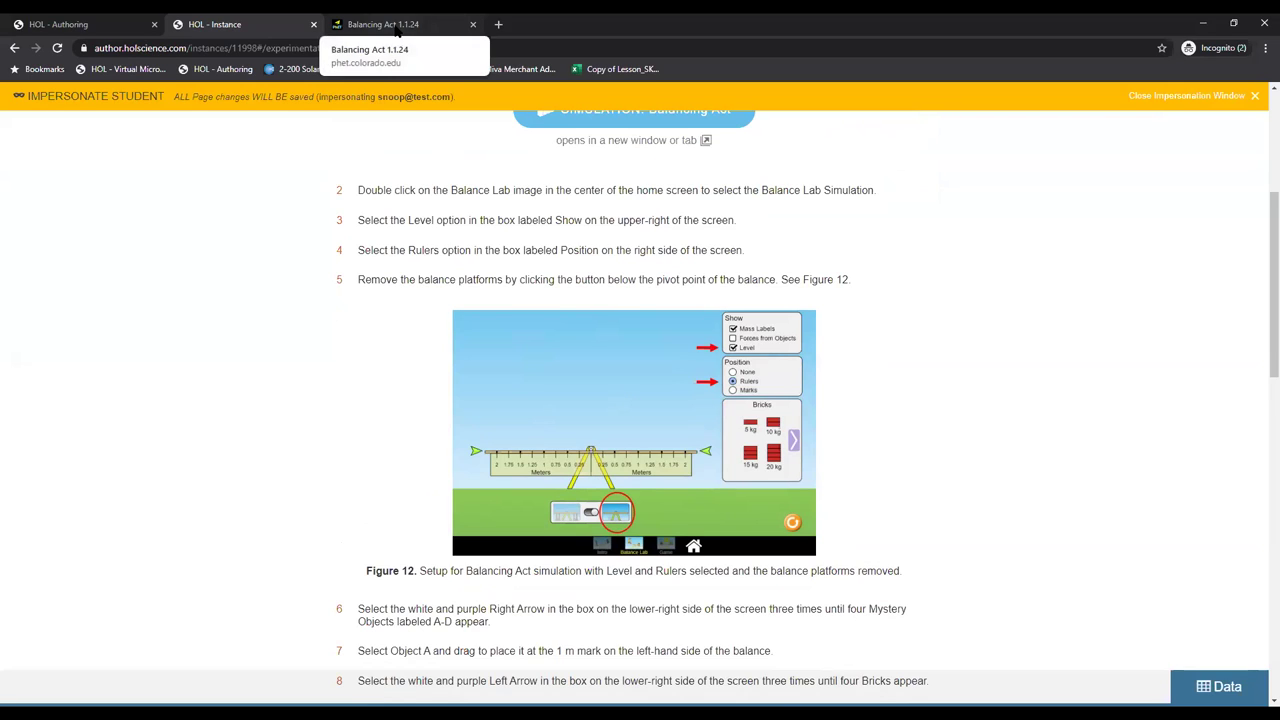
left_click(398, 24)
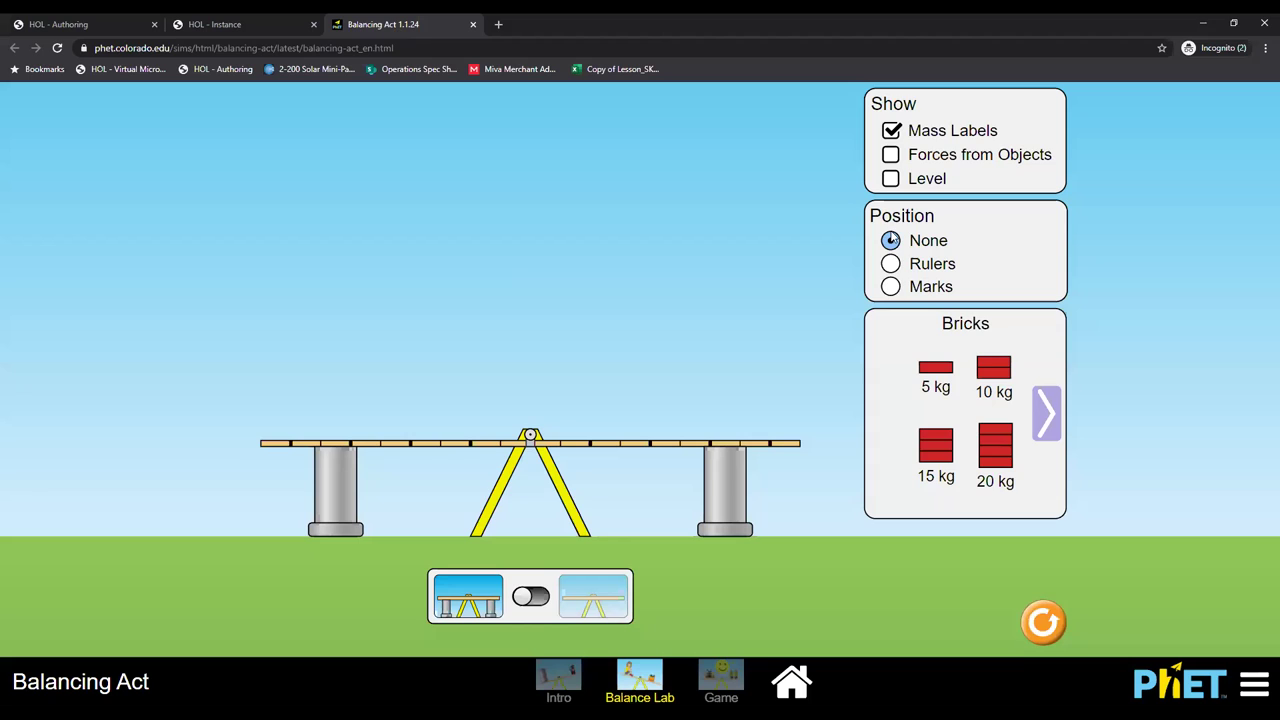
left_click(920, 184)
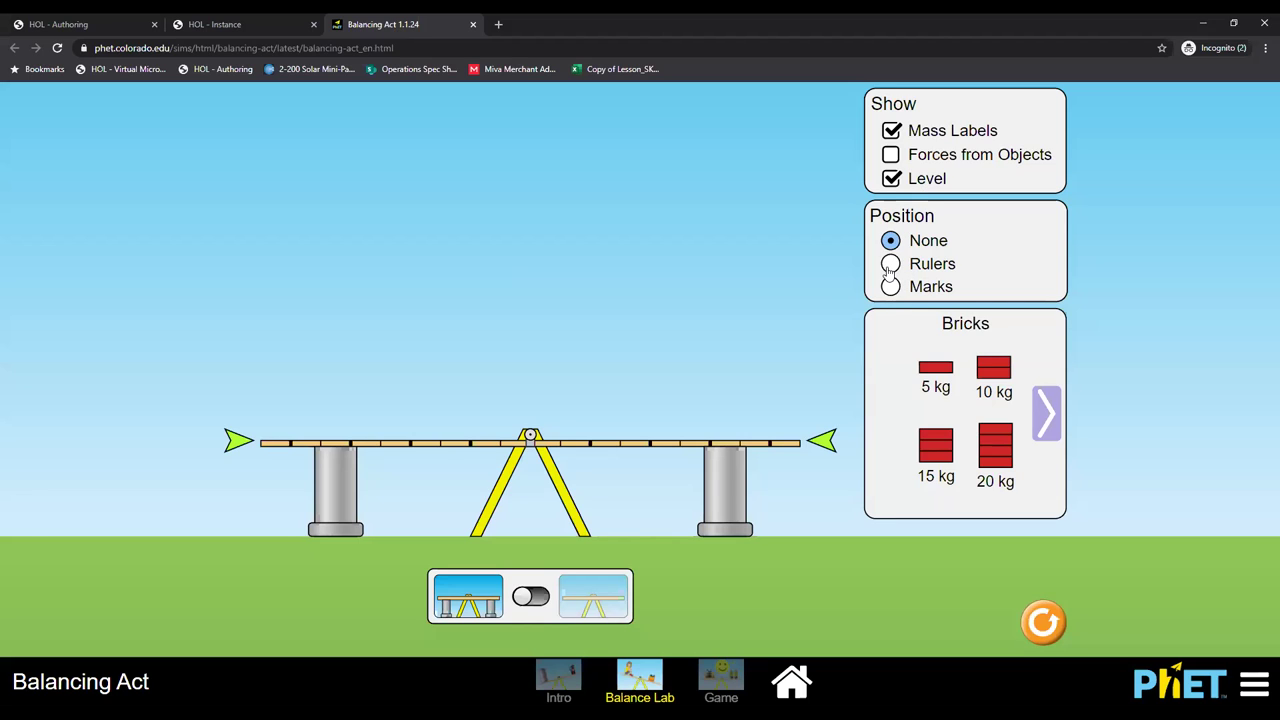
left_click(890, 287)
left_click(890, 265)
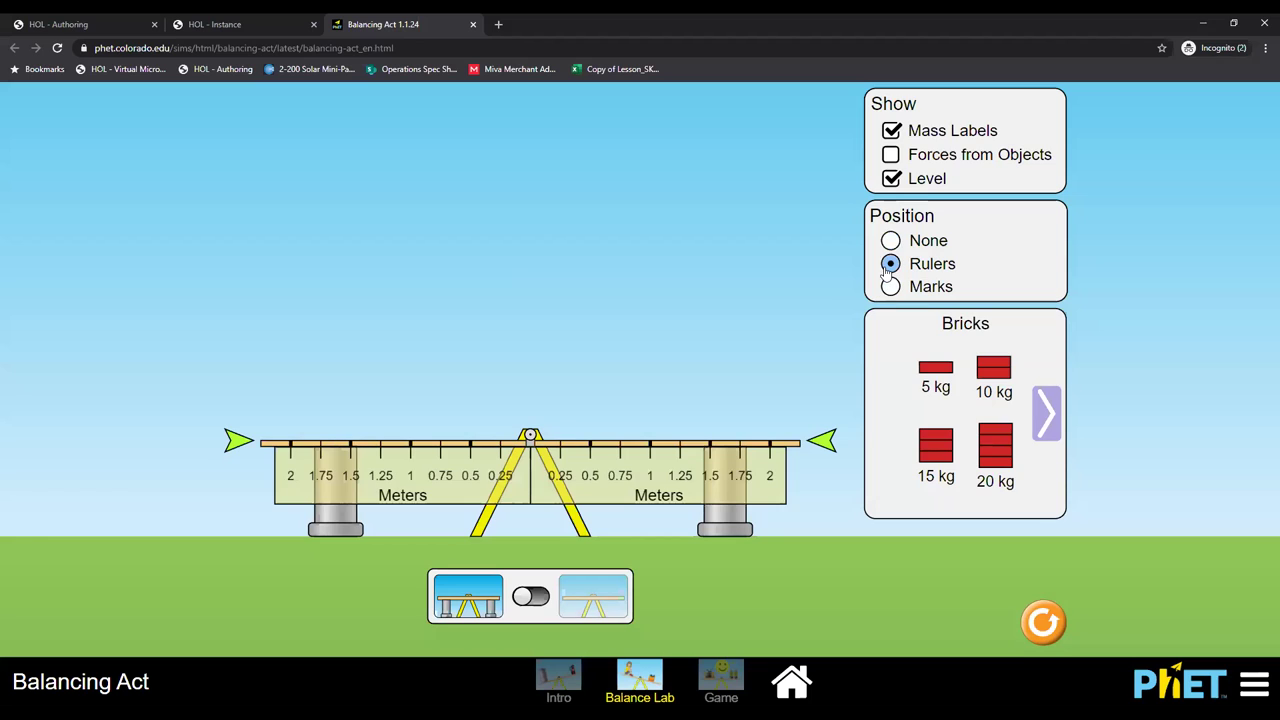
left_click(533, 597)
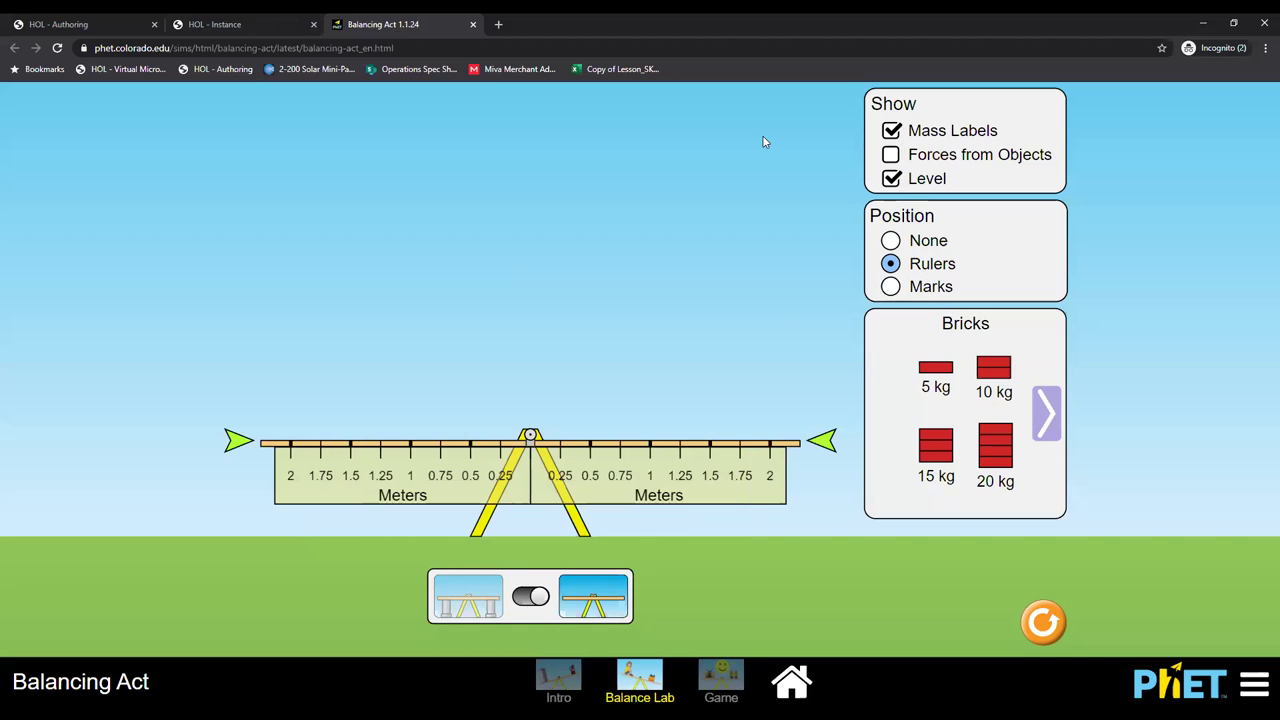
- Read the exercise procedure from step 6 and place Mystery Object A at the 1 m mark on the right-hand side of the balance
left_click(264, 25)
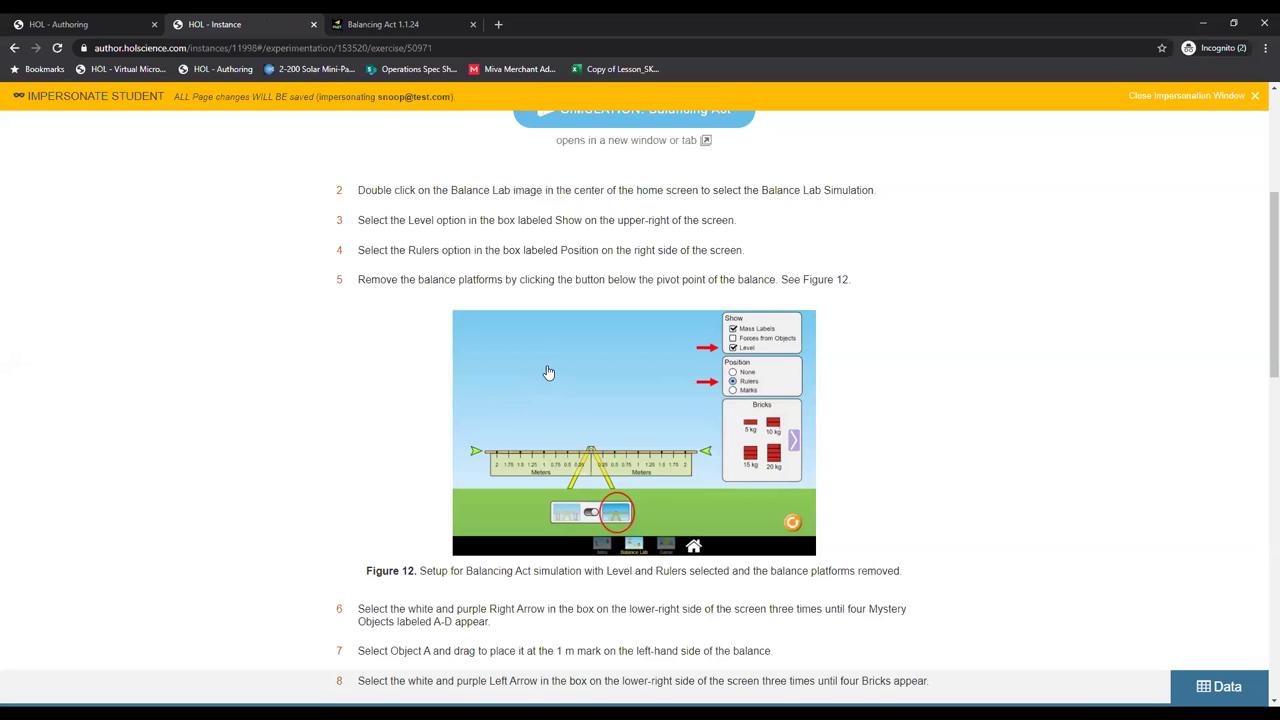
scroll(548, 372, "down", 3)
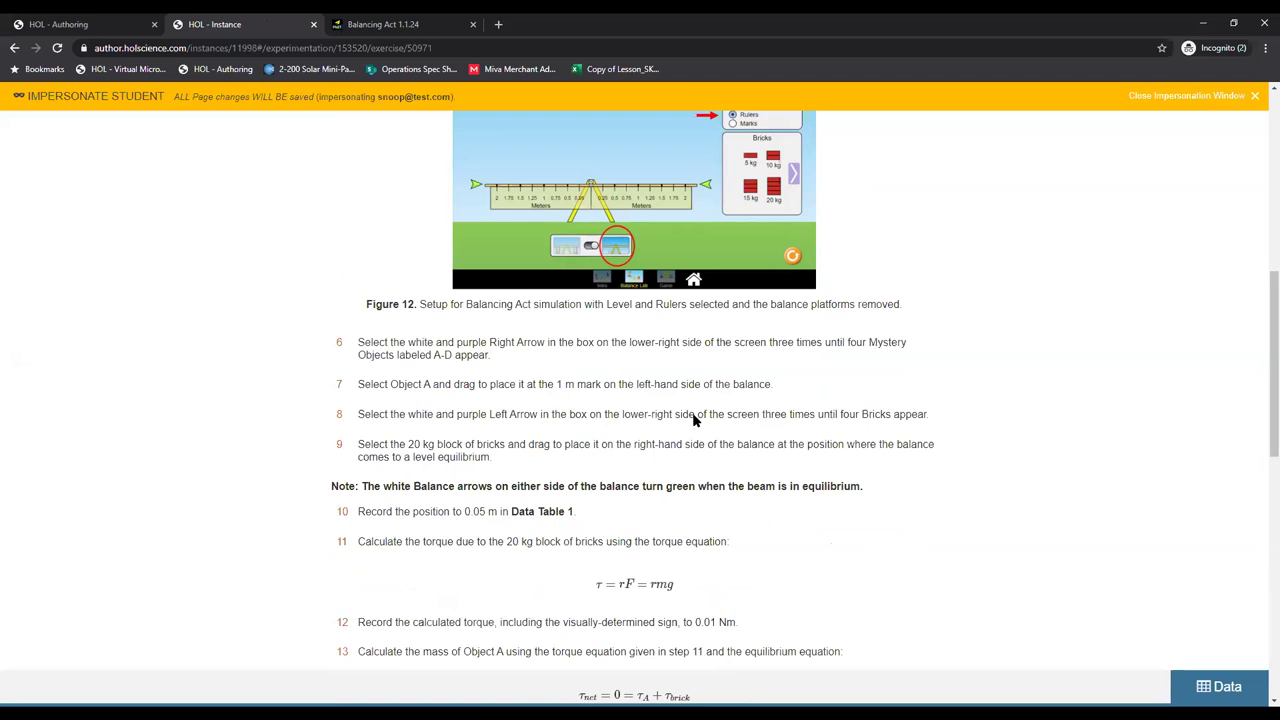
scroll(657, 461, "down", 2)
scroll(657, 461, "up", 1)
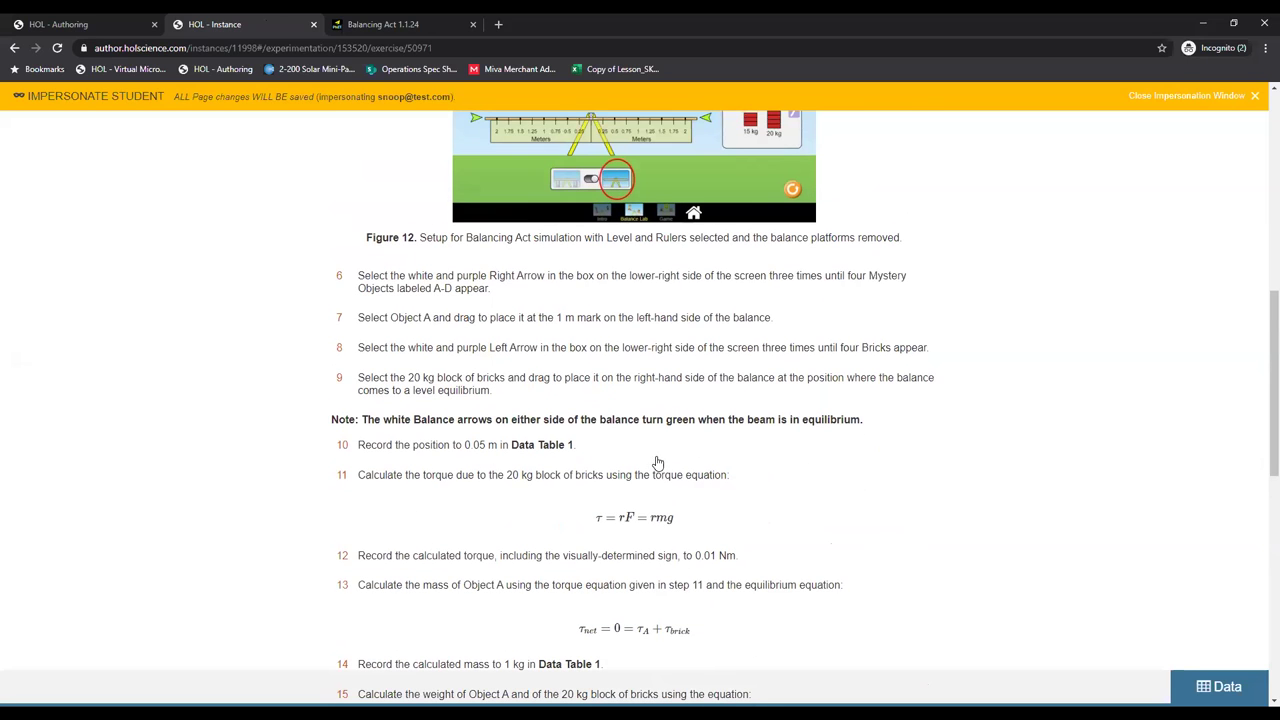
left_click(412, 24)
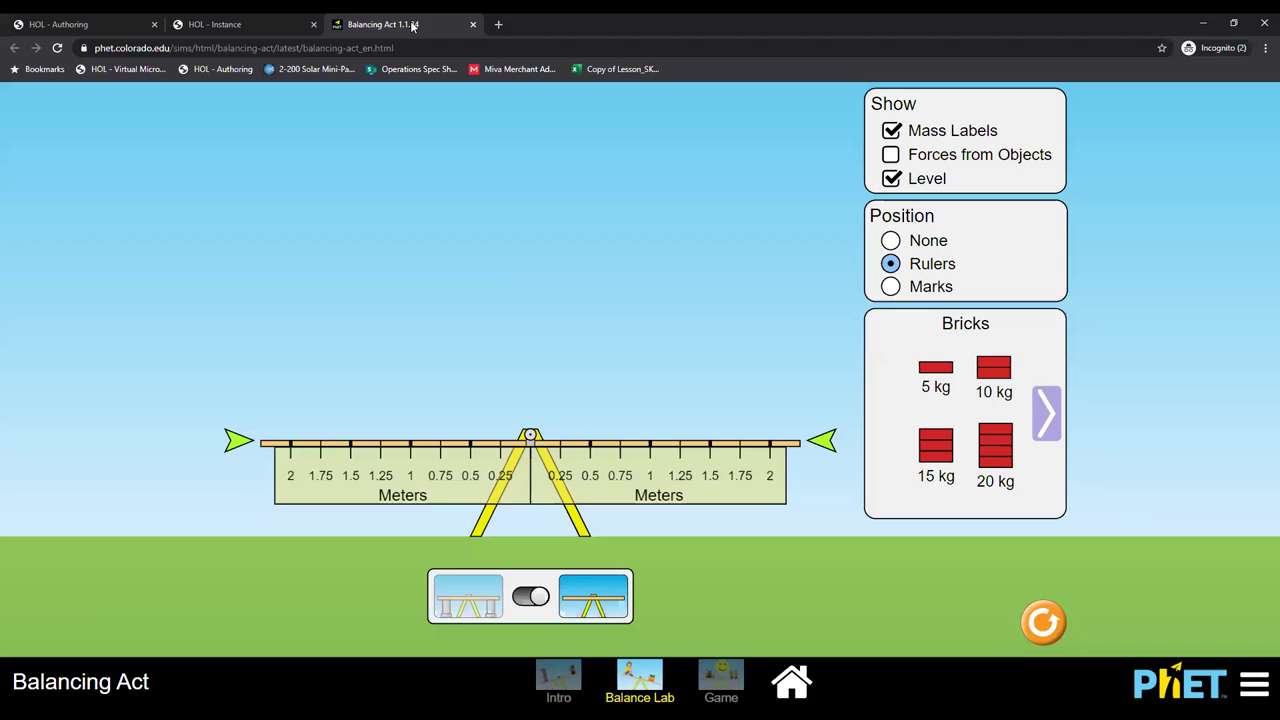
left_click(1046, 430)
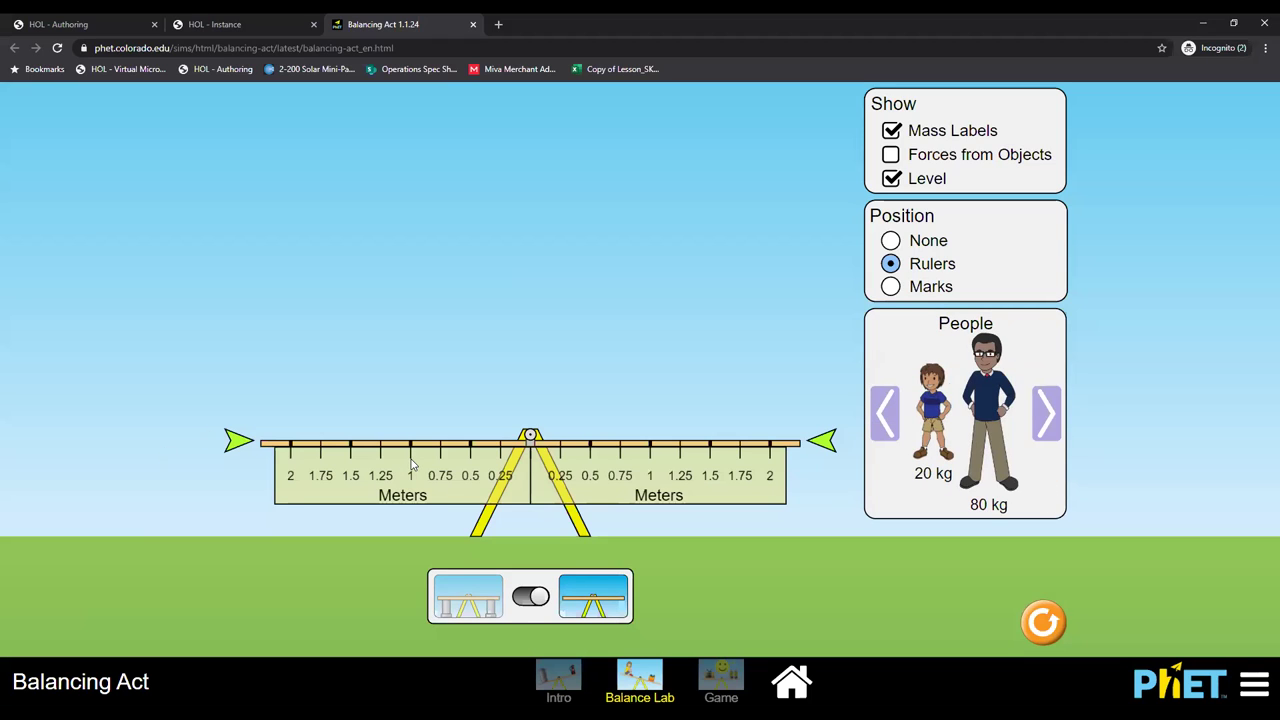
left_click(1047, 410)
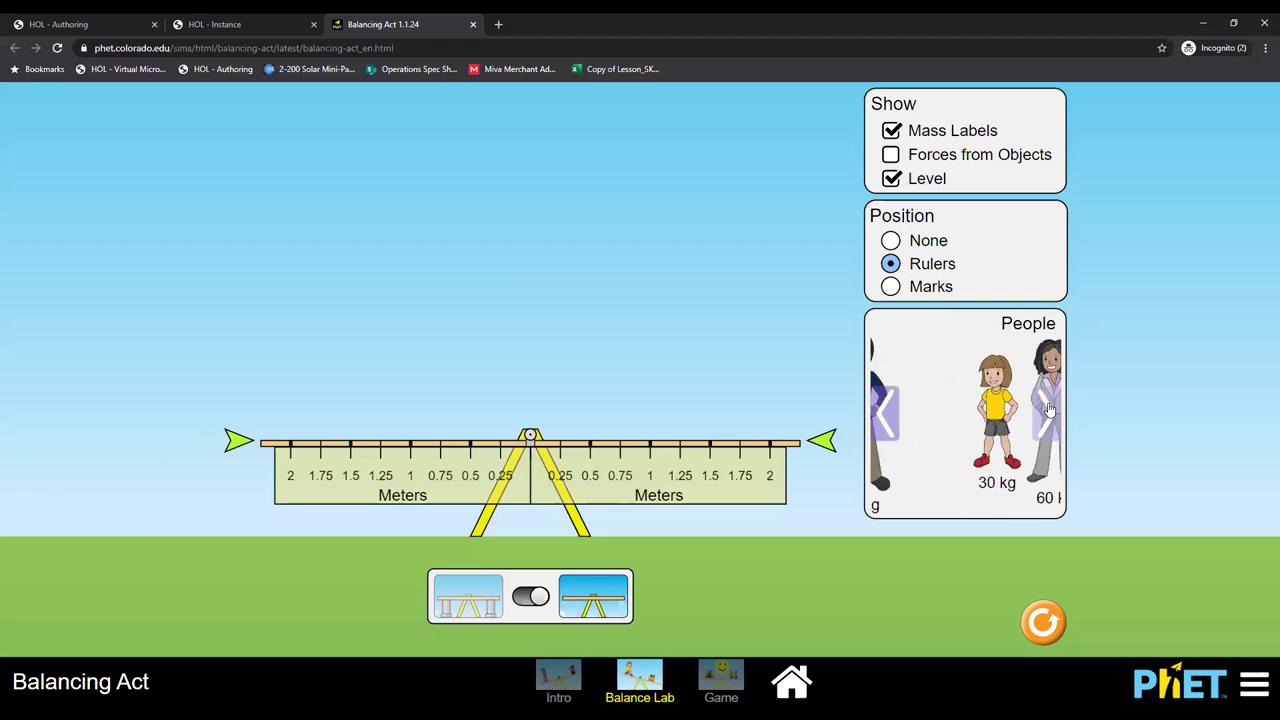
left_click(1047, 410)
left_click_drag(928, 393, 671, 424)
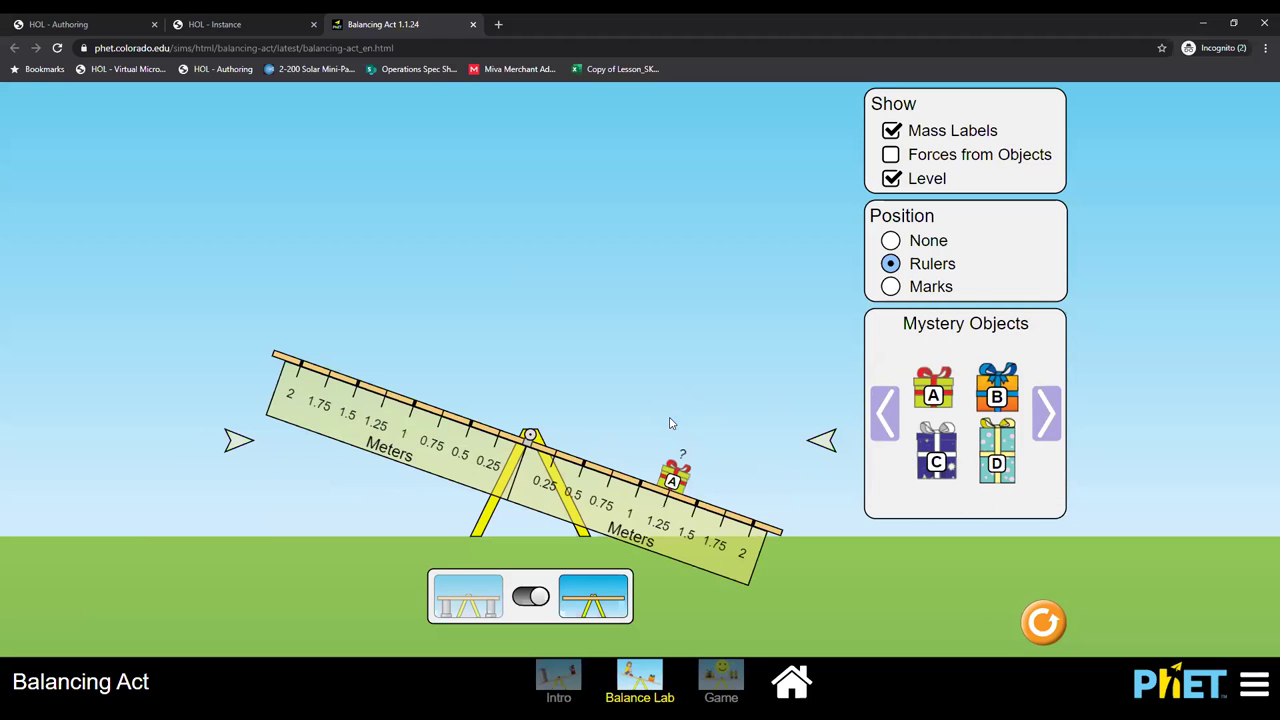
left_click_drag(680, 468, 644, 446)
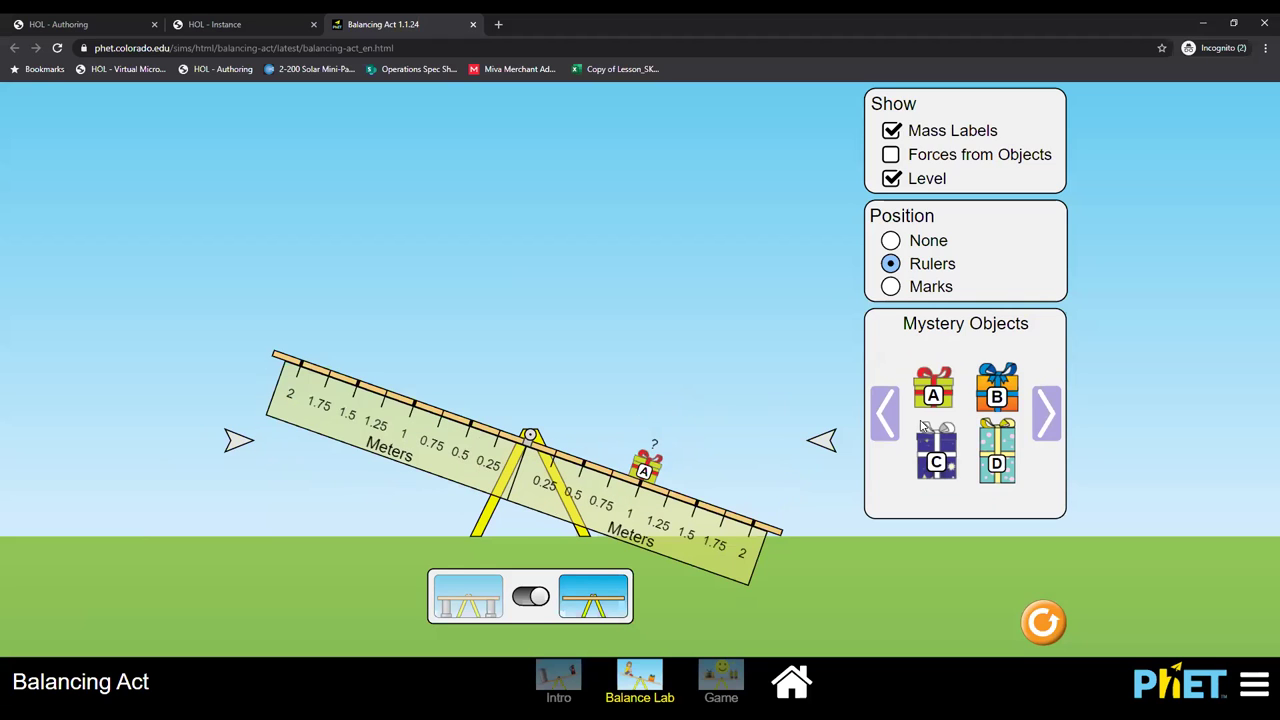
- Balance the beam with the 10 kg bricks at 1 m on its left side and Object A at 0.5 m on its right side
left_click(886, 418)
left_click(886, 418)
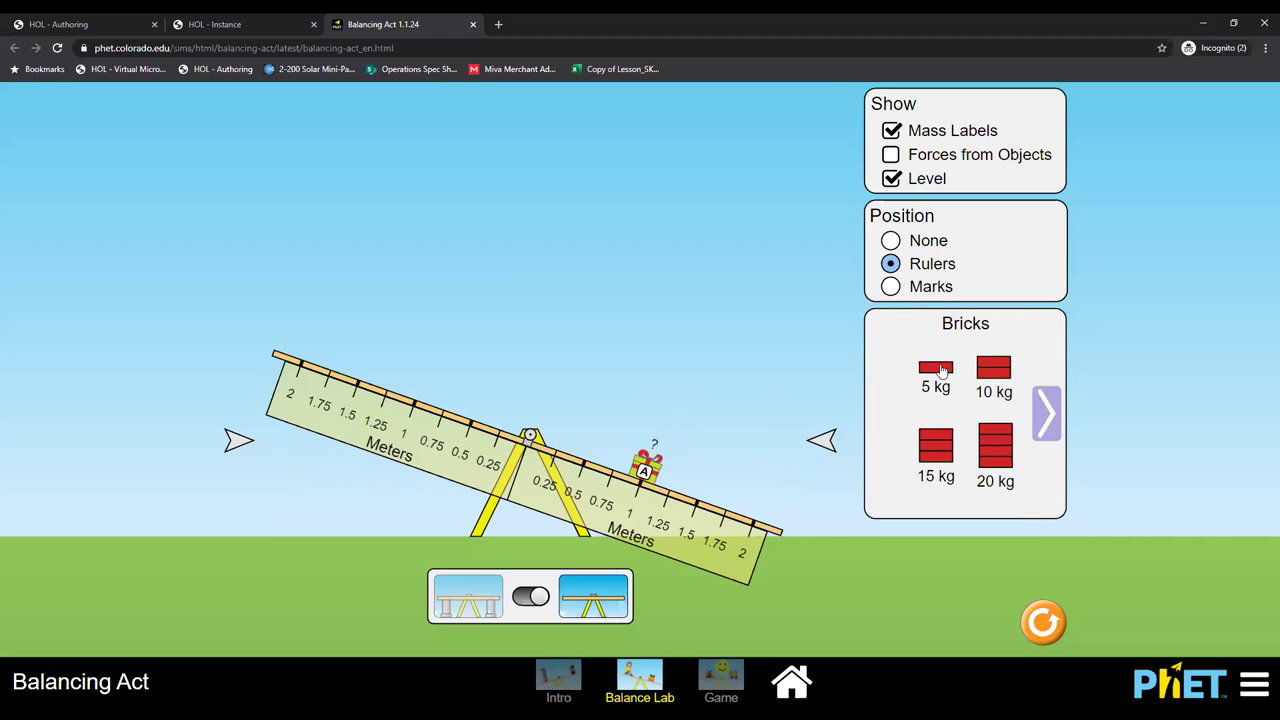
left_click_drag(994, 370, 416, 388)
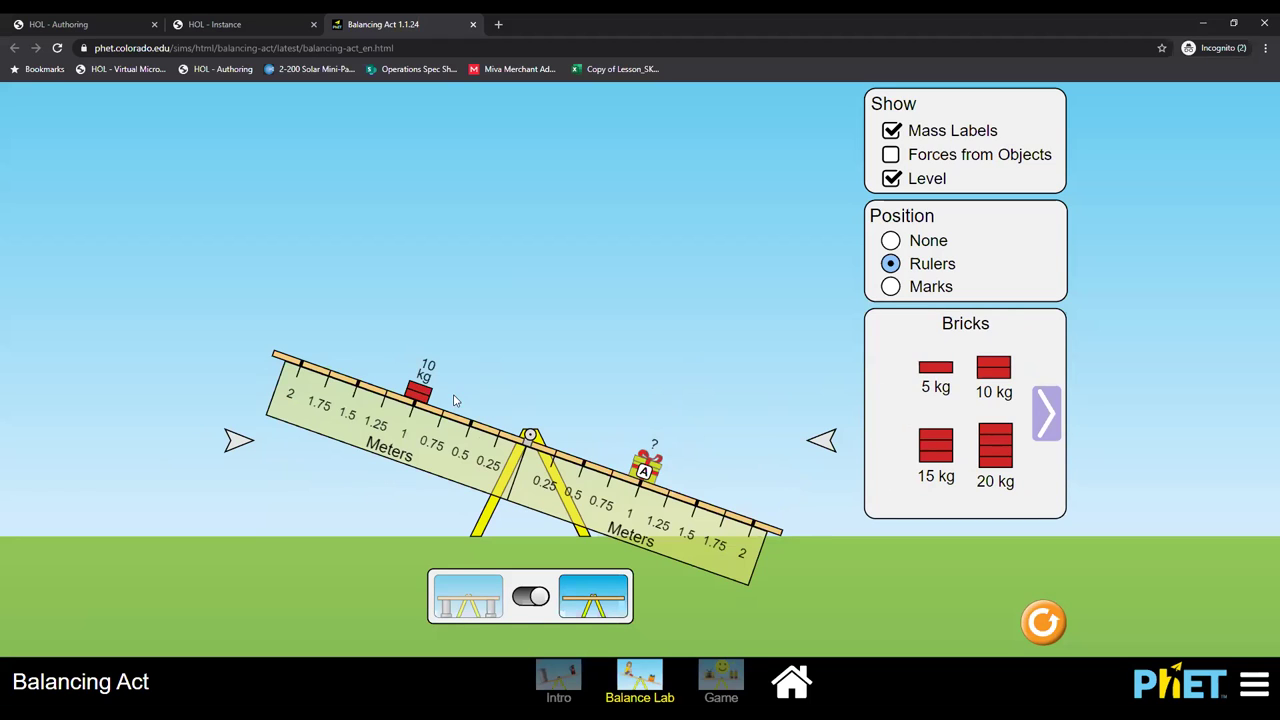
left_click_drag(648, 462, 590, 410)
left_click_drag(585, 408, 587, 412)
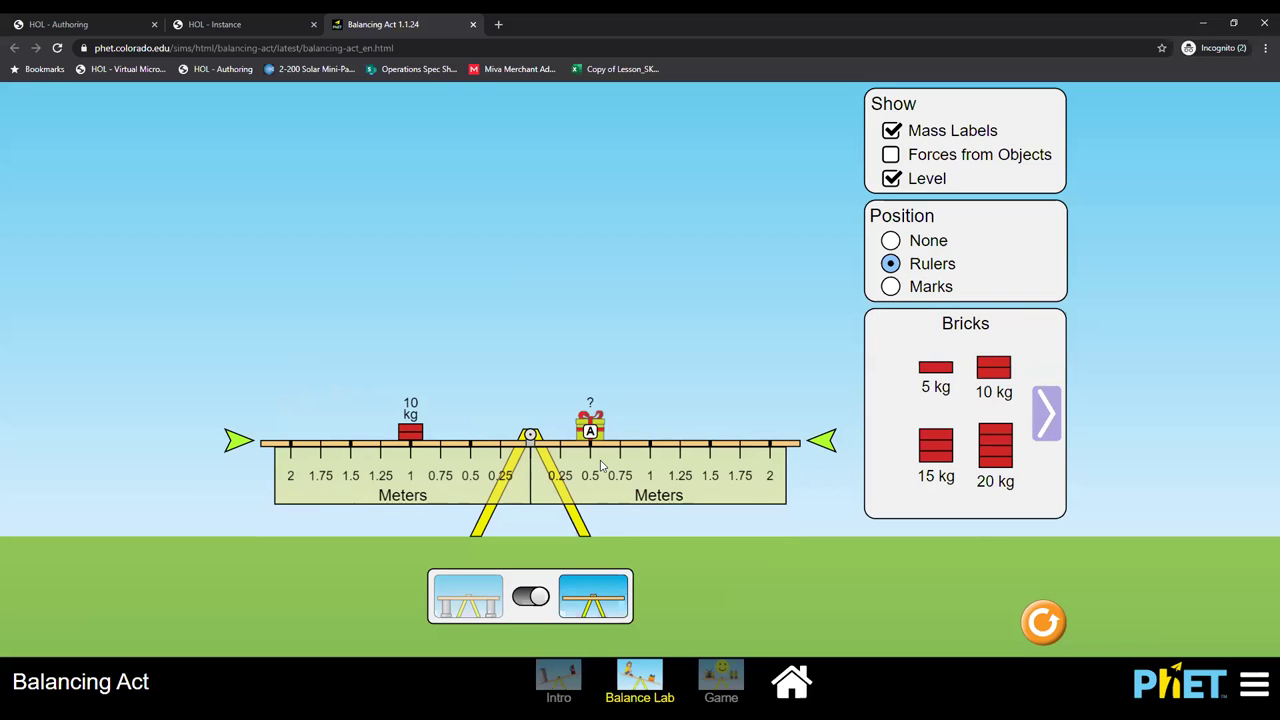
- In the exercise's Data Table 1, enter brick distance 20, brick torque 30 and object mass 55 for mystery object A
left_click(254, 30)
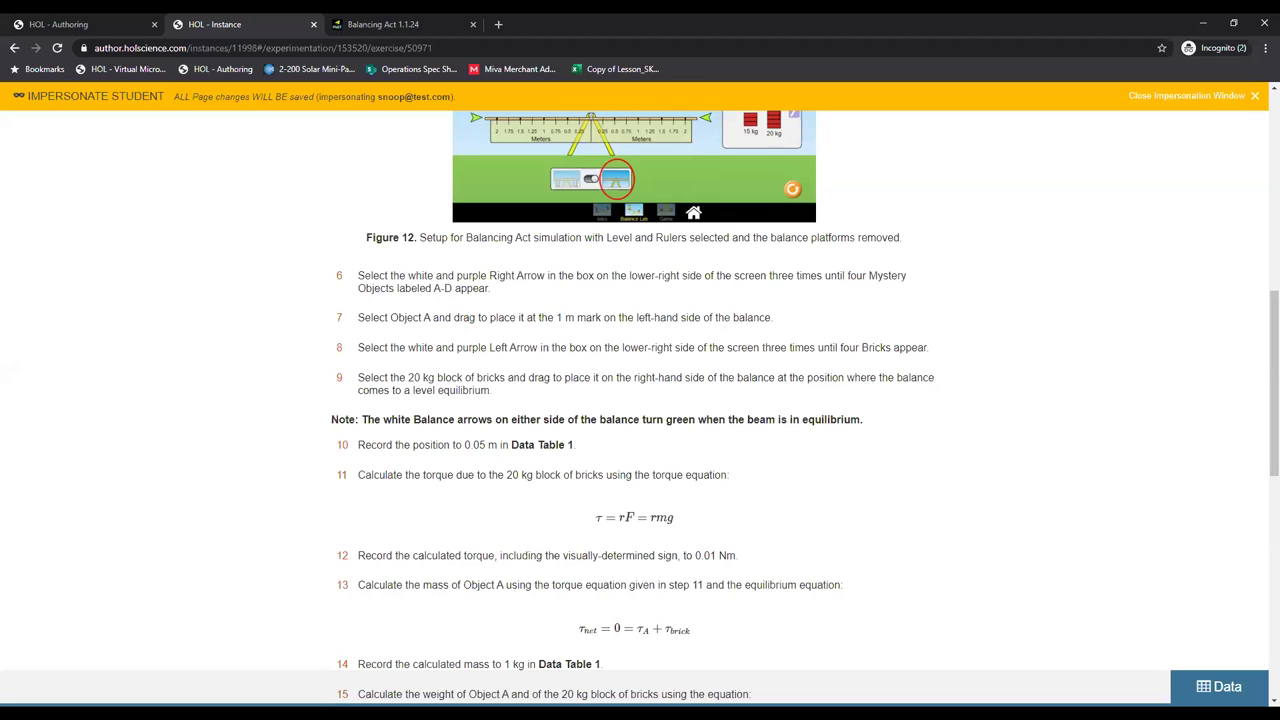
left_click(1205, 690)
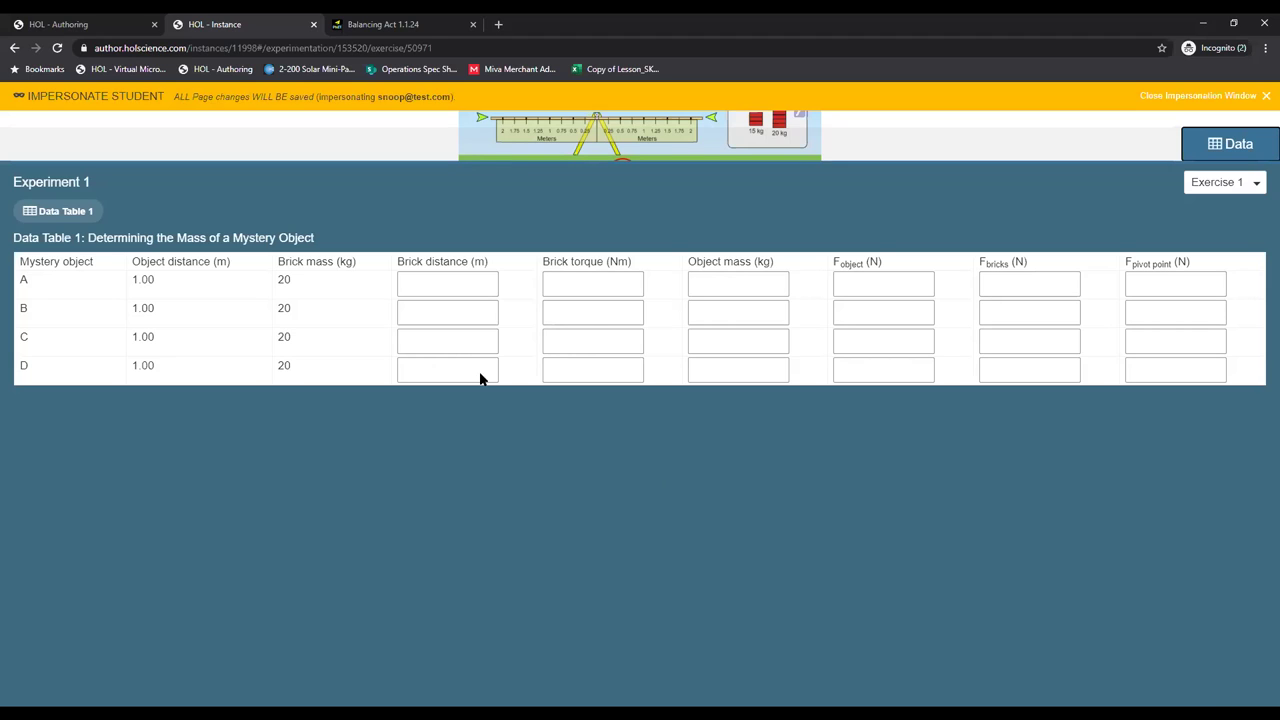
left_click(465, 287)
type("20")
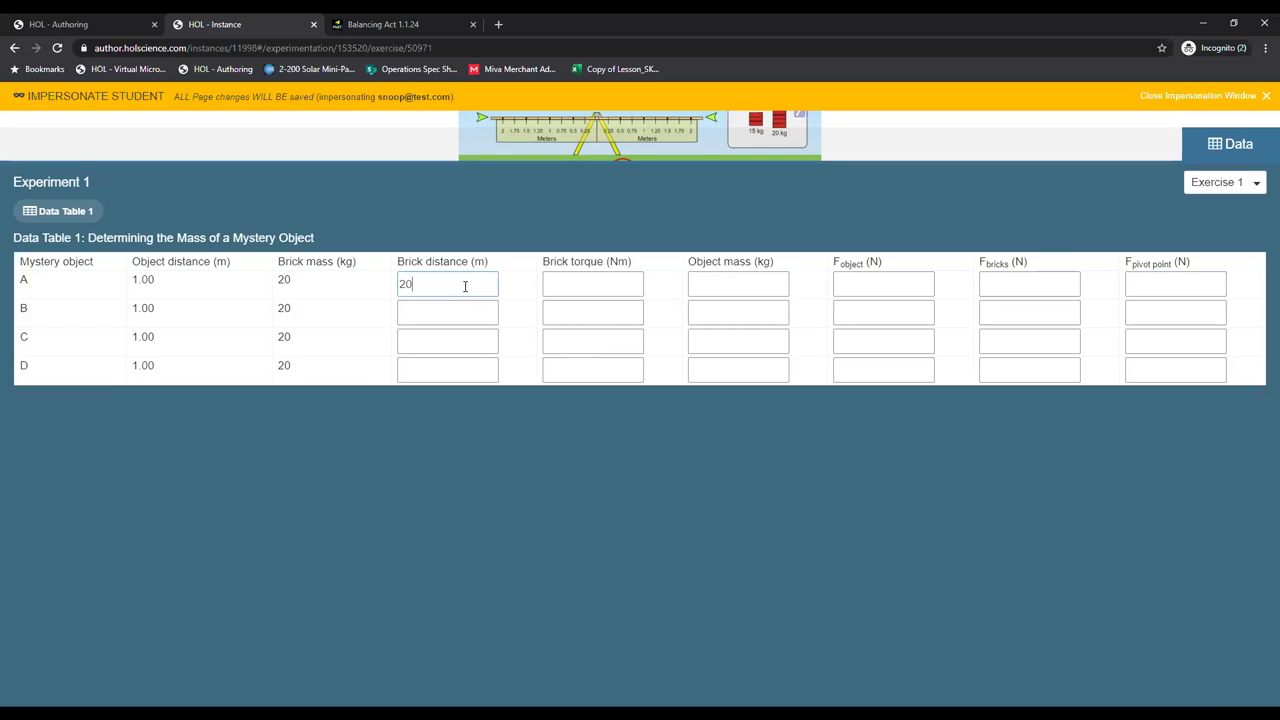
left_click(563, 286)
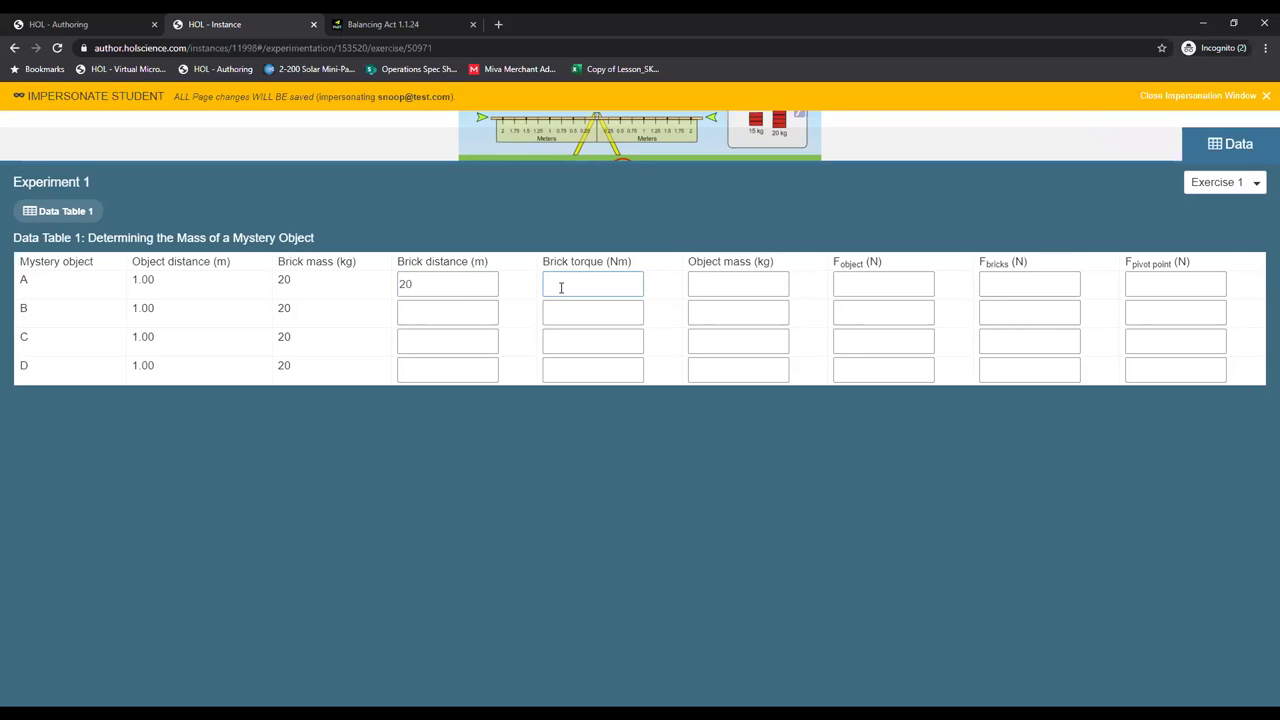
type("30")
key("Tab")
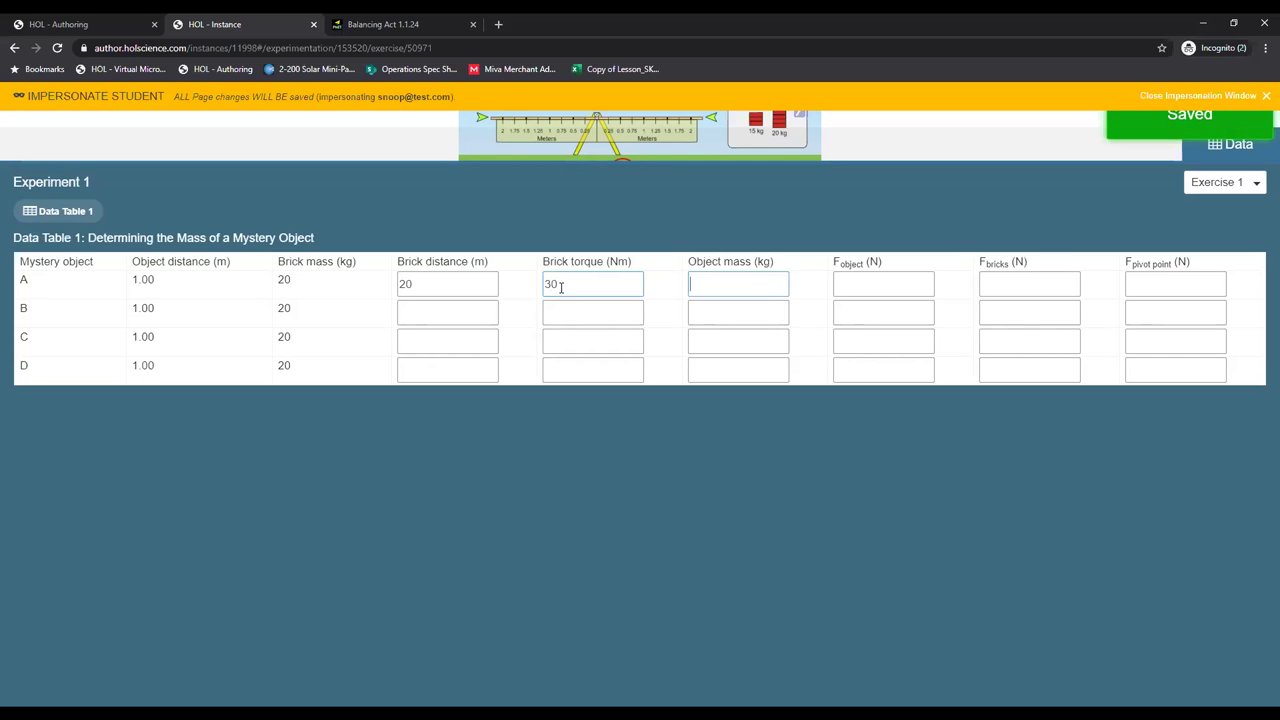
type("5")
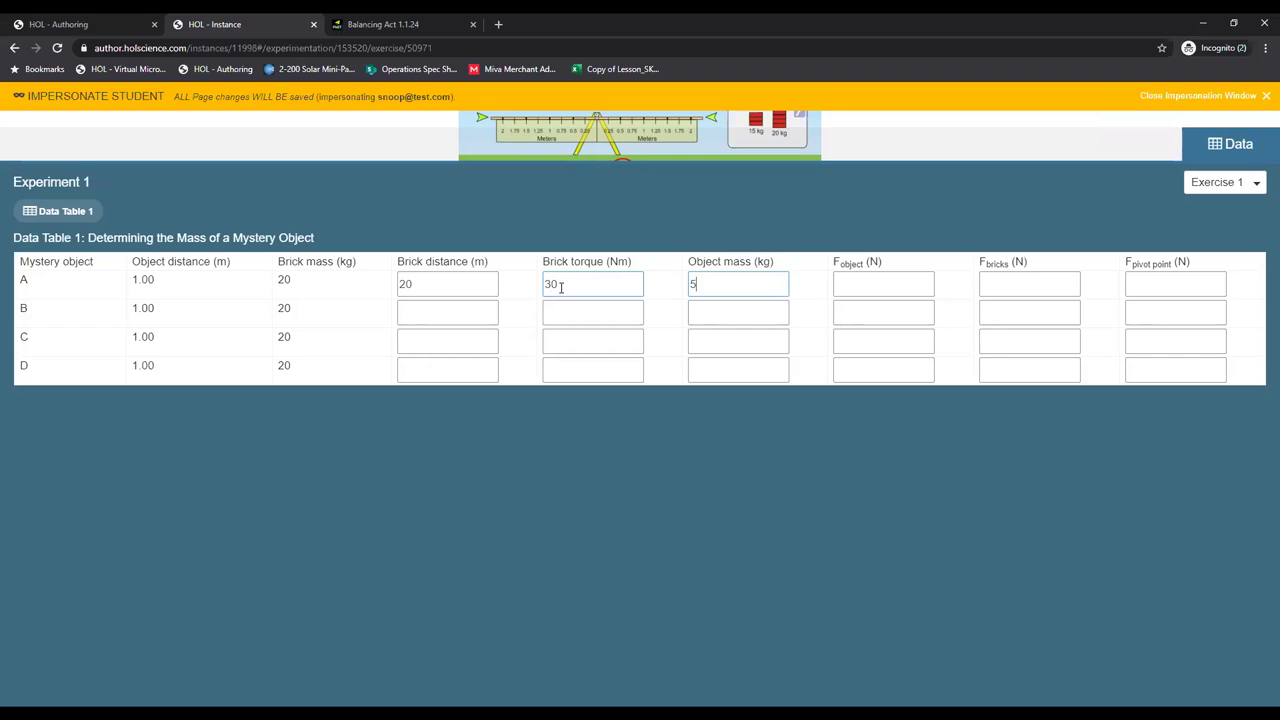
type("5")
left_click(1192, 150)
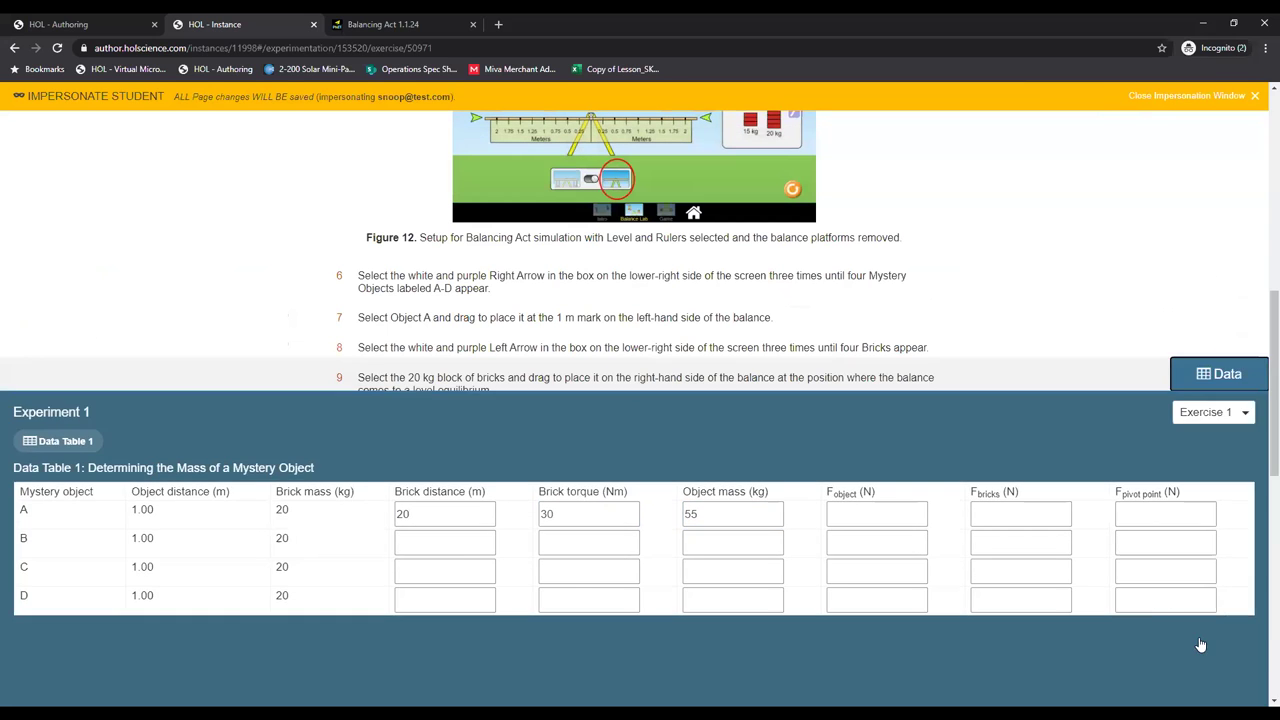
left_click(1210, 692)
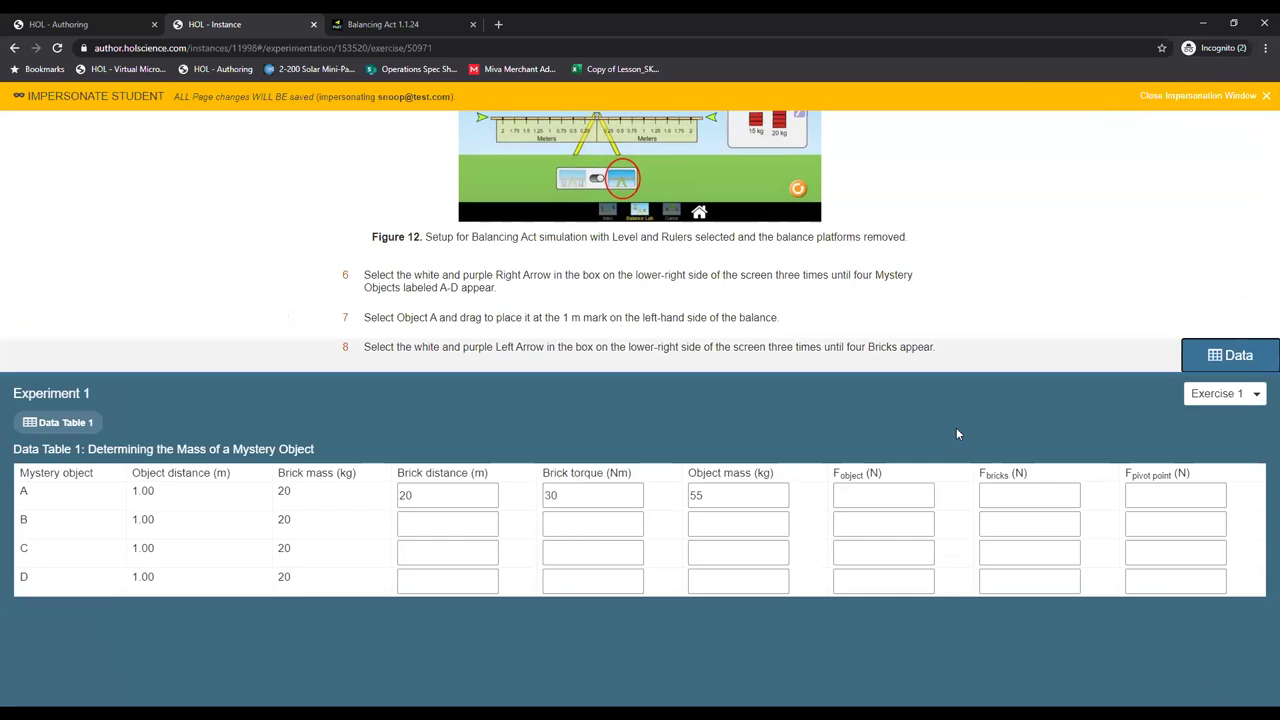
- Read the exercise procedure through step 20 and check it against the columns of Data Table 1
left_click(1249, 146)
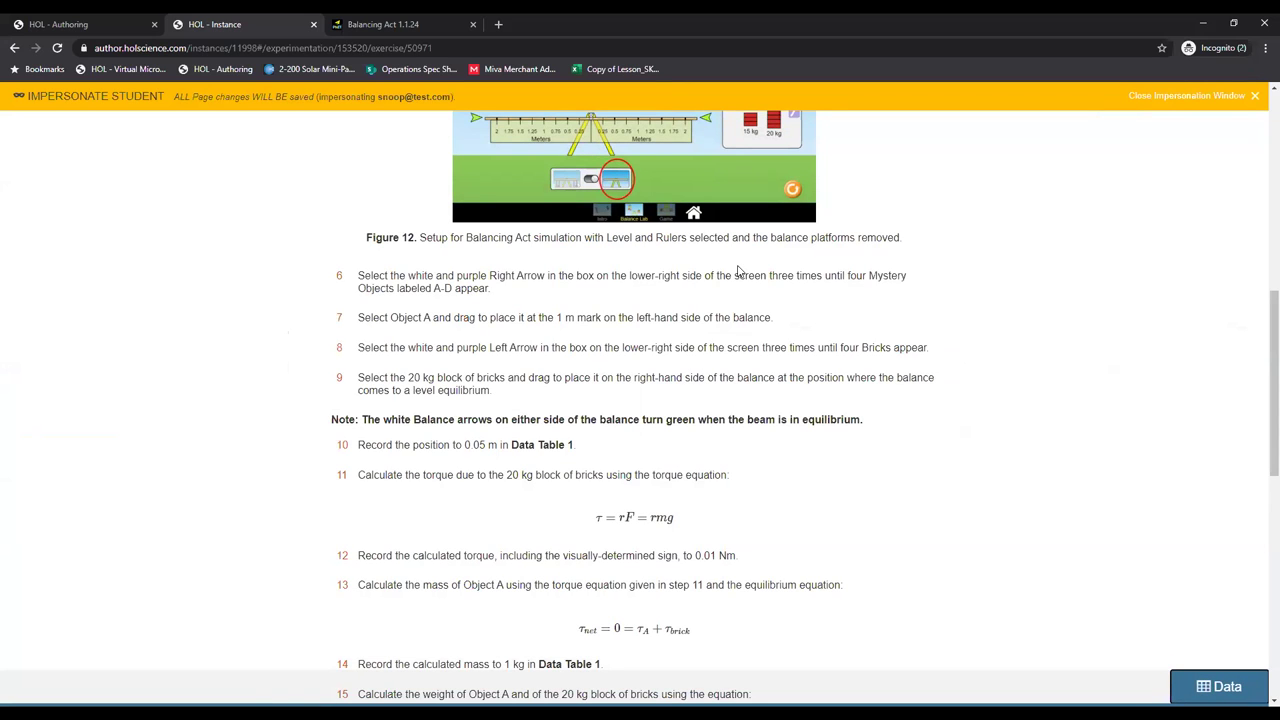
scroll(724, 342, "down", 2)
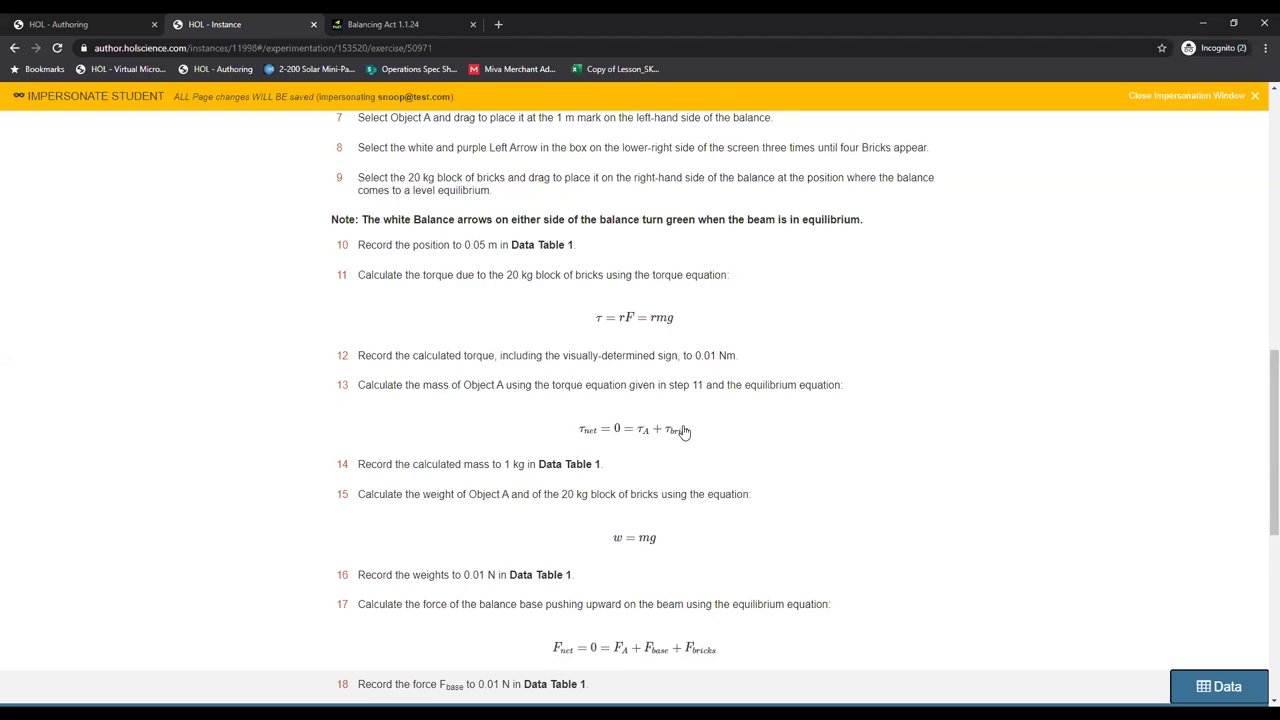
scroll(682, 433, "down", 3)
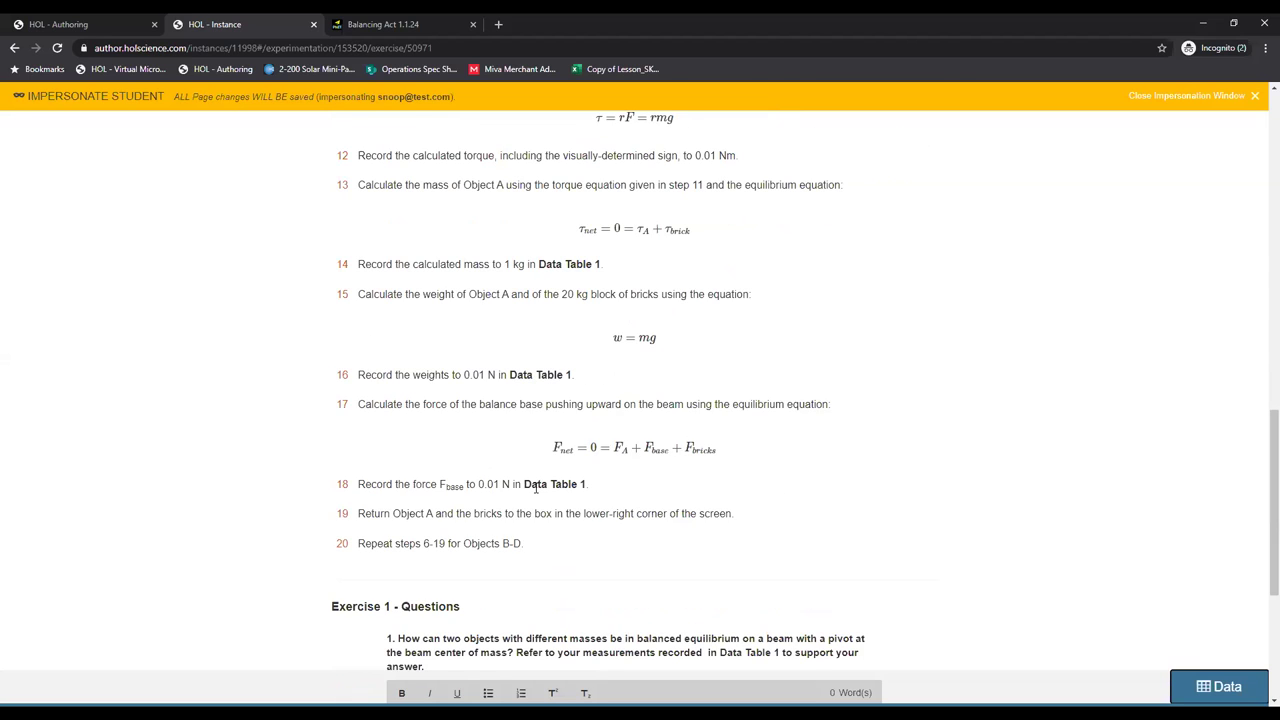
left_click(1197, 687)
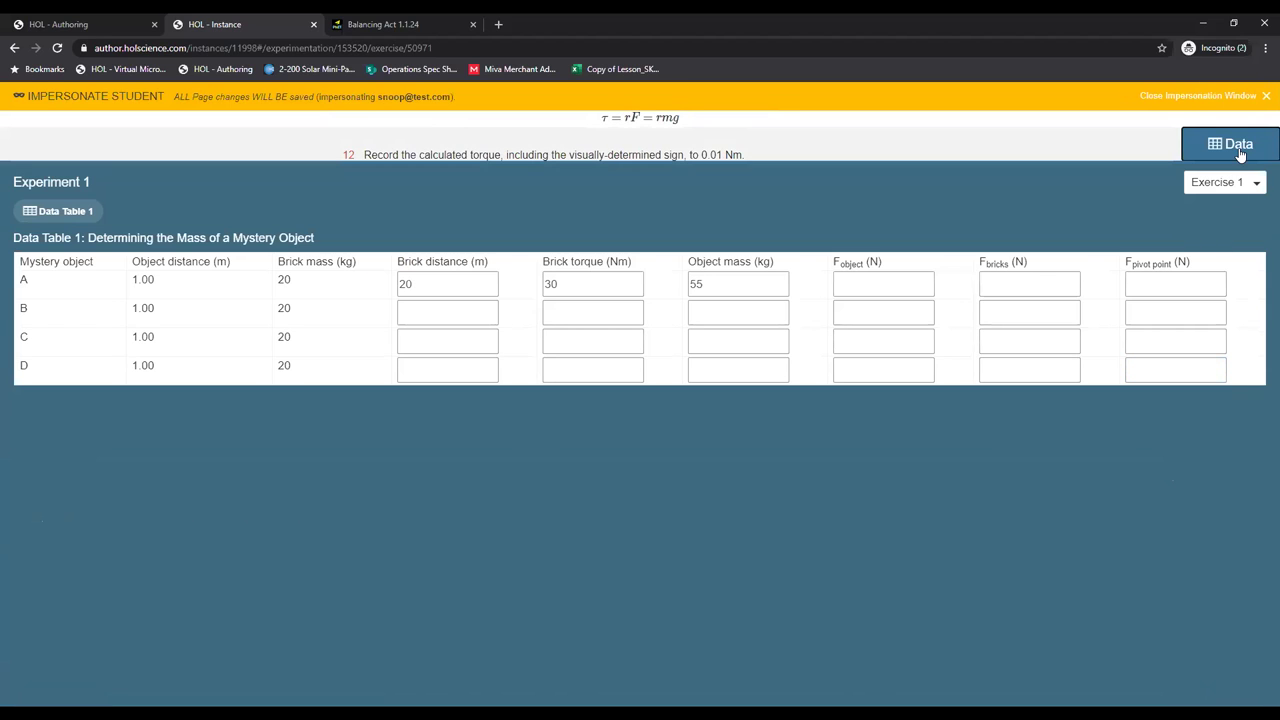
left_click(1239, 150)
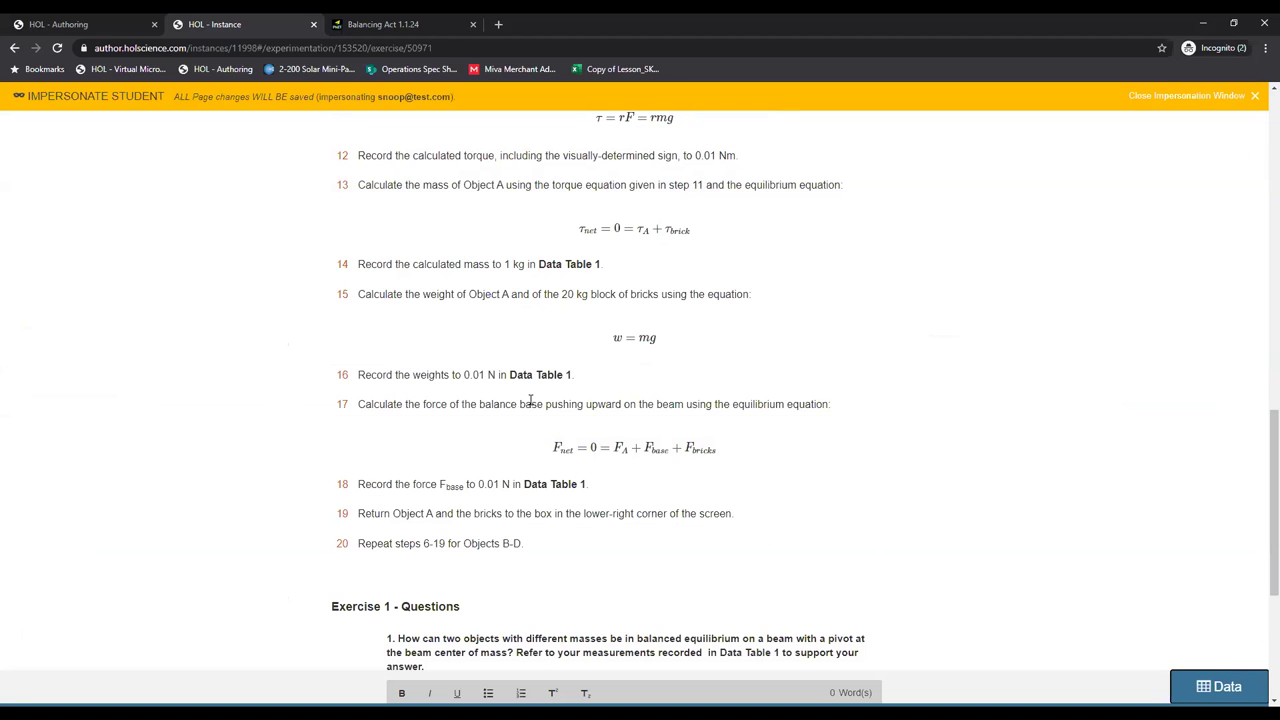
- Answer question 1 of the Exercise 1 questions with the text "answers go here"
scroll(530, 400, "down", 2)
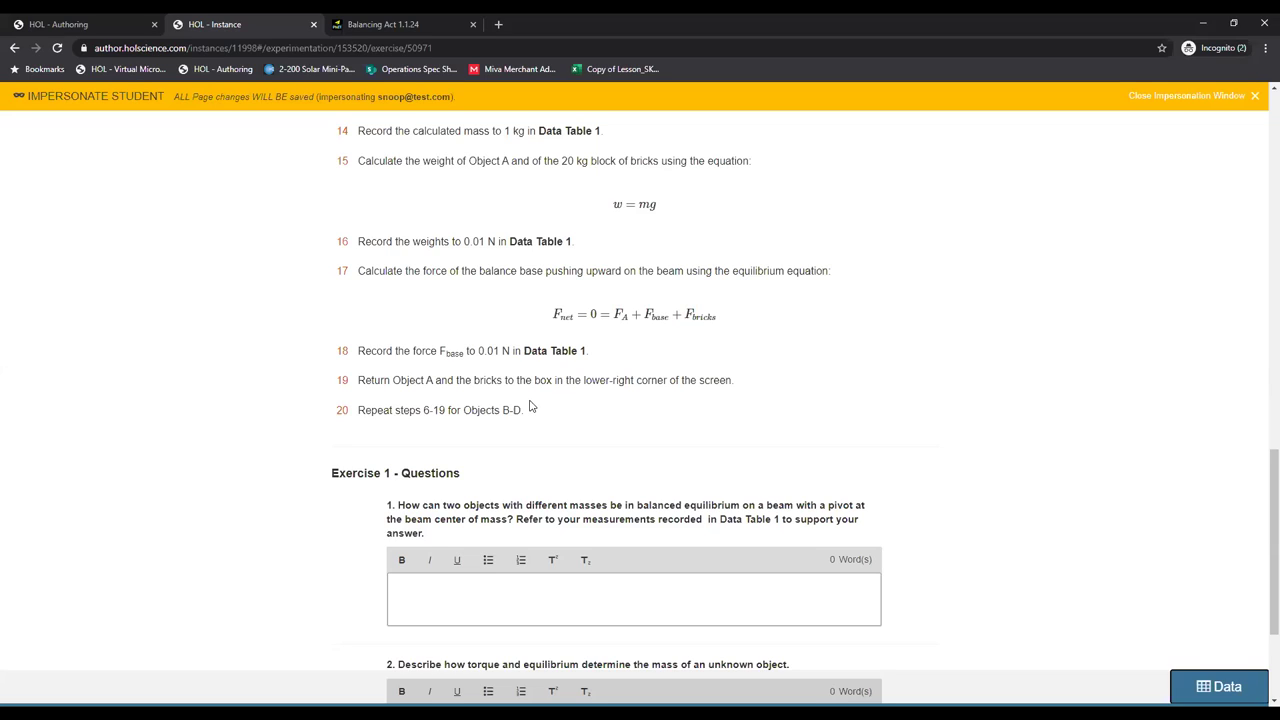
left_click(415, 583)
type("answers go here")
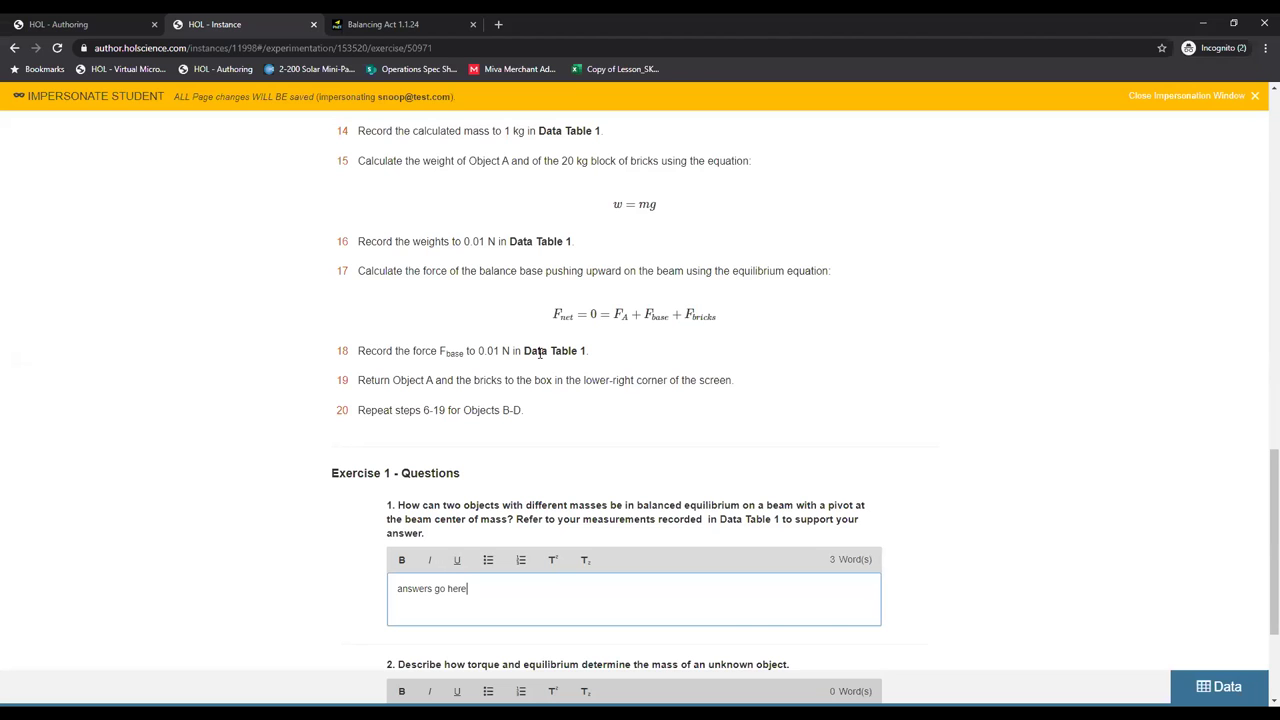
- Go to the lesson's Evaluation Overview, then start the evaluation and confirm that the lesson will be locked
scroll(540, 355, "up", 15)
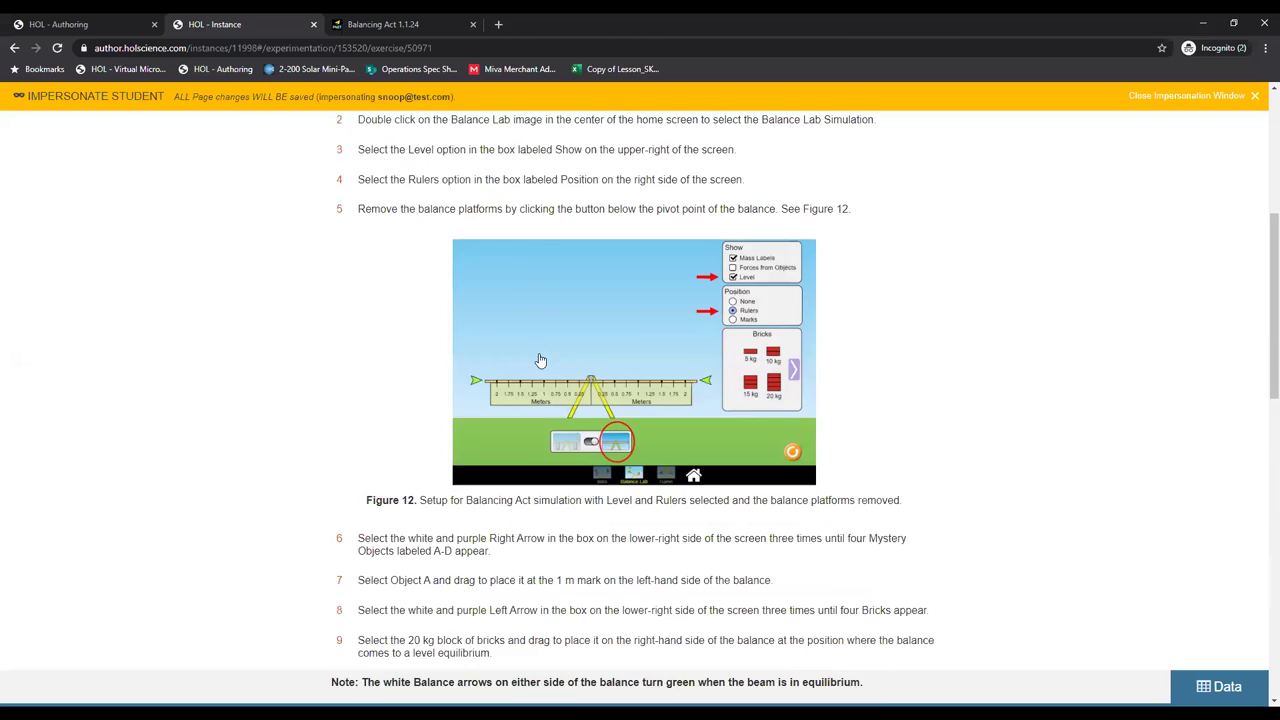
scroll(540, 358, "up", 4)
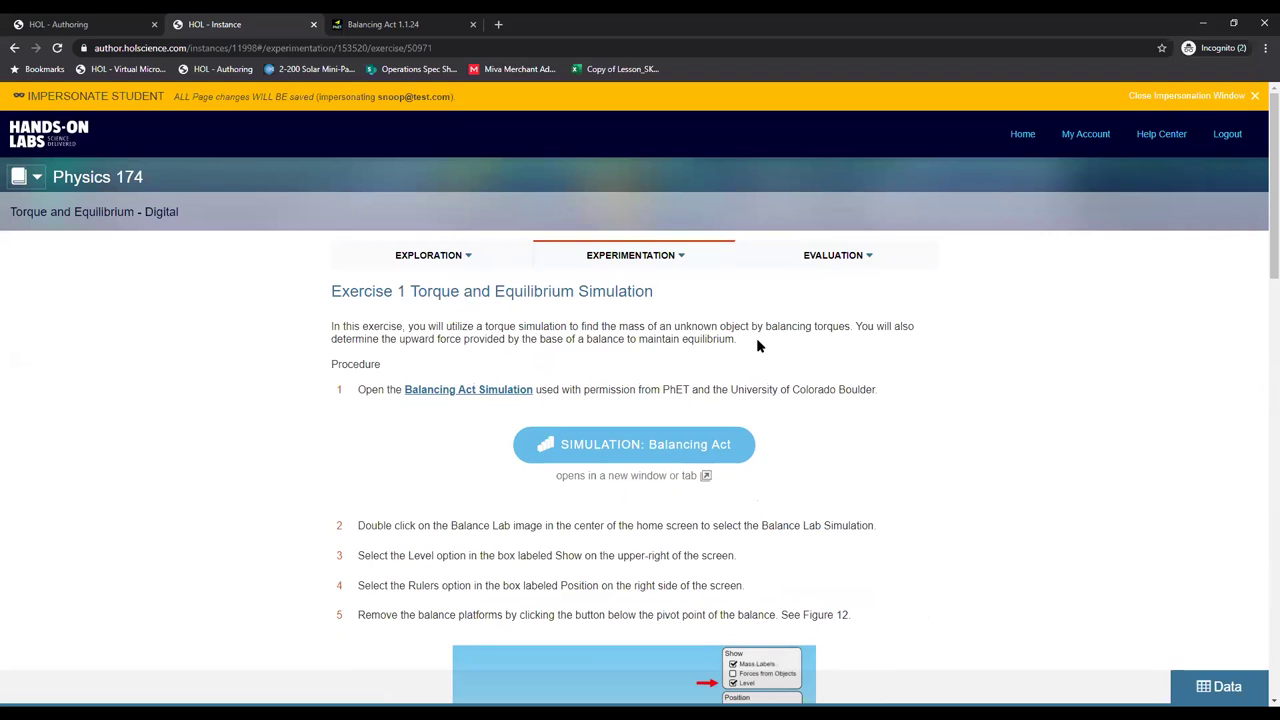
left_click(818, 259)
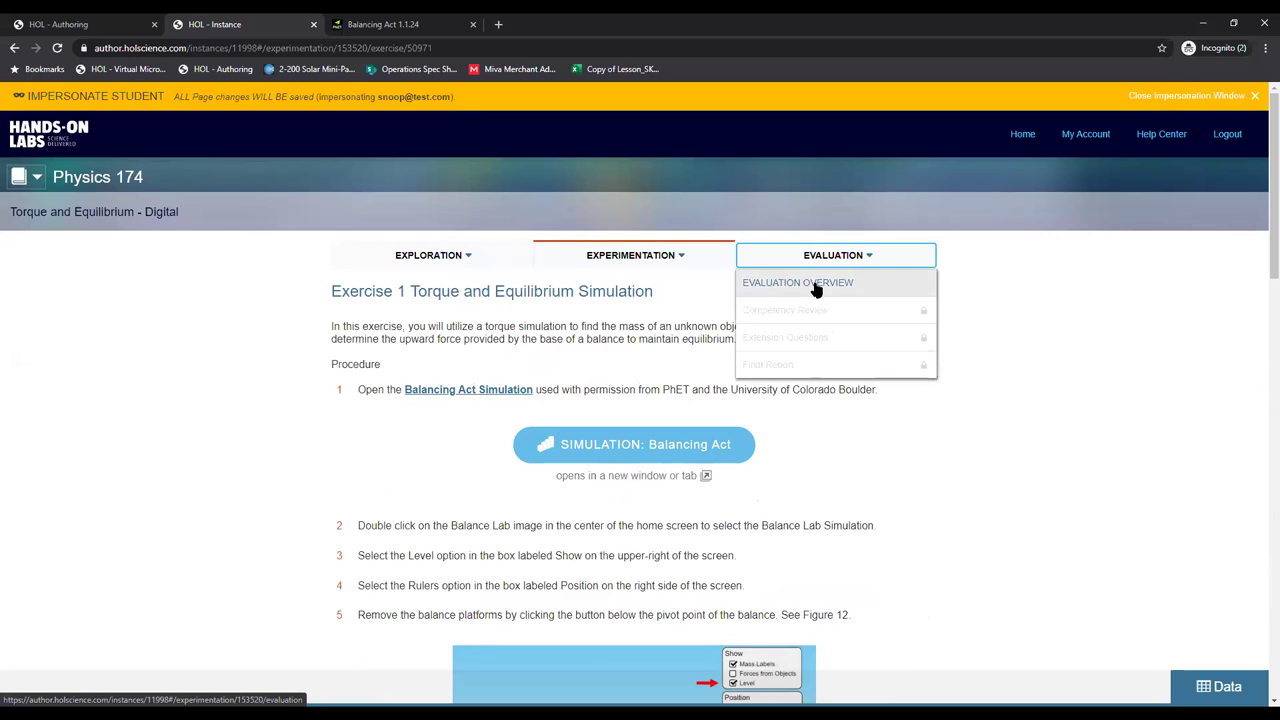
left_click(816, 286)
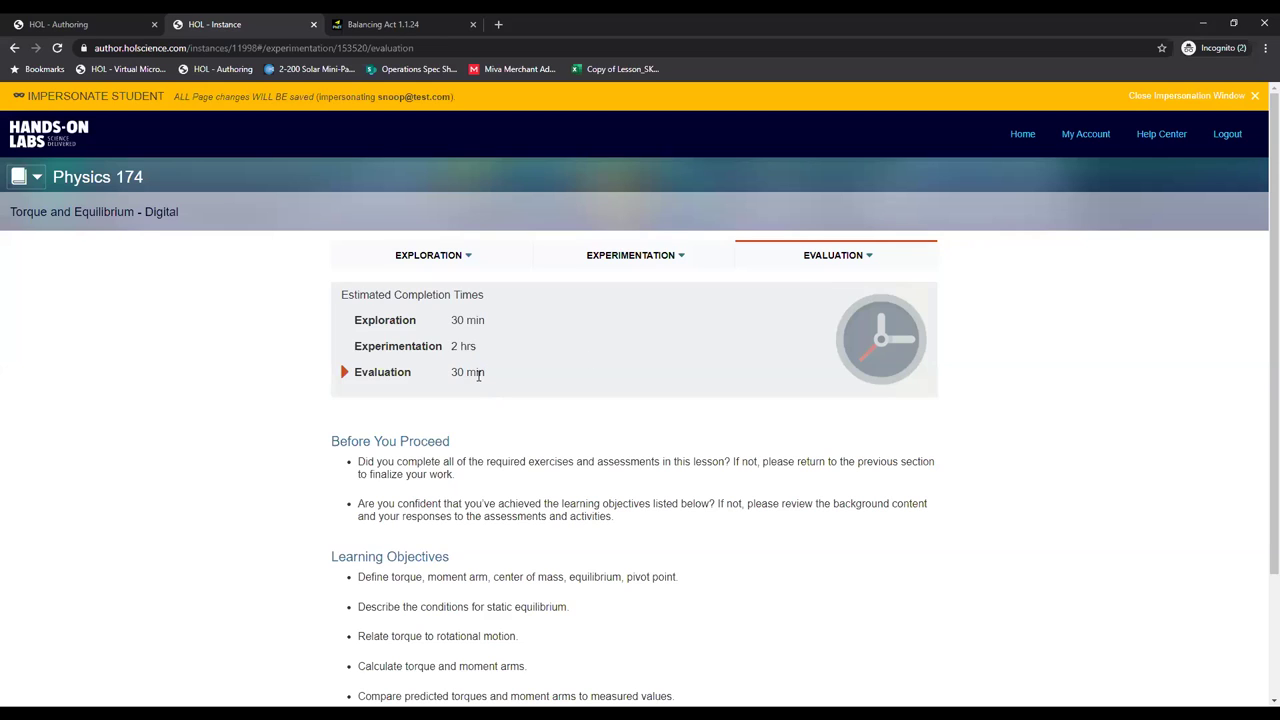
scroll(479, 375, "down", 3)
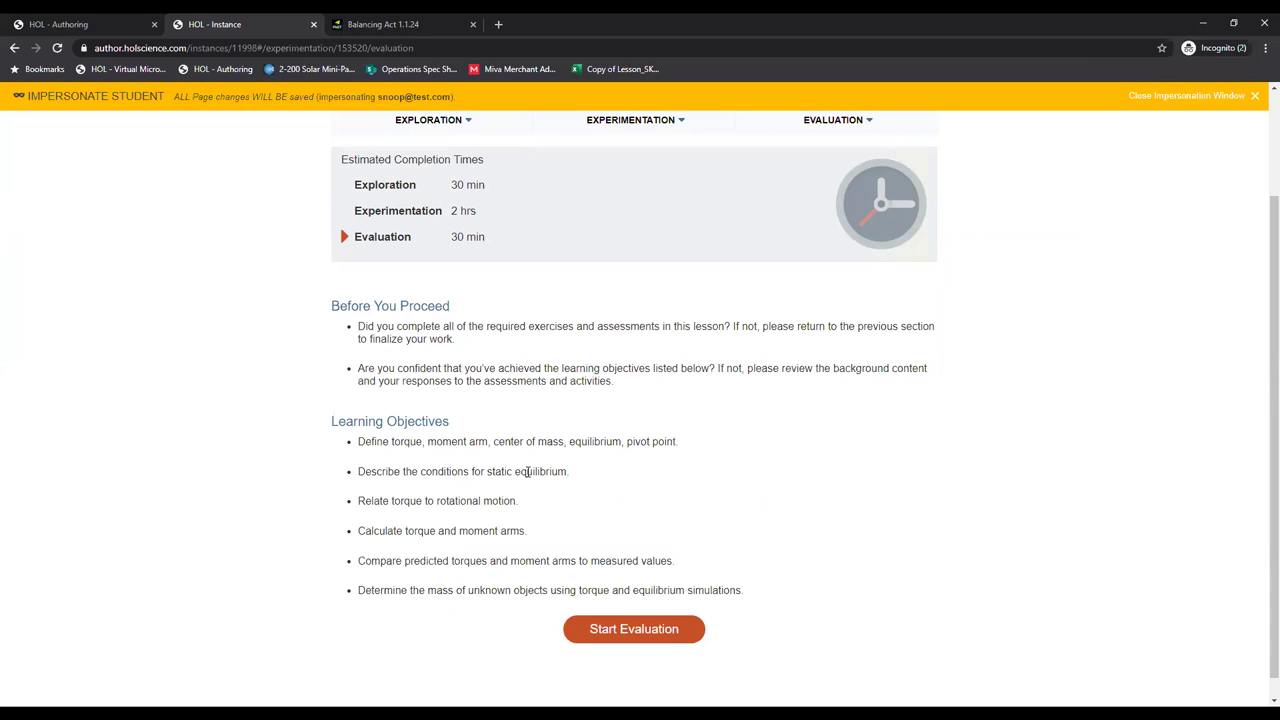
left_click(657, 643)
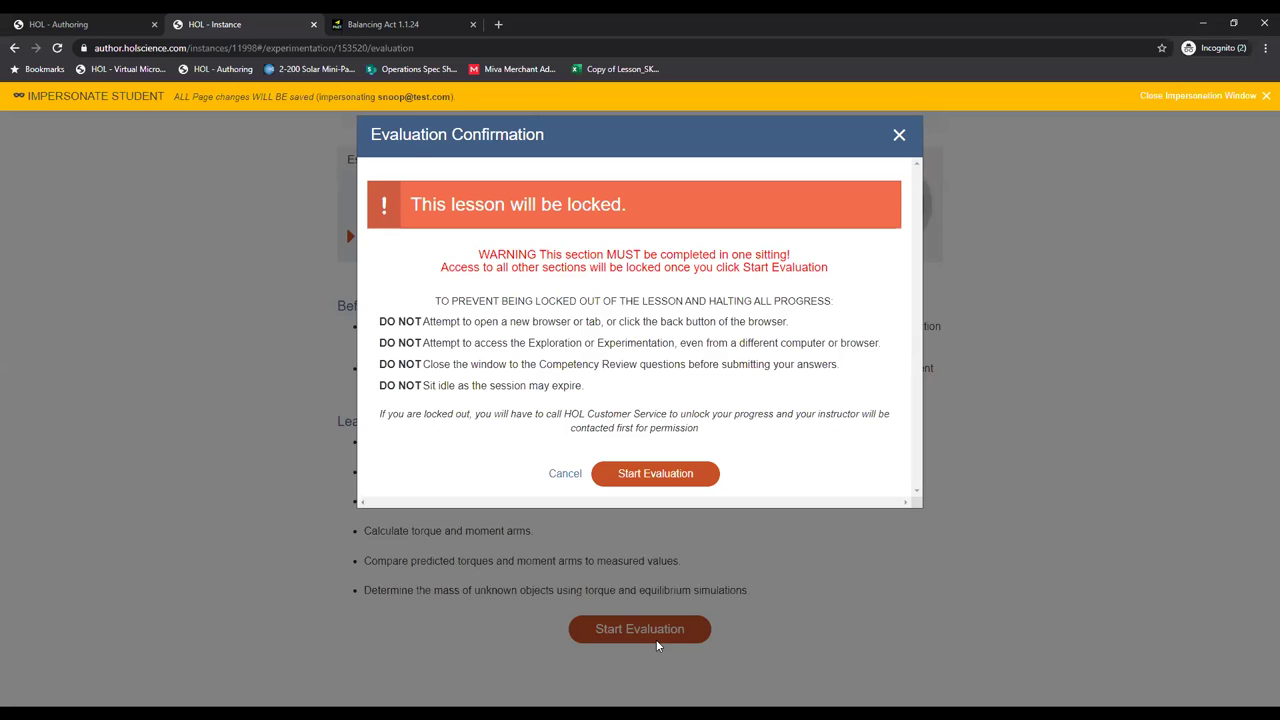
left_click(688, 476)
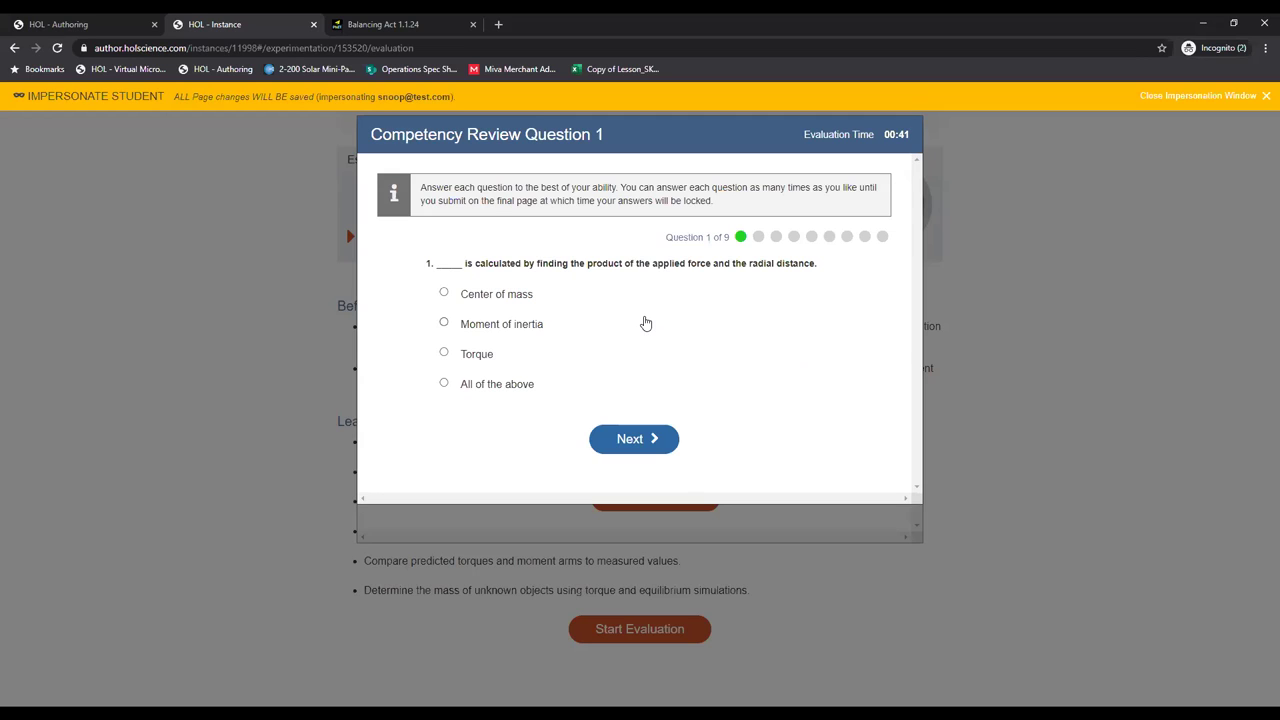
- Answer Competency Review questions 1 to 3 with "Torque", "moment arm; pivot point" and "False"
left_click(477, 360)
left_click(650, 440)
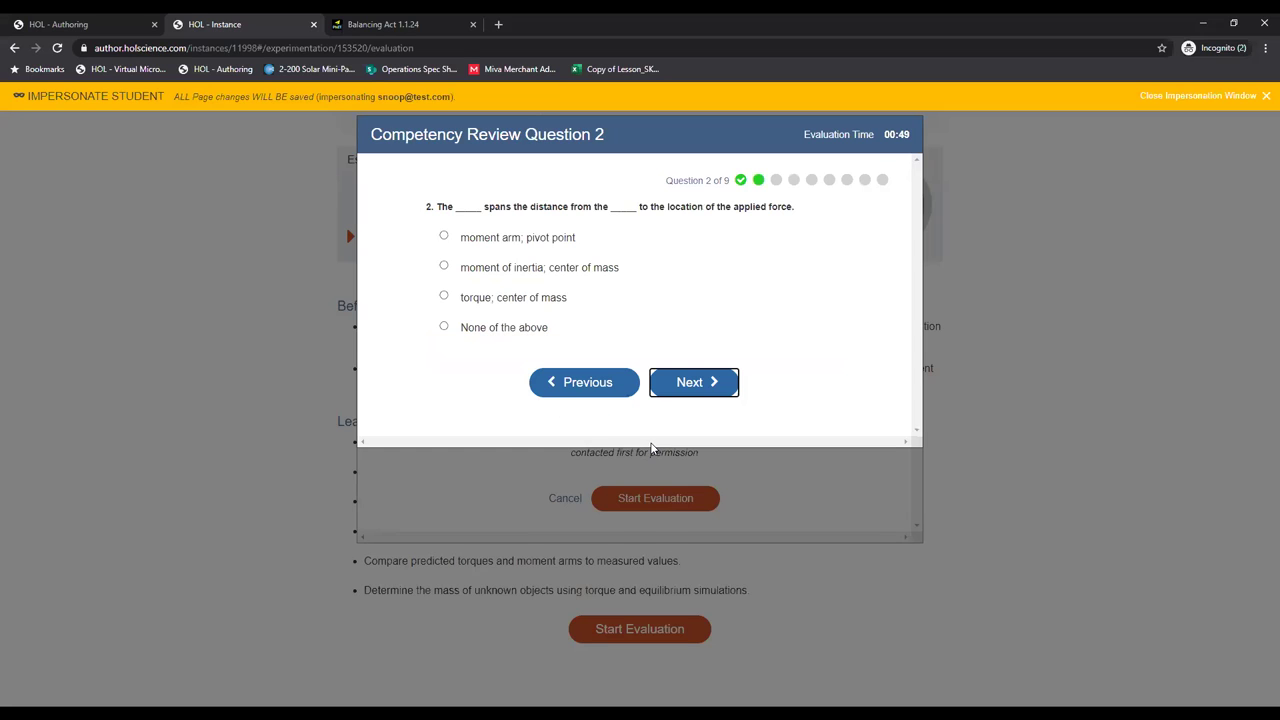
left_click(485, 243)
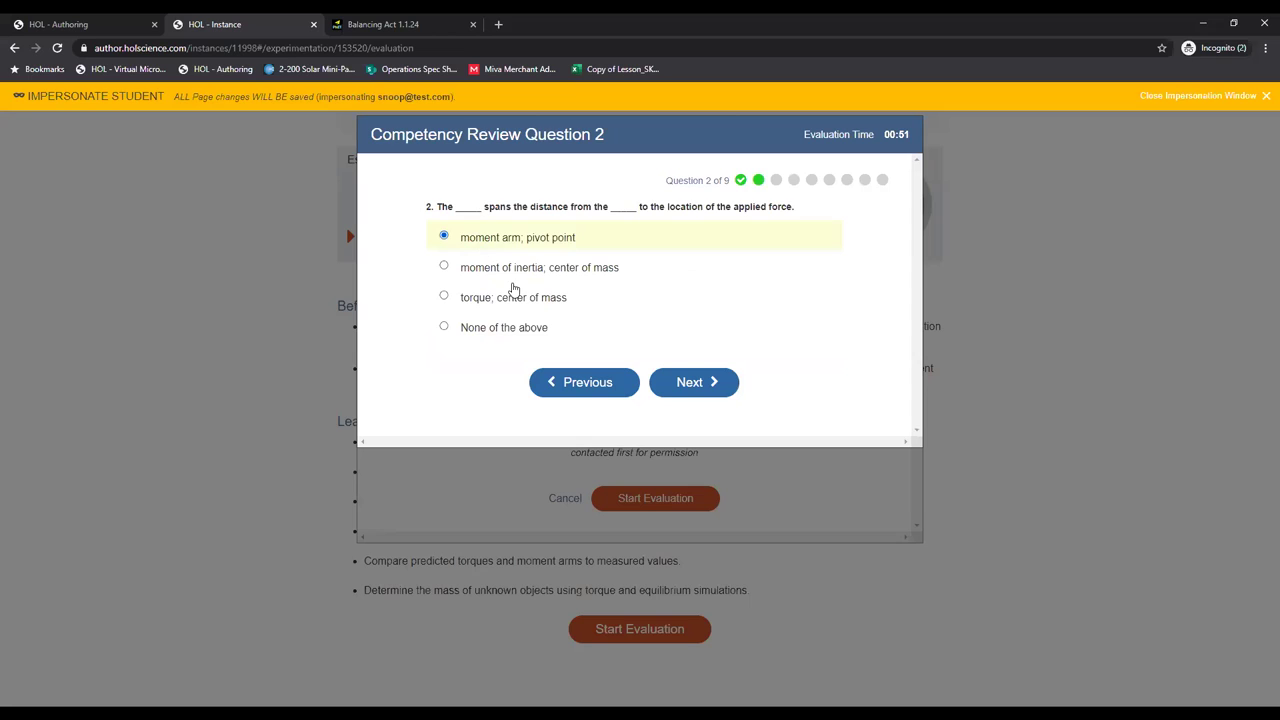
left_click(716, 388)
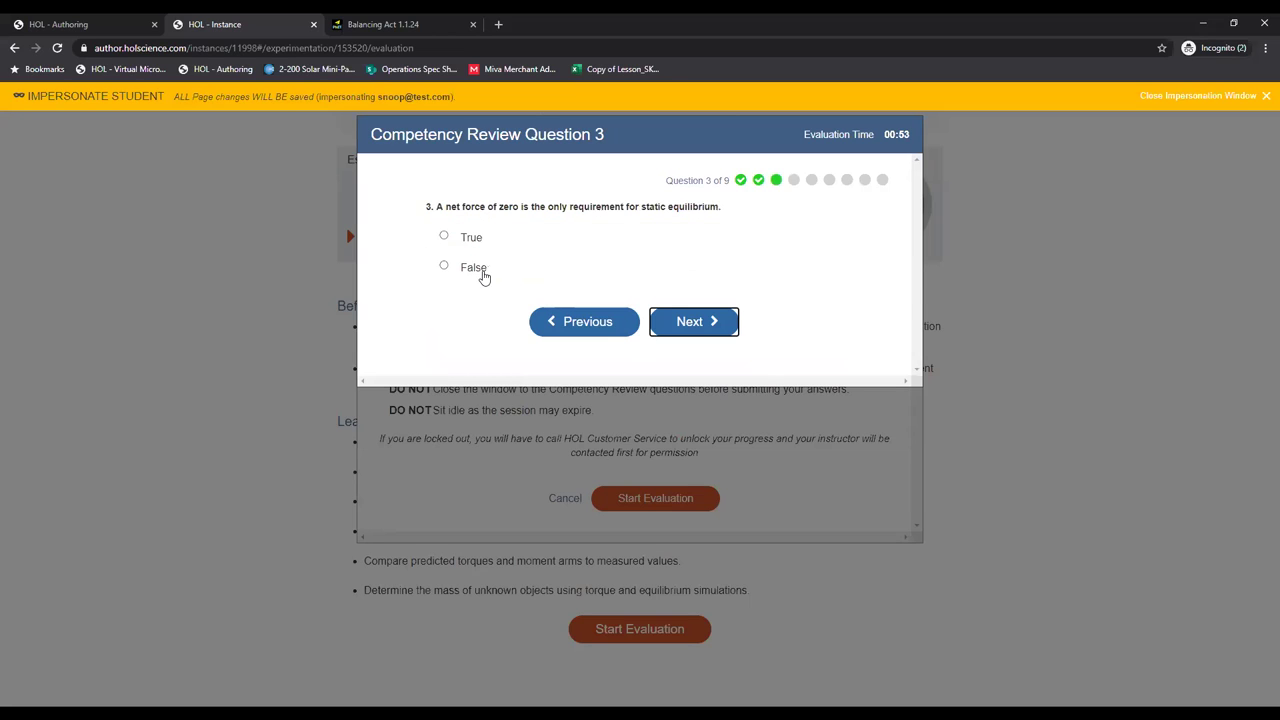
left_click(481, 272)
left_click(689, 333)
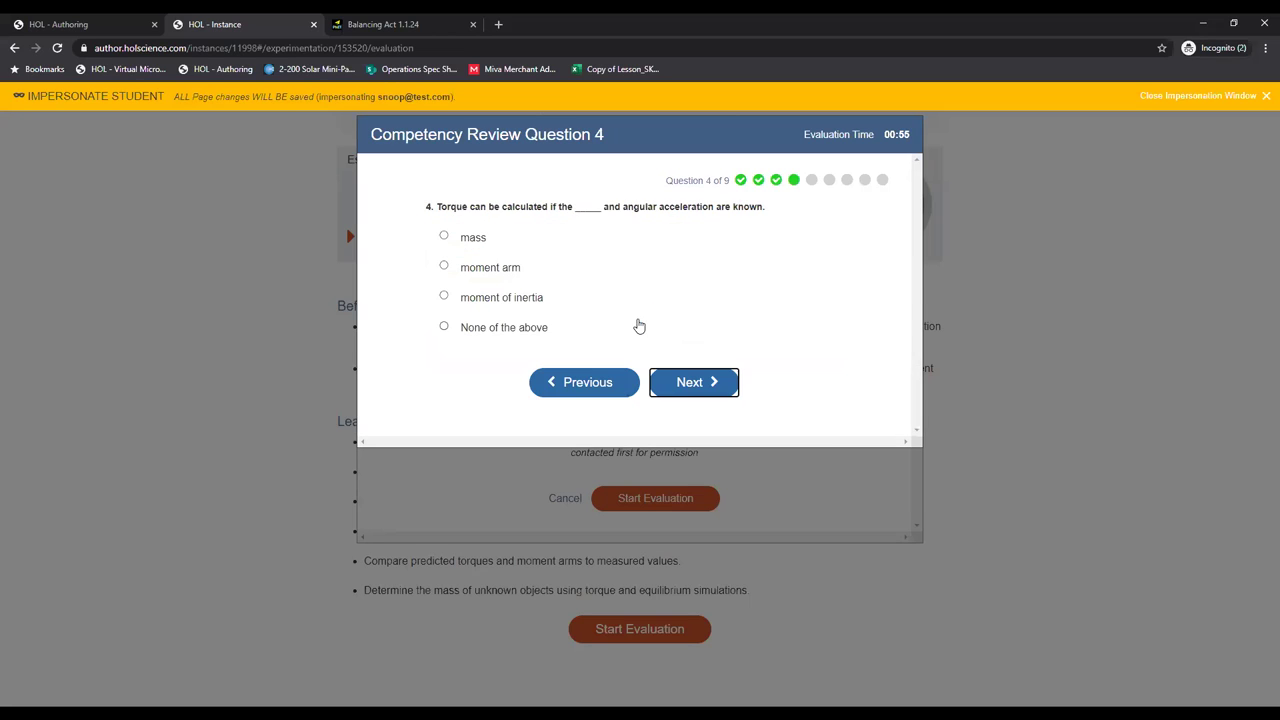
- Answer Competency Review questions 4 to 6 with "moment arm", "True" and "150 N m"
left_click(470, 268)
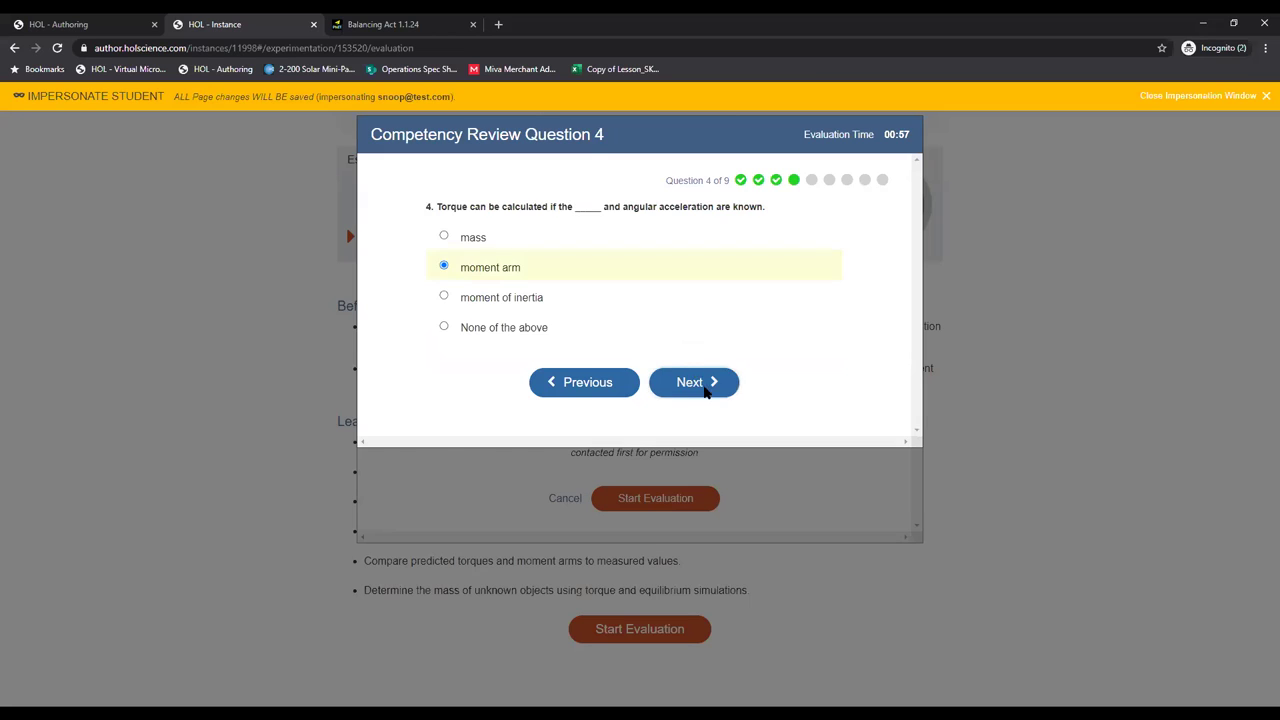
left_click(692, 380)
left_click(470, 240)
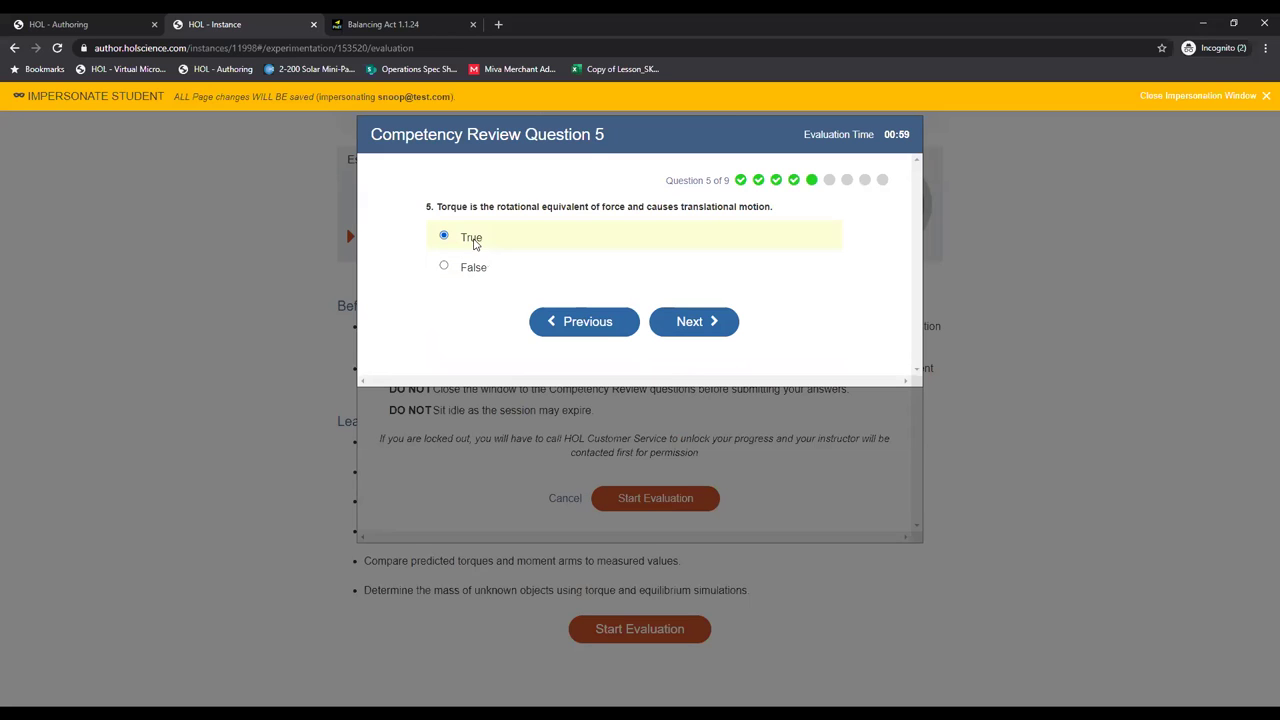
left_click(663, 328)
left_click(470, 281)
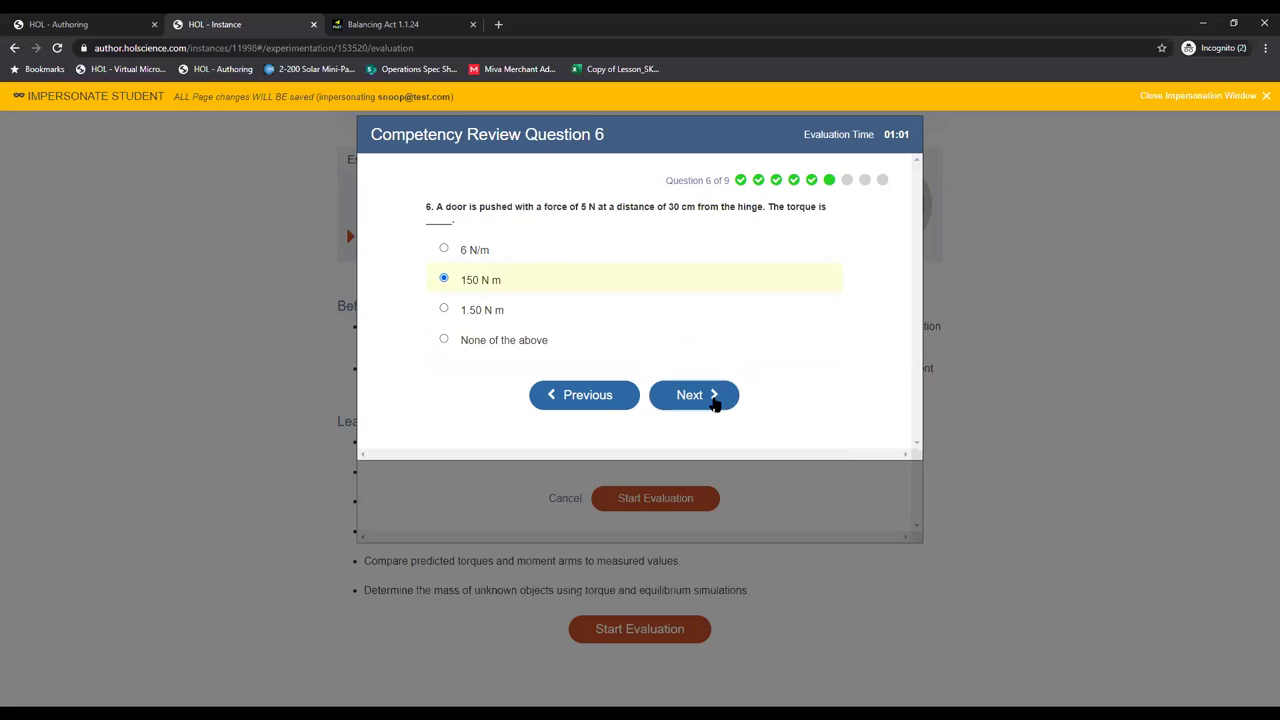
left_click(715, 403)
- Answer Competency Review questions 7 to 9 with 21, 0.48% and 30, and submit the review
left_click(460, 314)
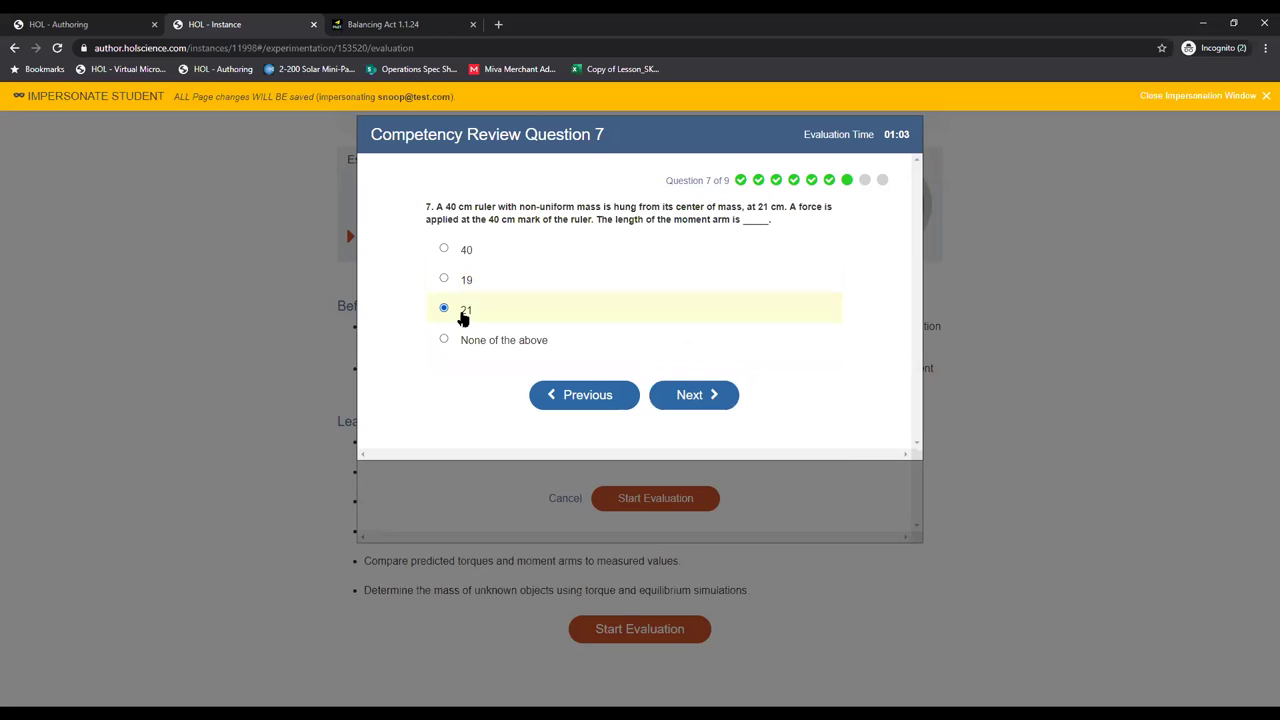
left_click(685, 404)
left_click(480, 250)
left_click(675, 396)
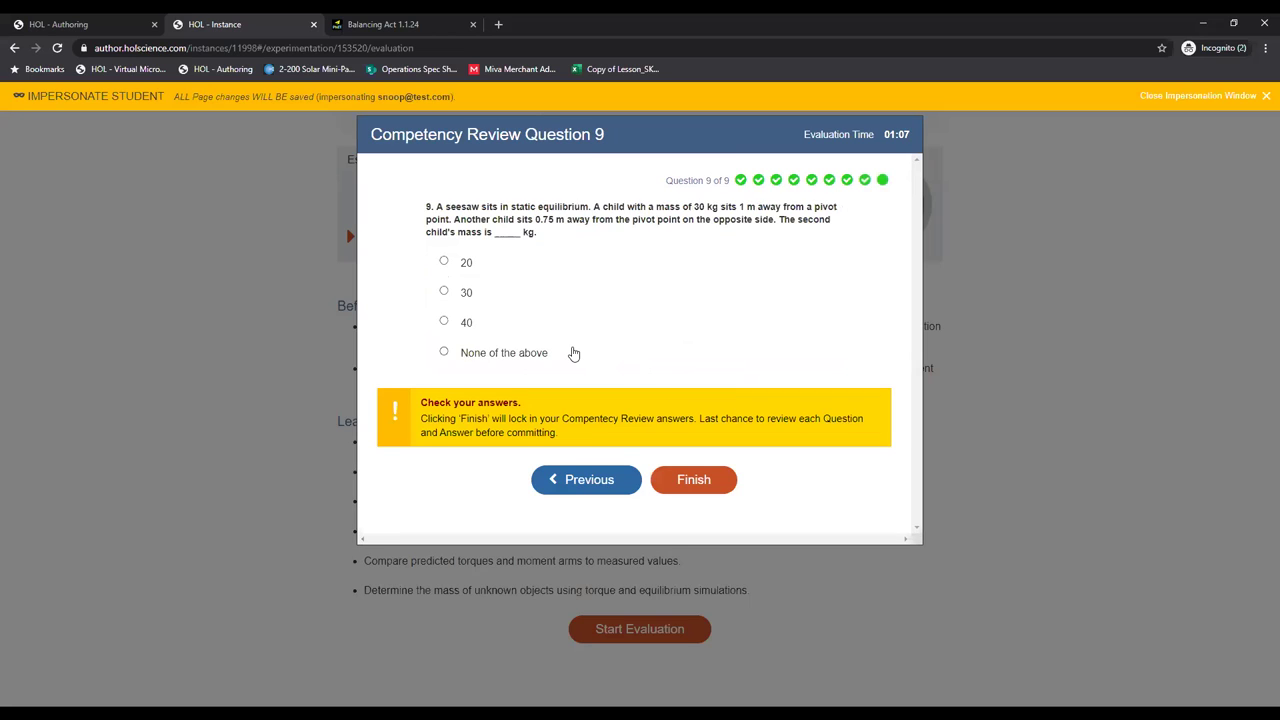
left_click(460, 300)
left_click(675, 482)
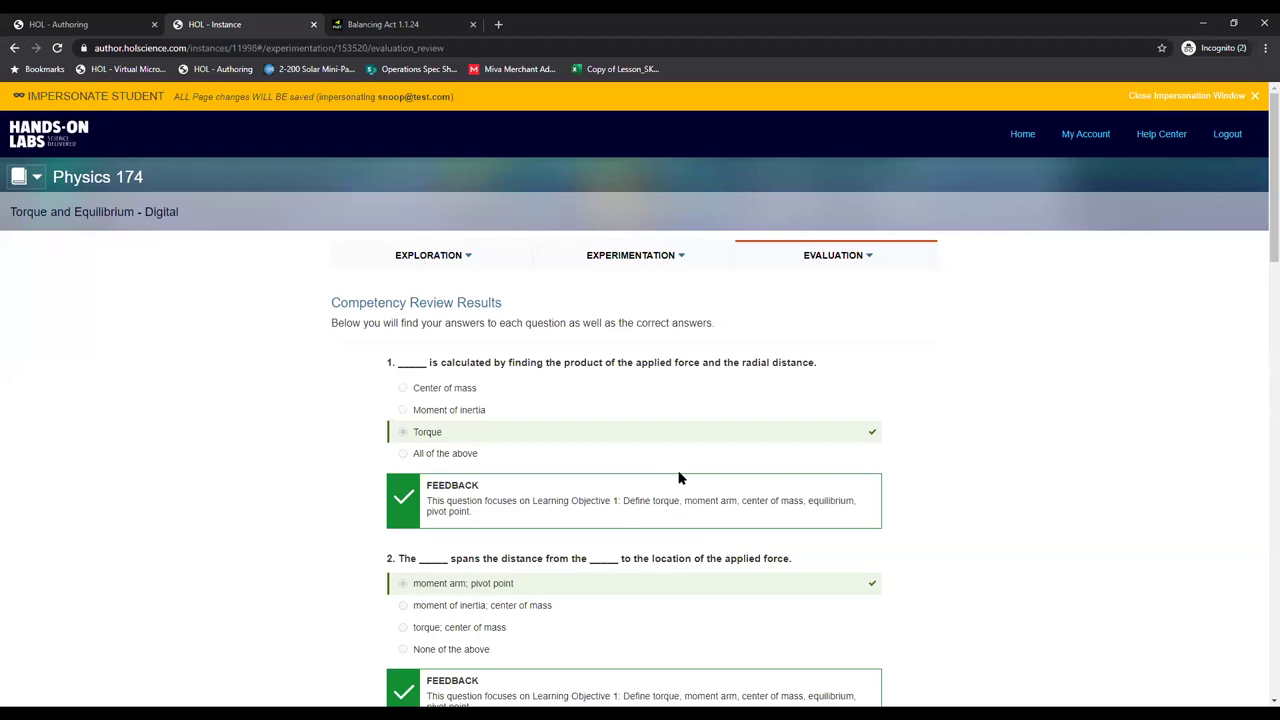
- Review the Competency Review Results, comparing the chosen answers with the correct ones and reading the feedback for each question
scroll(679, 478, "down", 6)
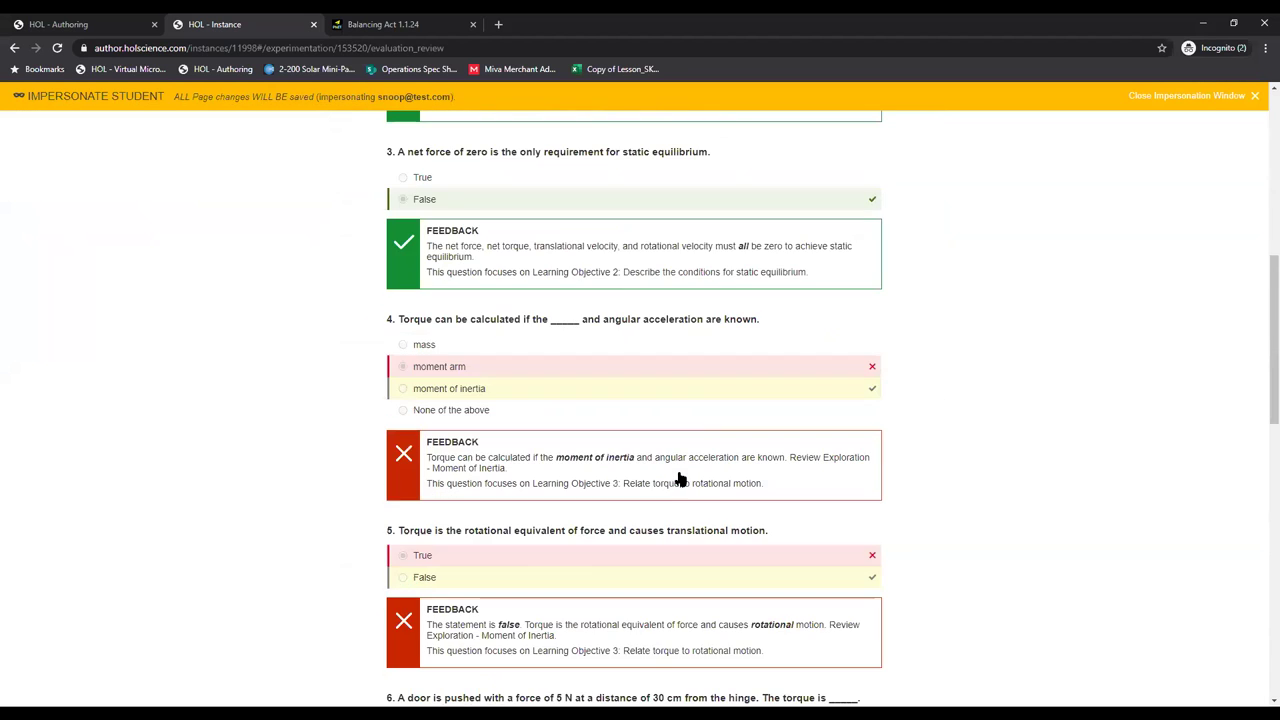
scroll(679, 478, "down", 5)
scroll(679, 478, "down", 5)
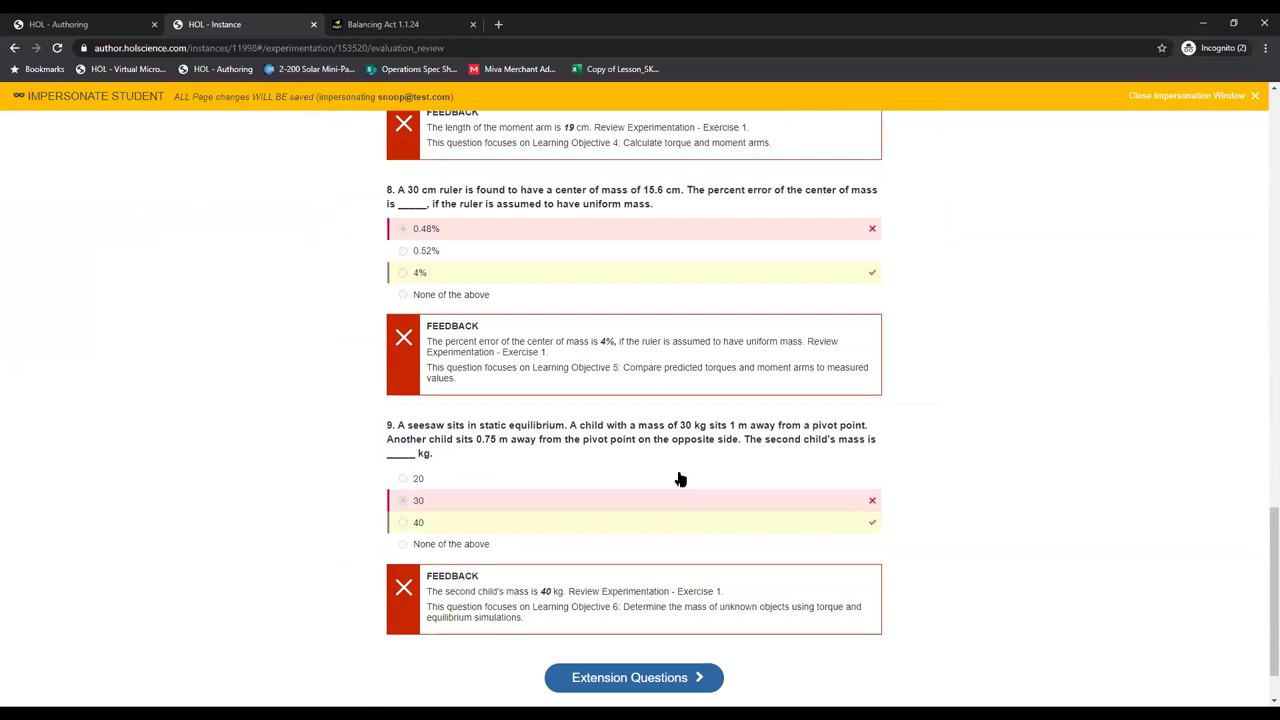
scroll(679, 478, "up", 12)
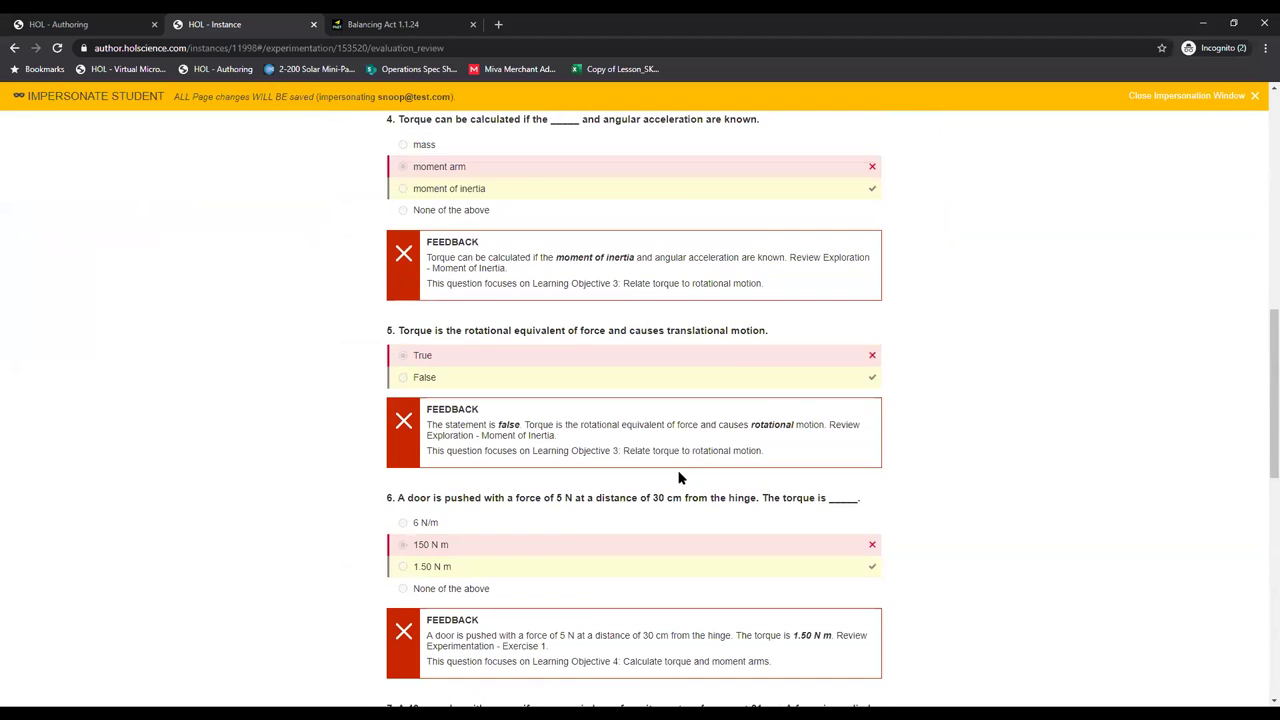
scroll(679, 478, "up", 2)
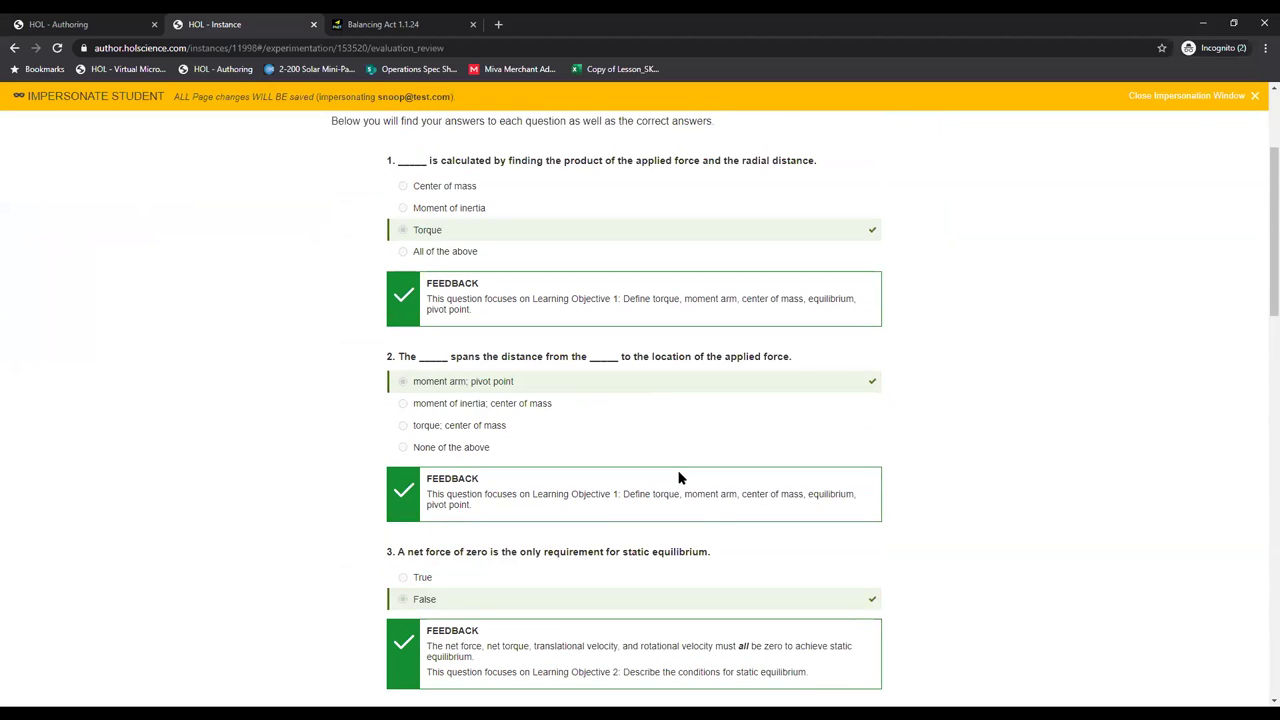
scroll(678, 478, "down", 5)
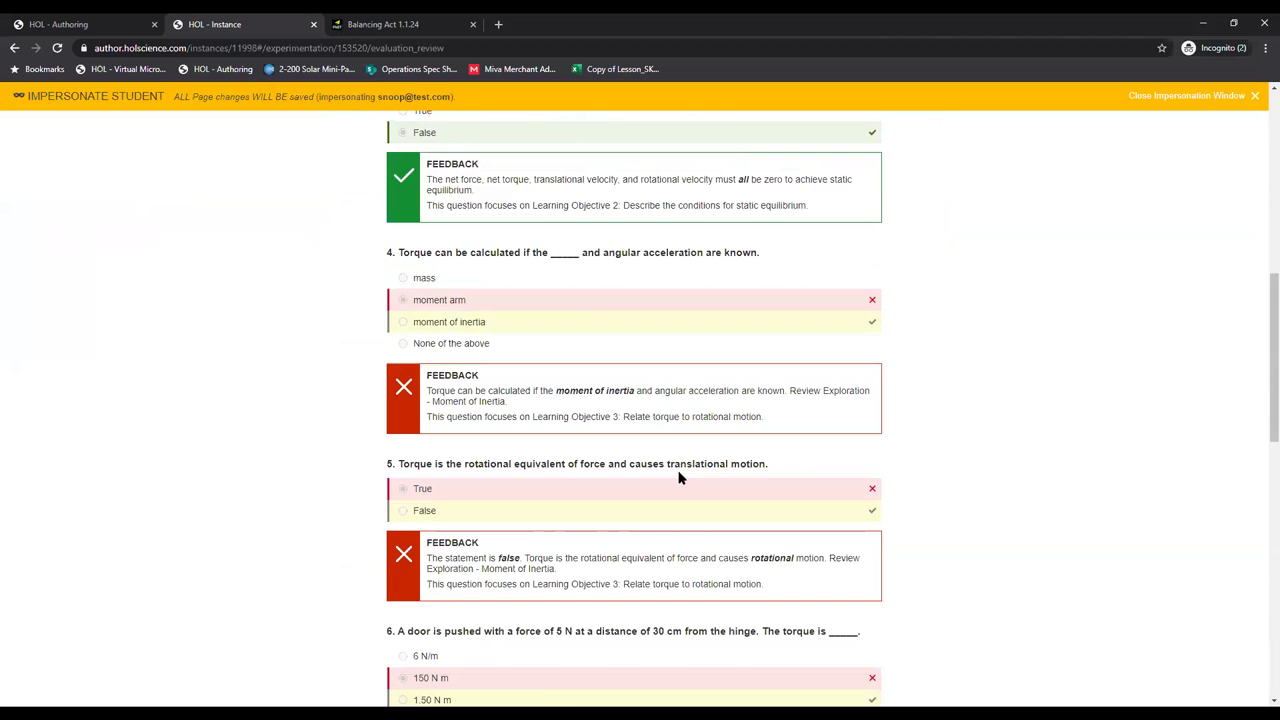
scroll(678, 478, "down", 6)
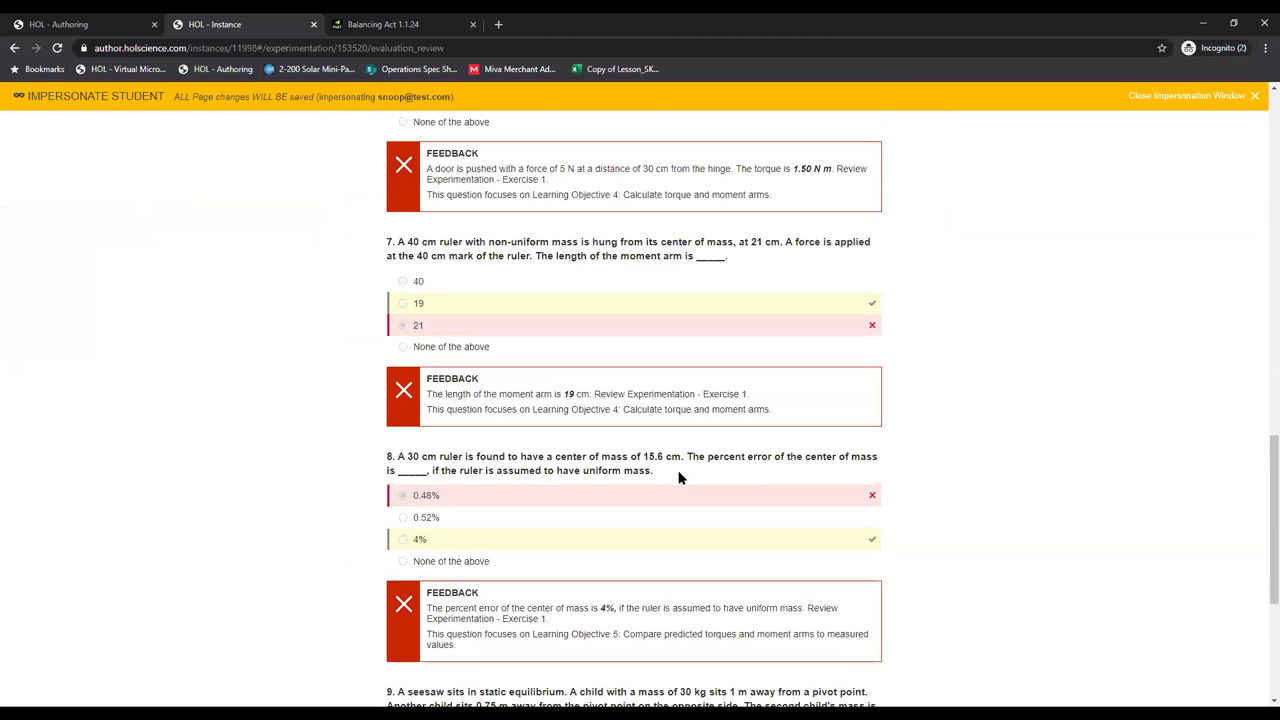
scroll(678, 478, "up", 5)
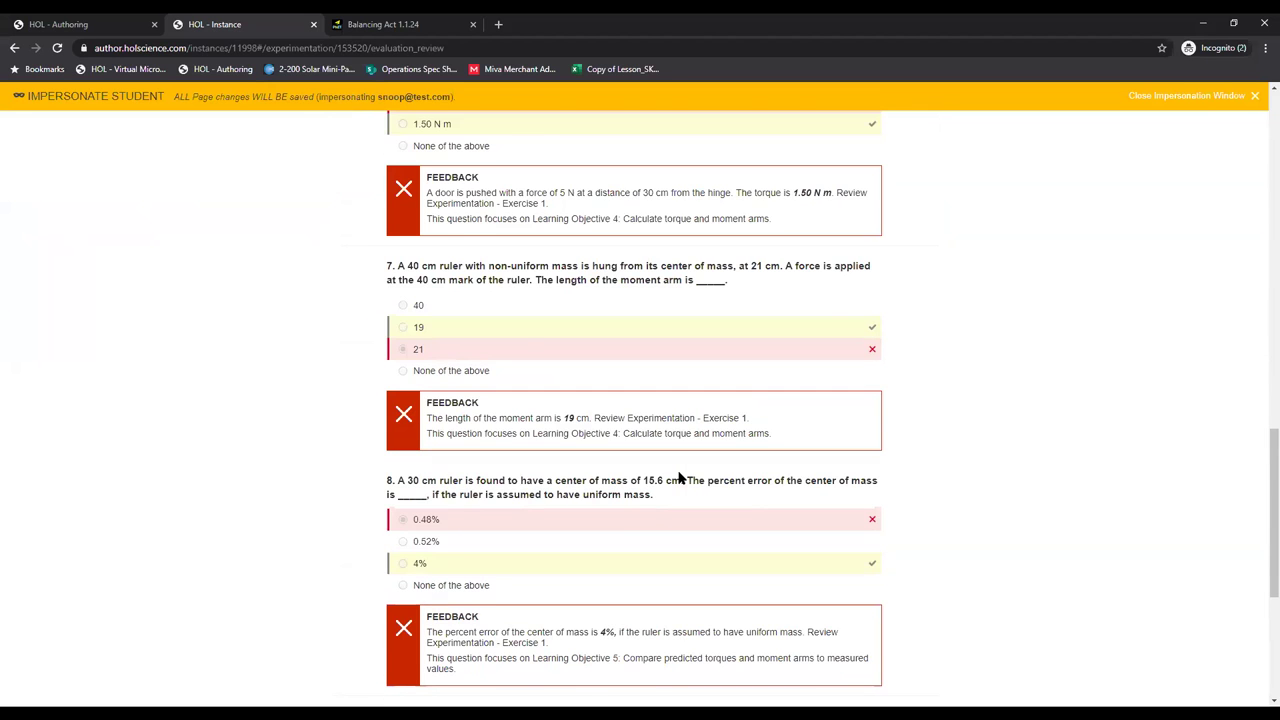
scroll(678, 478, "up", 6)
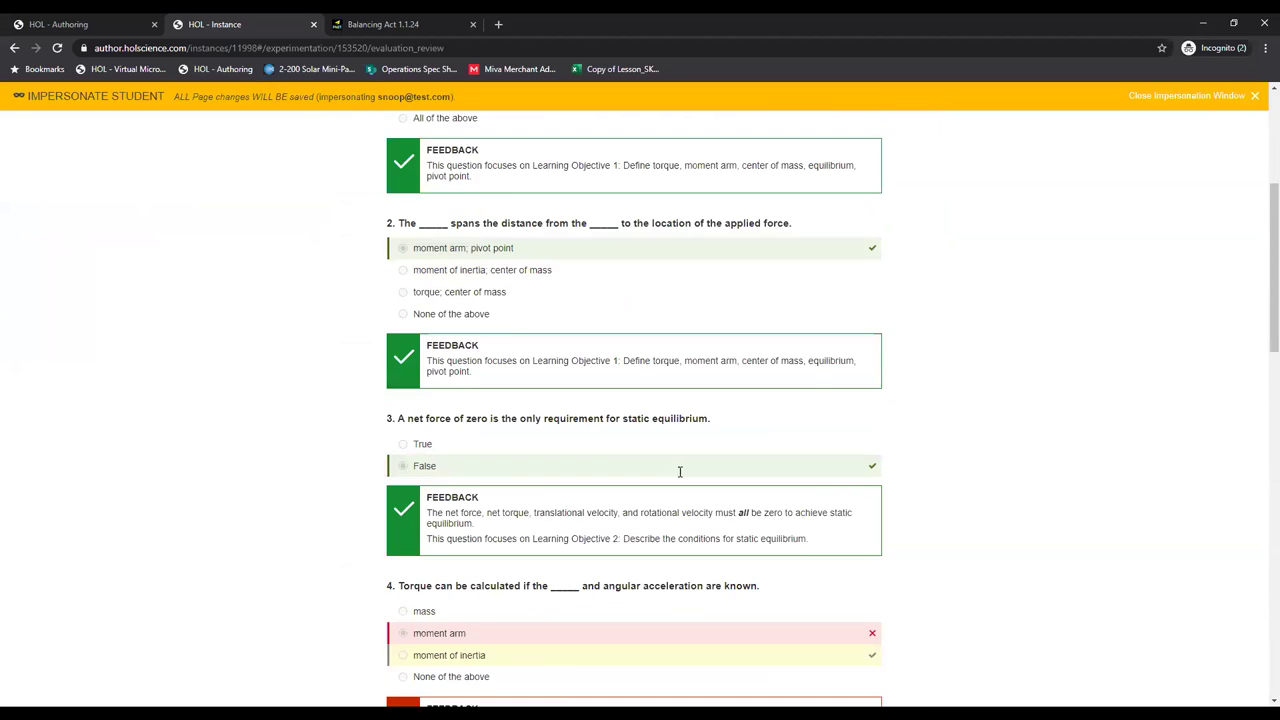
scroll(678, 478, "up", 2)
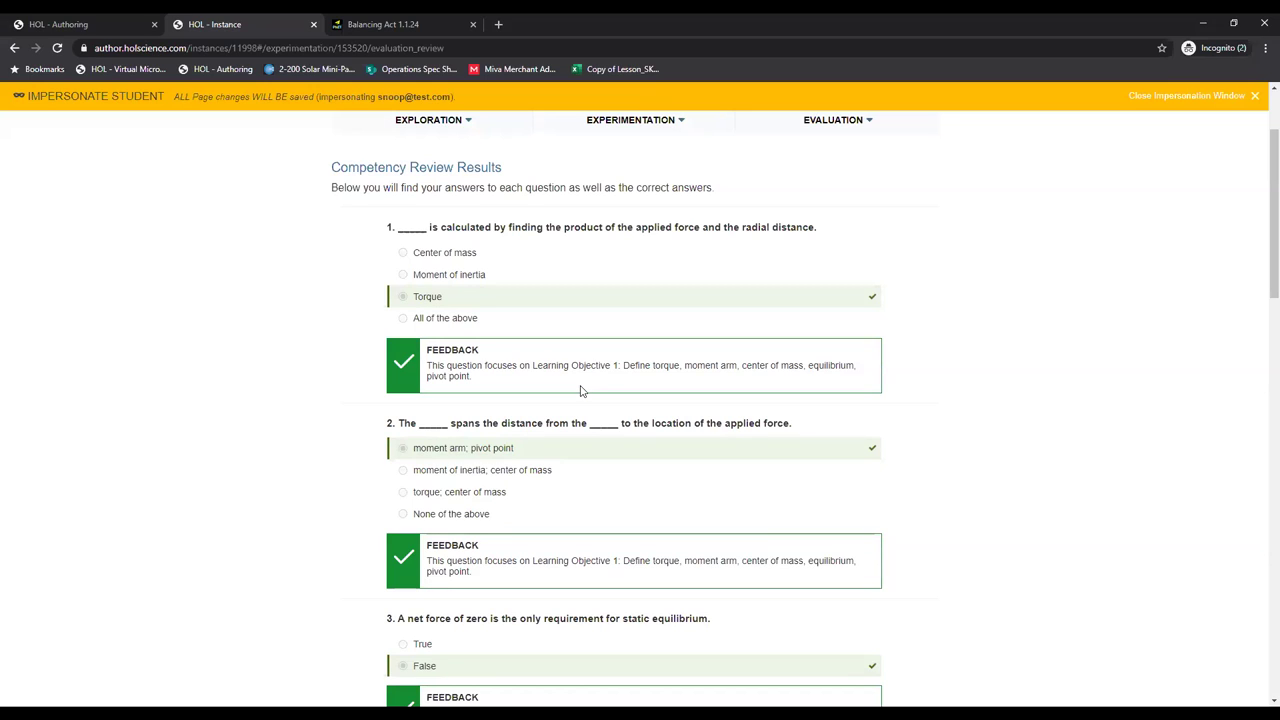
scroll(582, 405, "down", 3)
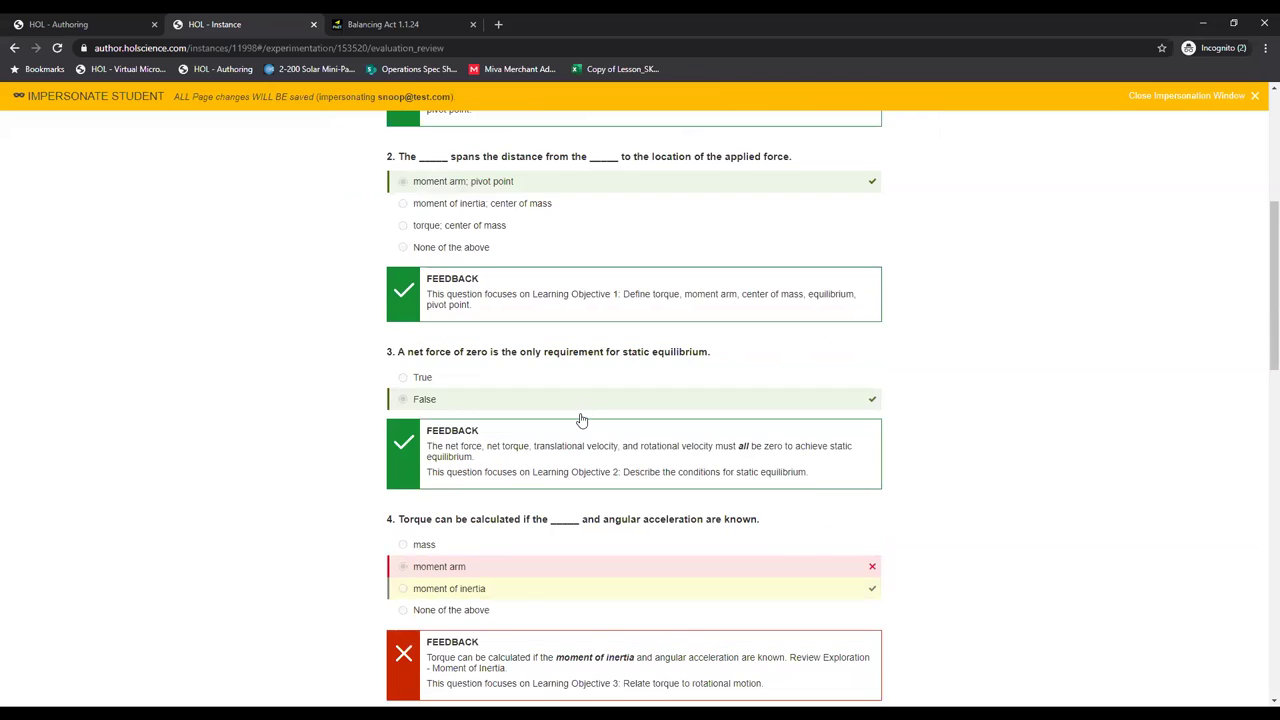
scroll(582, 420, "down", 1)
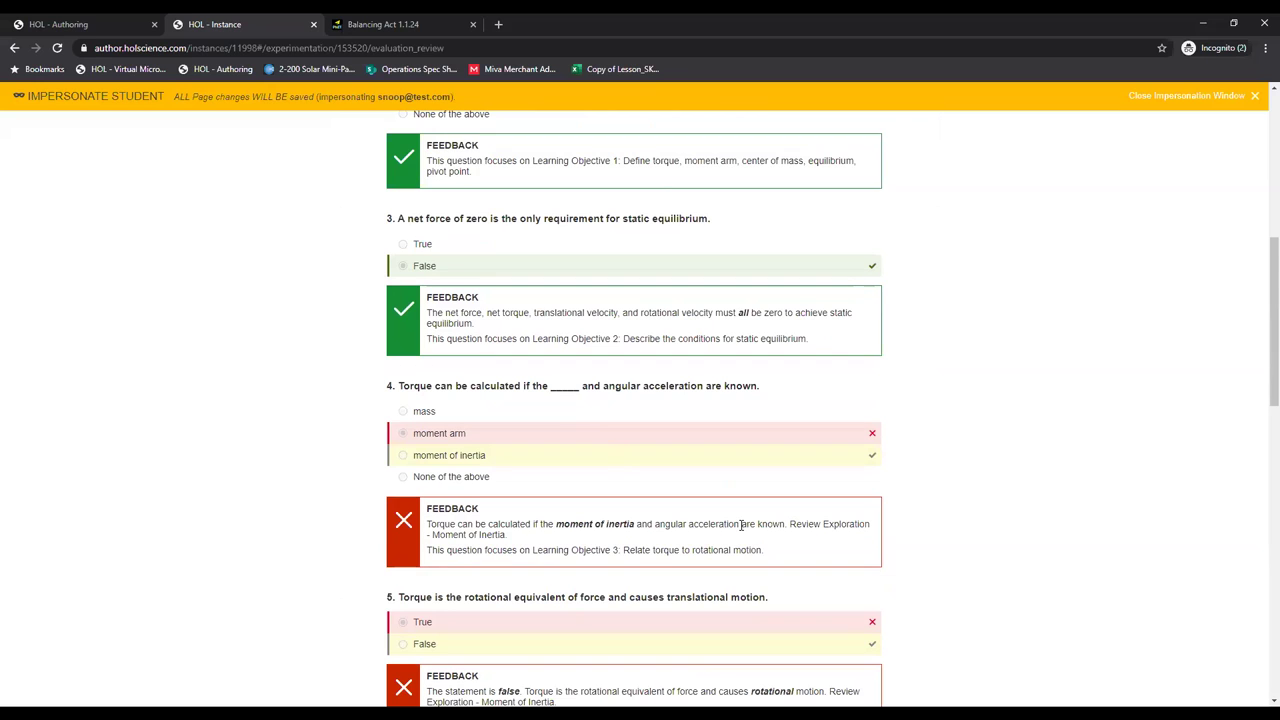
- Review the feedback for Competency Review questions 4 to 9 and open the Extension Questions
scroll(741, 524, "down", 2)
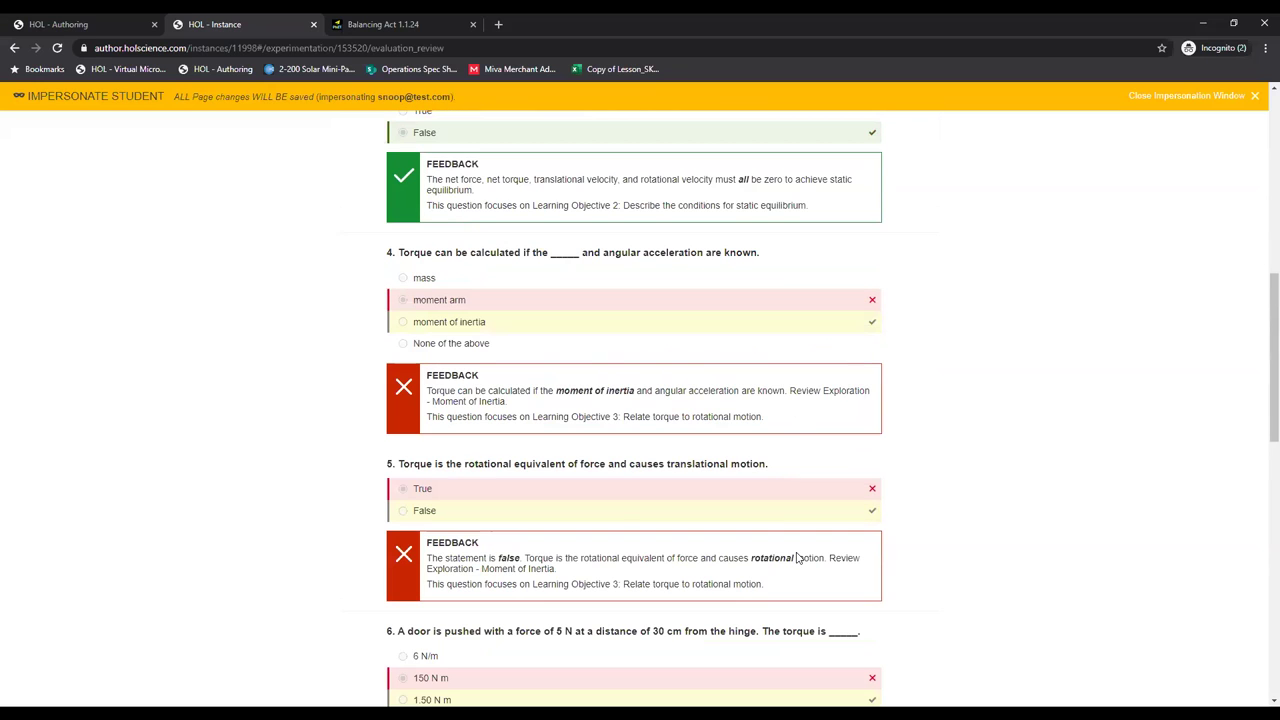
scroll(797, 574, "down", 1)
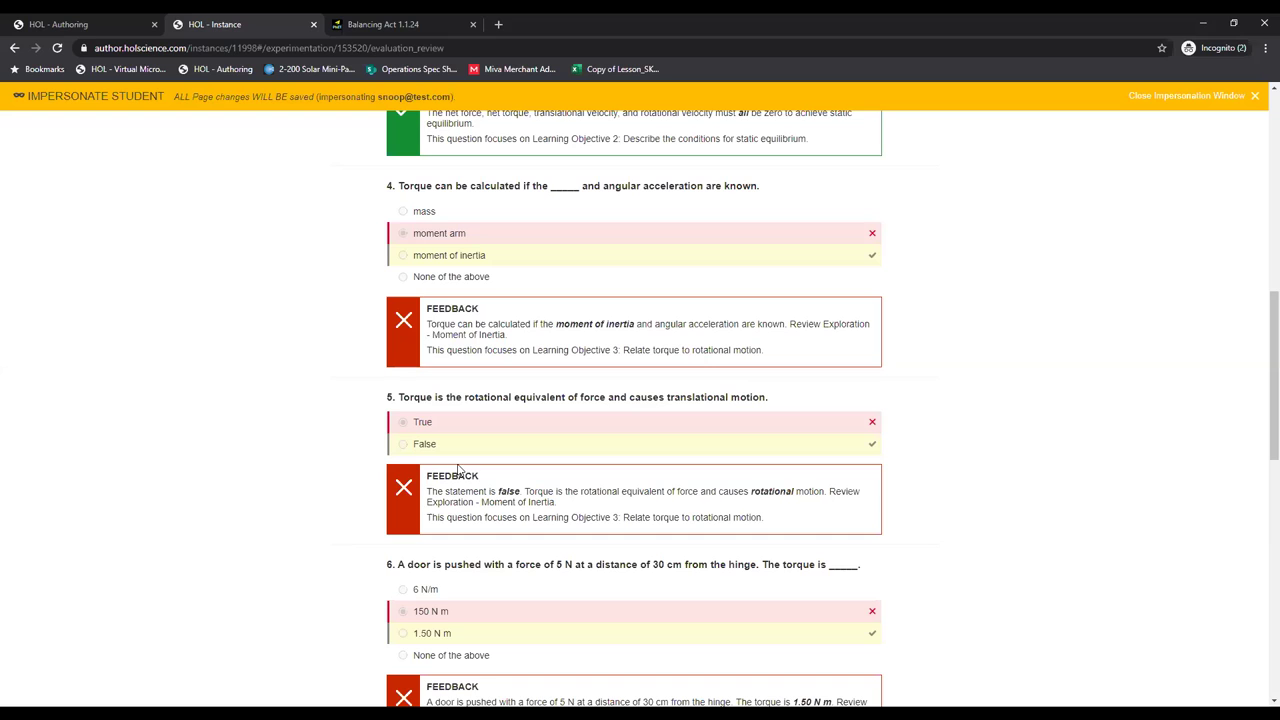
scroll(460, 470, "down", 1)
scroll(460, 470, "down", 3)
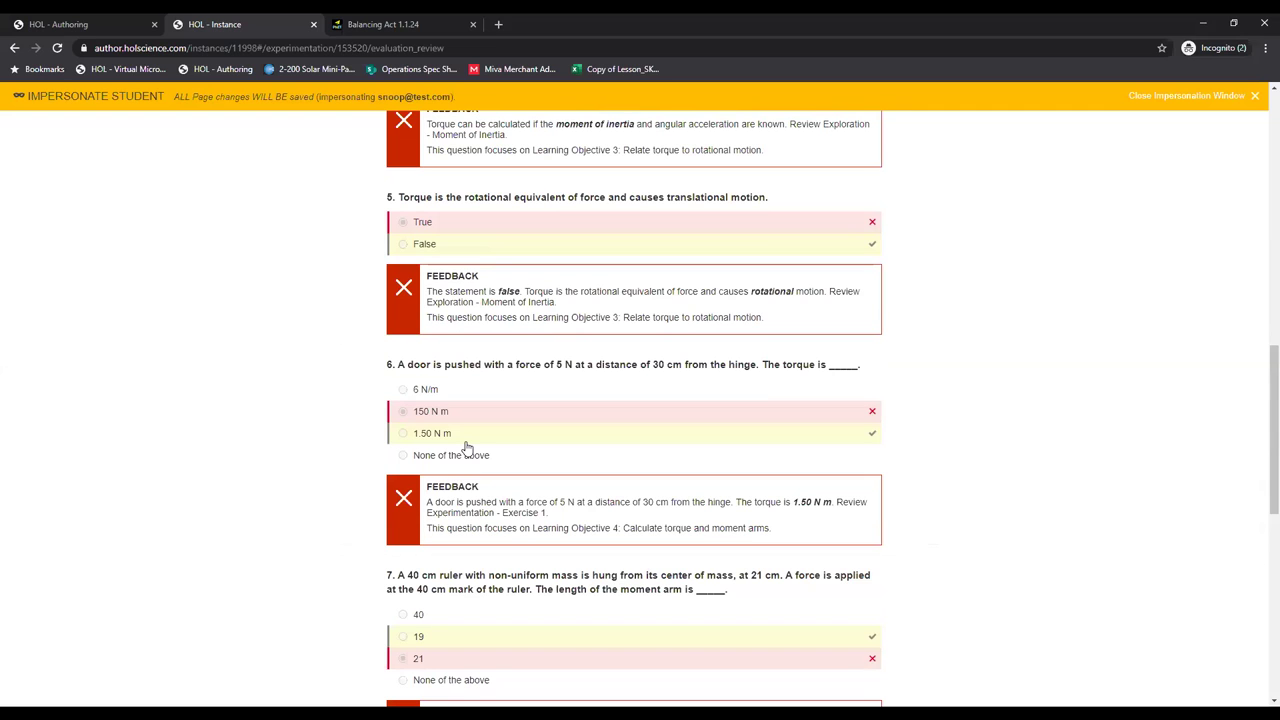
scroll(466, 445, "down", 7)
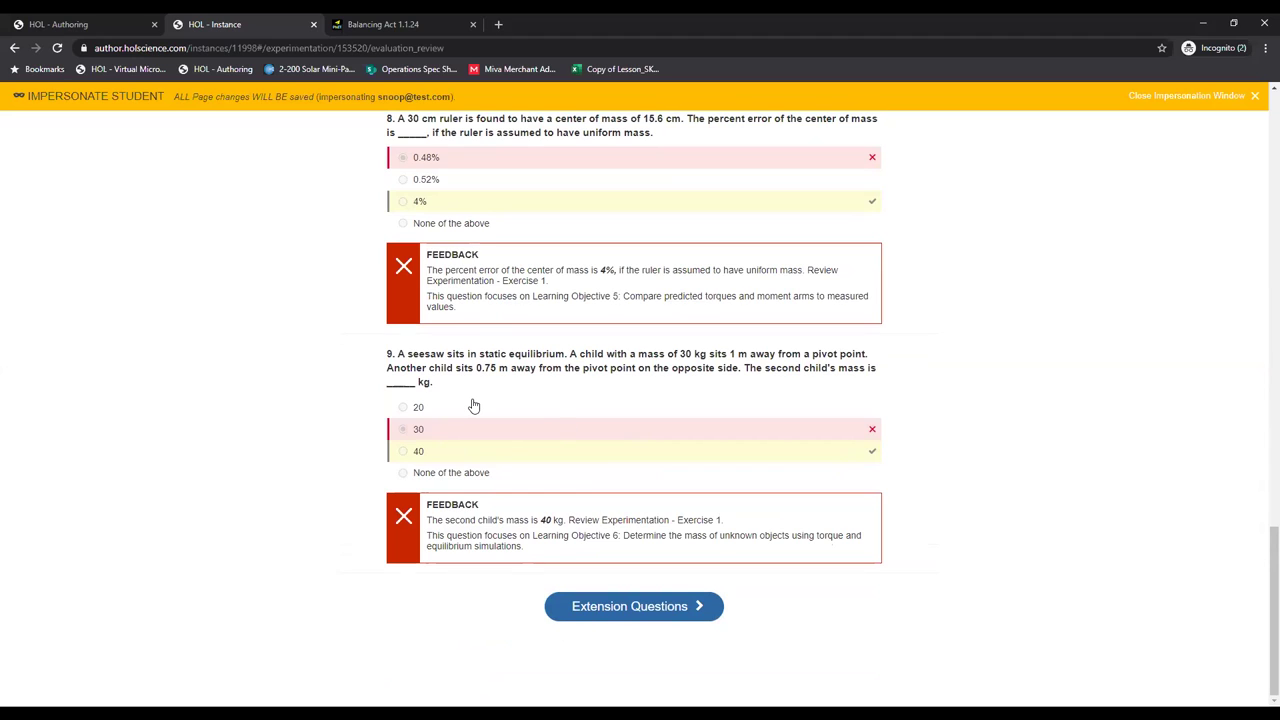
left_click(601, 614)
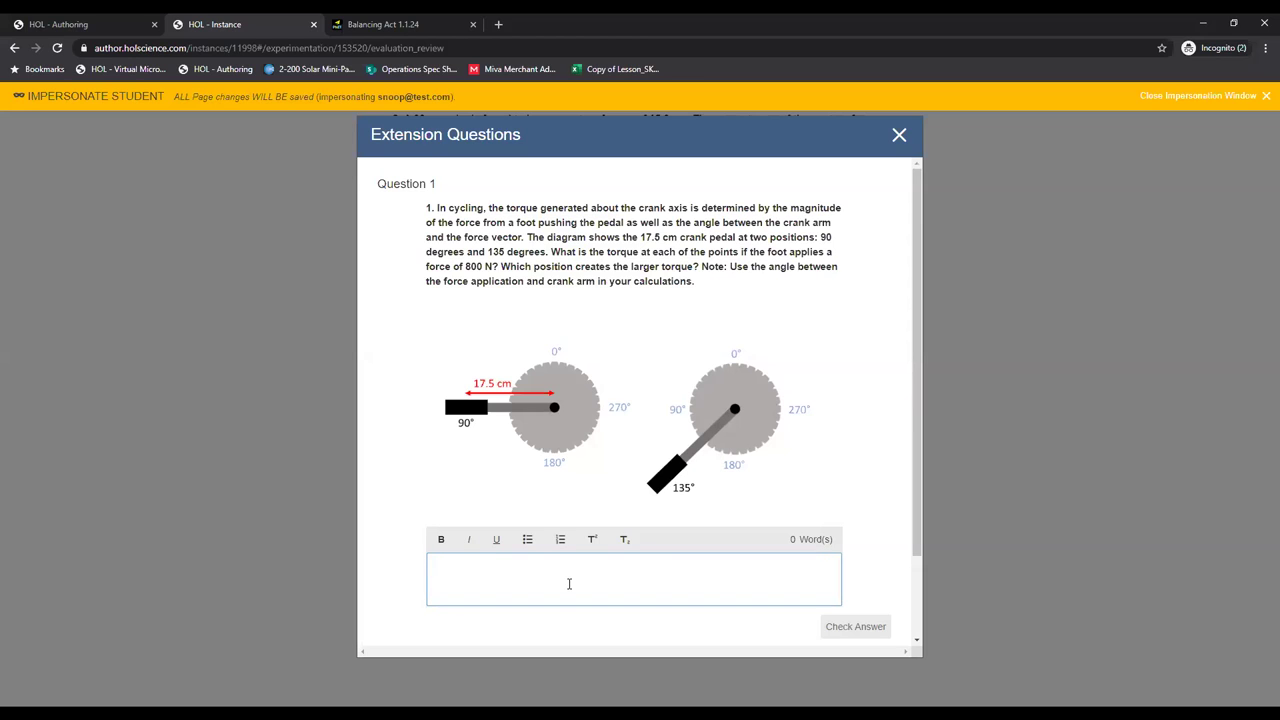
- Answer Extension Question 1 with "answer", check the response and read the expected answer
left_click(569, 584)
type("answer")
left_click(850, 630)
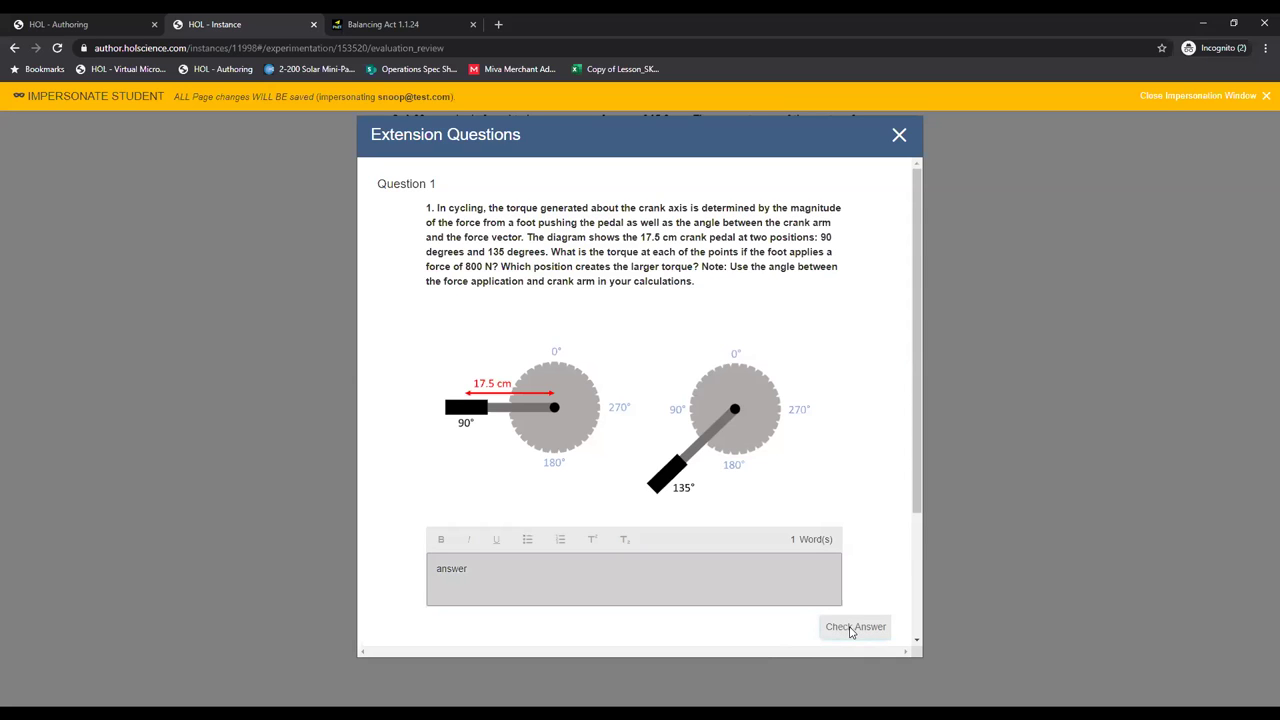
scroll(858, 573, "down", 1)
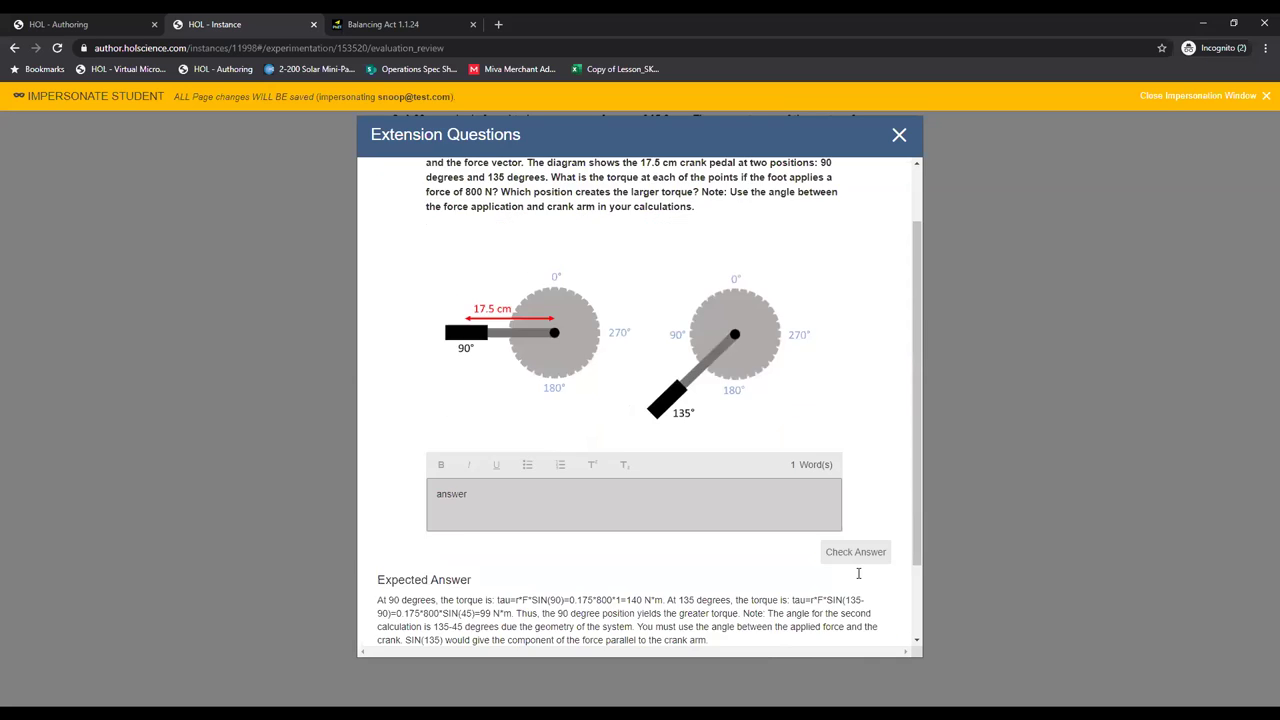
scroll(858, 573, "down", 1)
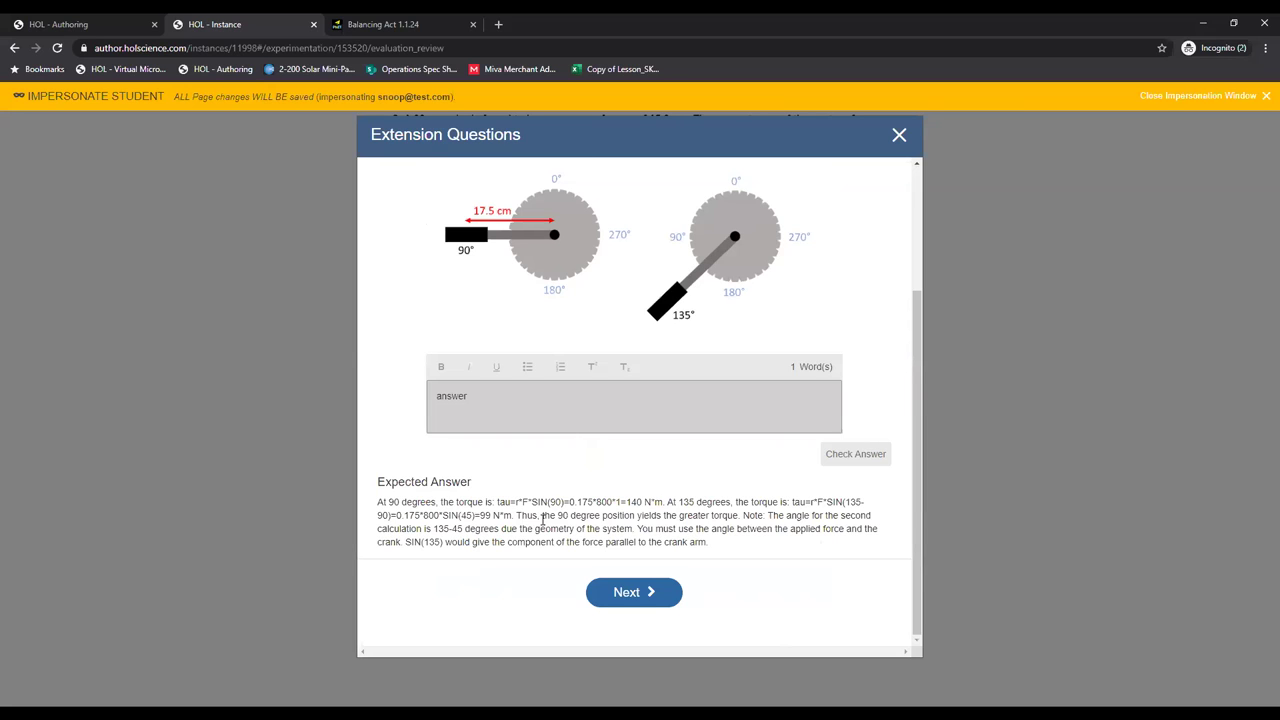
- Agree to the Examination Certification Form statement, submit it and look over the start of the Final Report
left_click(652, 594)
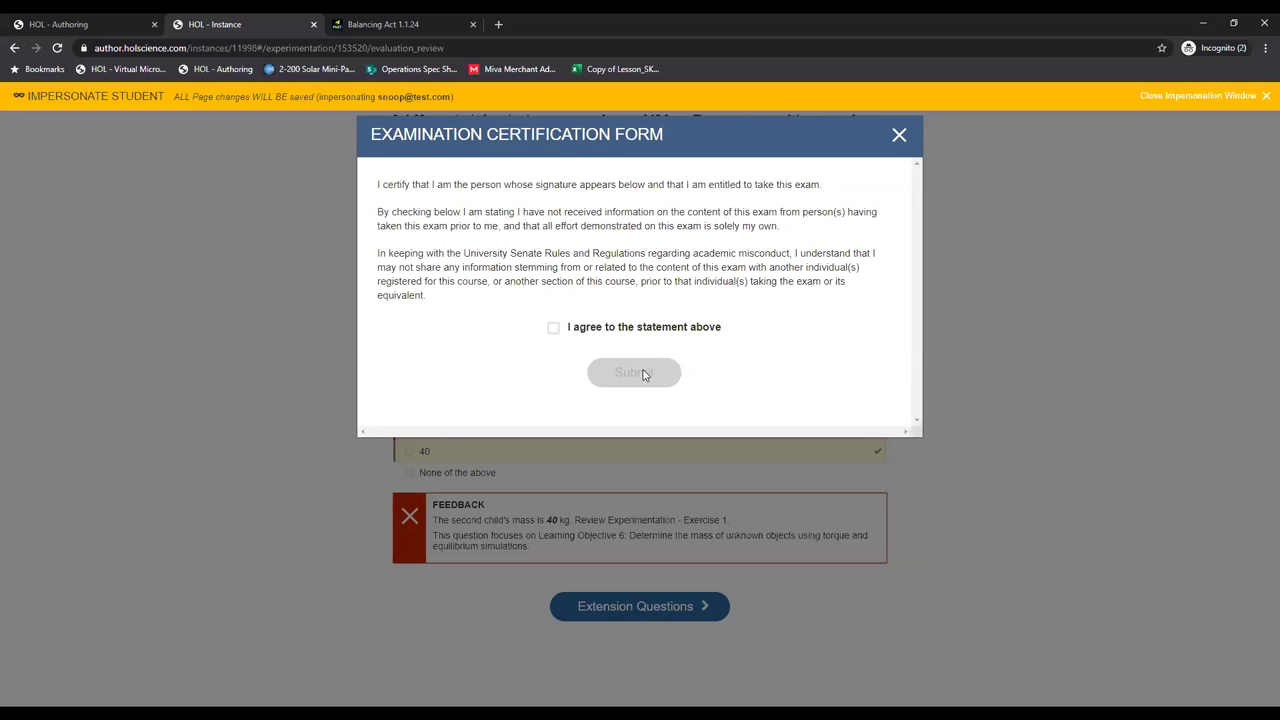
left_click(552, 332)
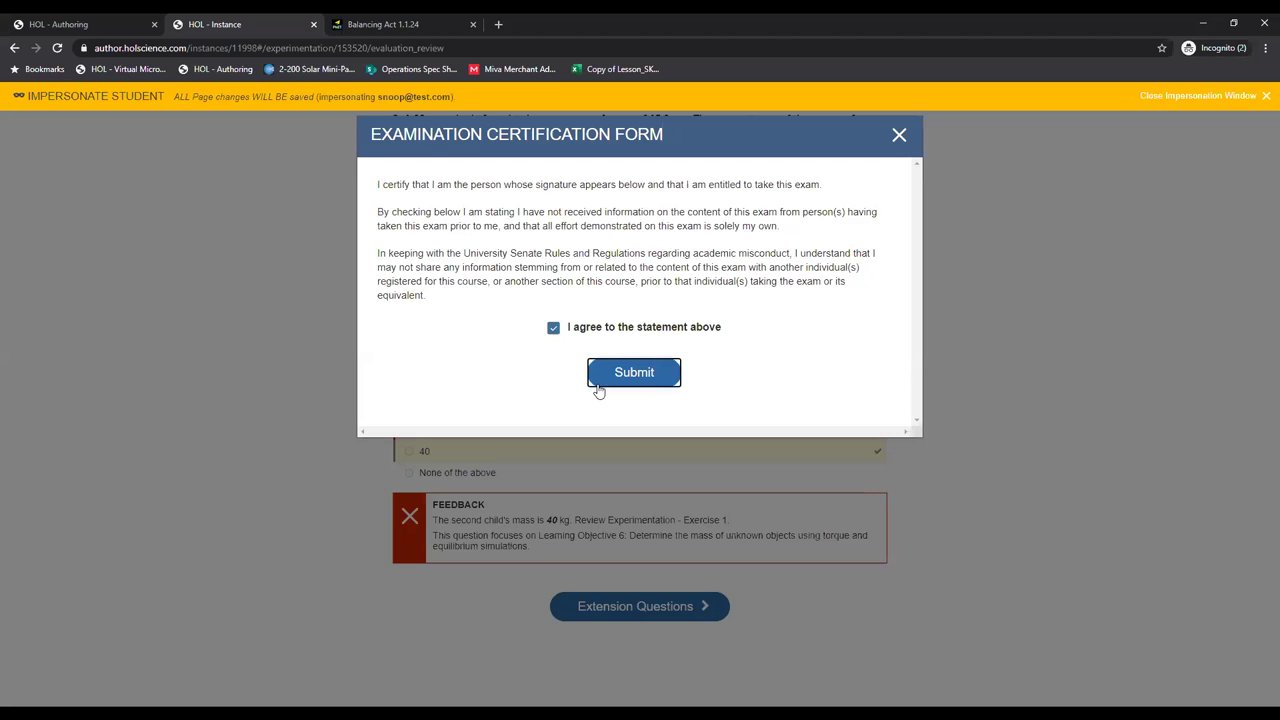
left_click(598, 388)
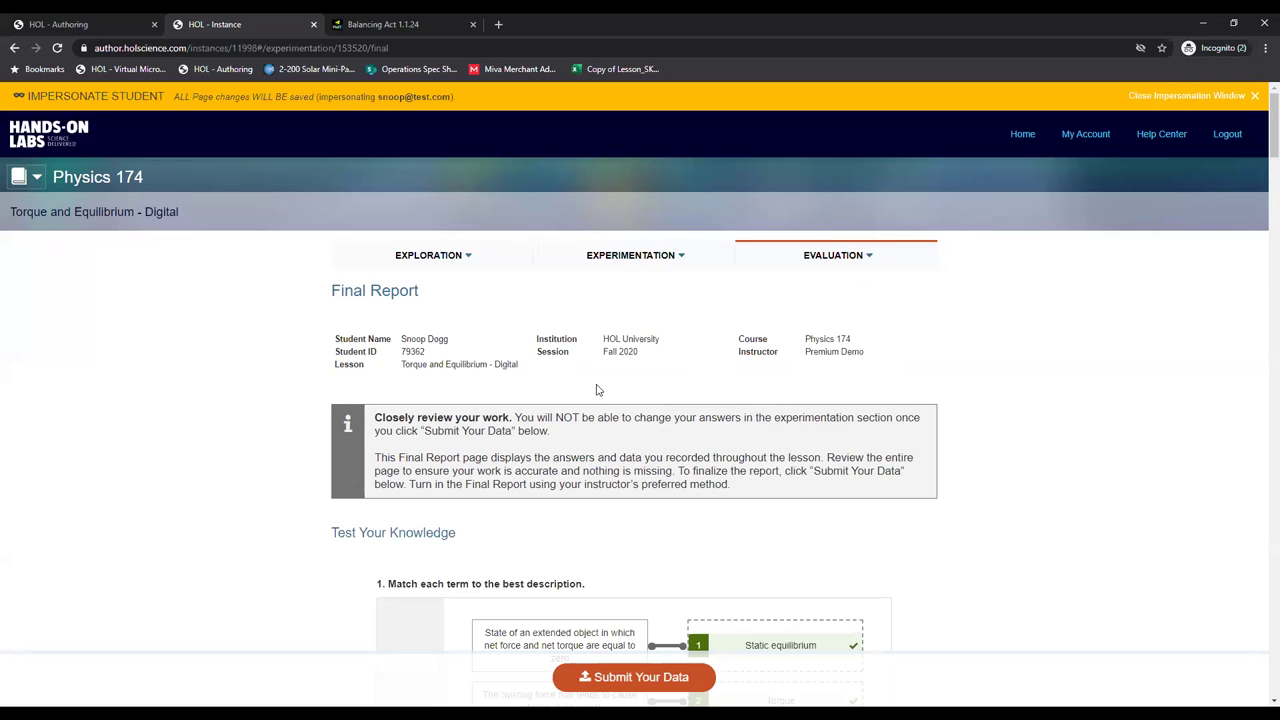
scroll(597, 390, "down", 1)
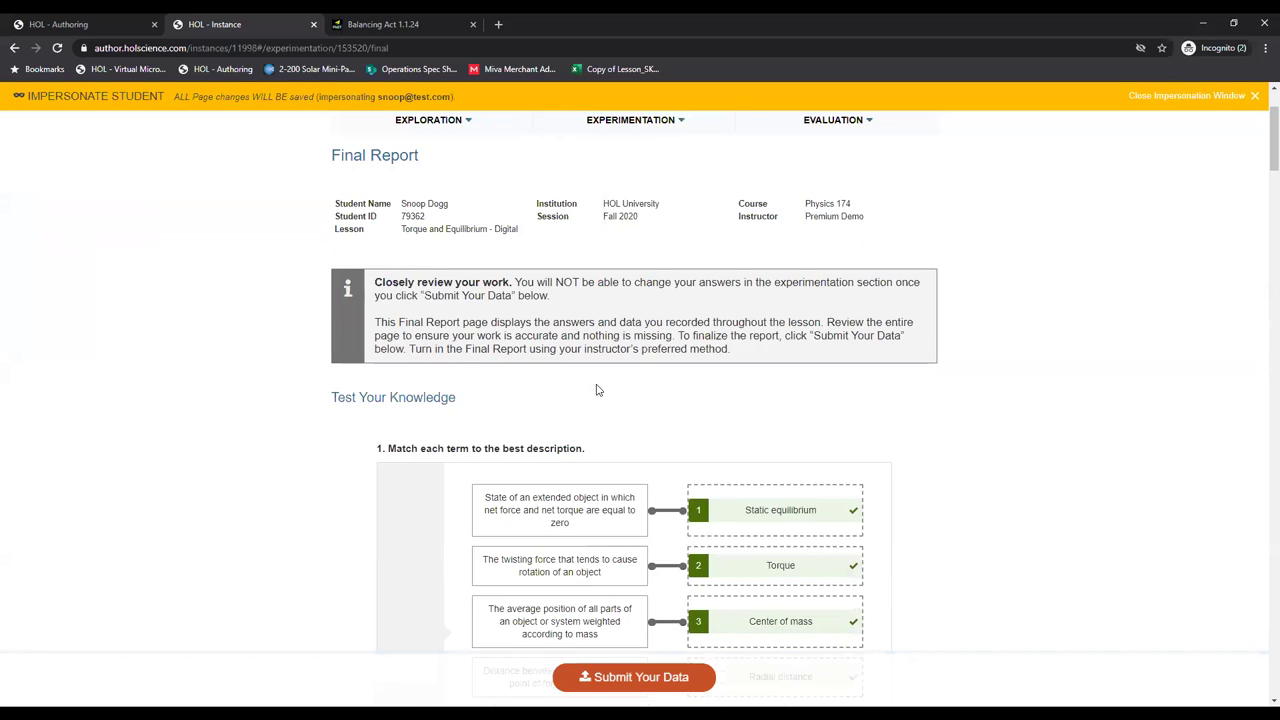
scroll(597, 390, "up", 1)
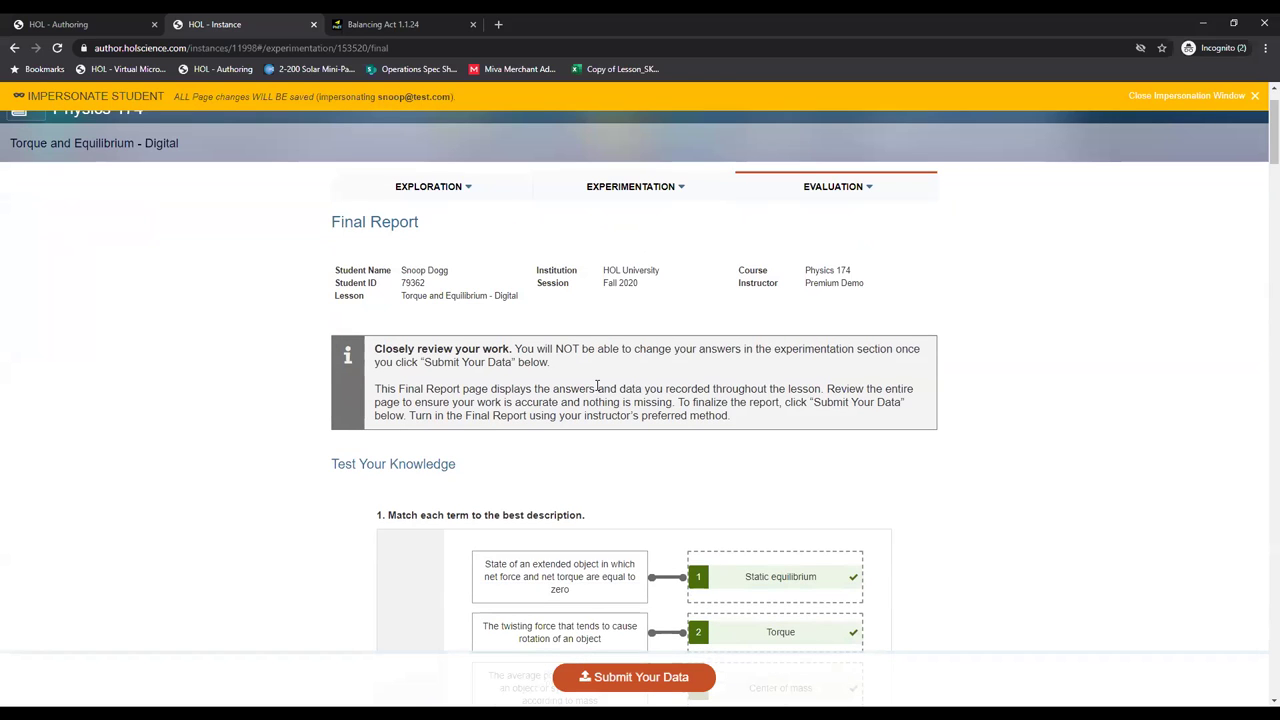
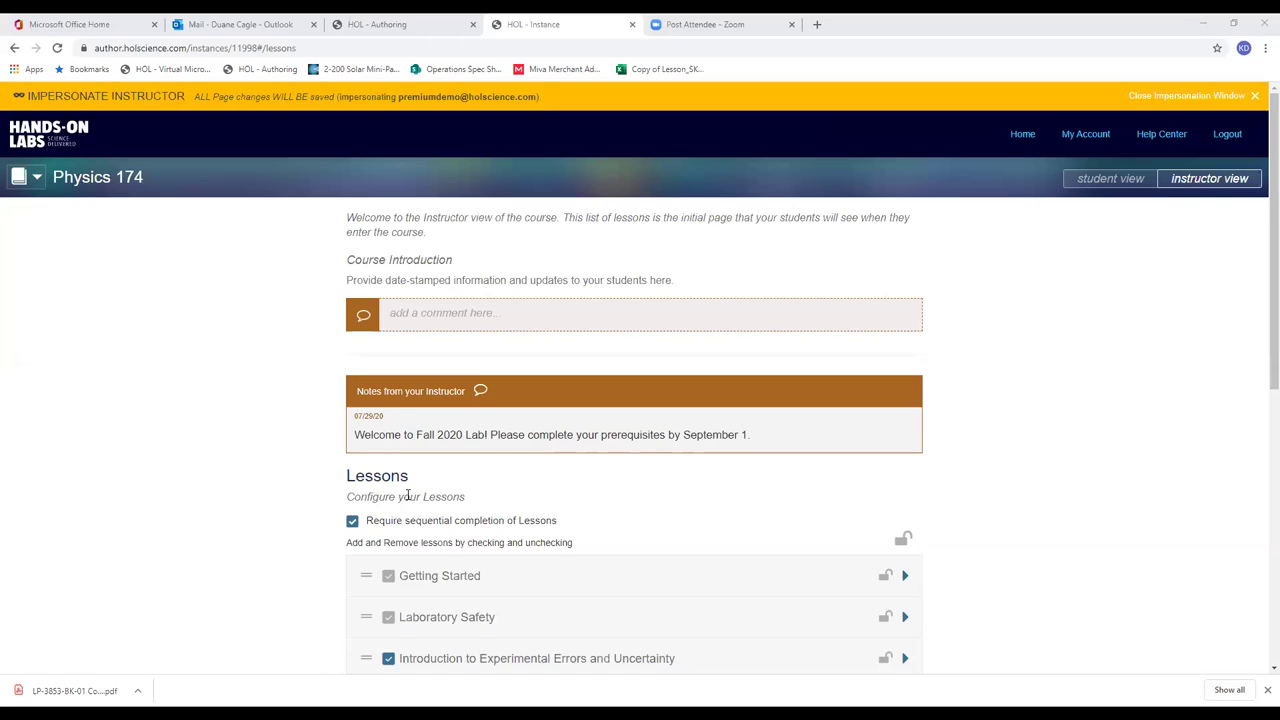
- In the Physics 174 instructor view, delete the existing instructor note and save a new Course Introduction comment reading "New notes"
scroll(408, 495, "down", 3)
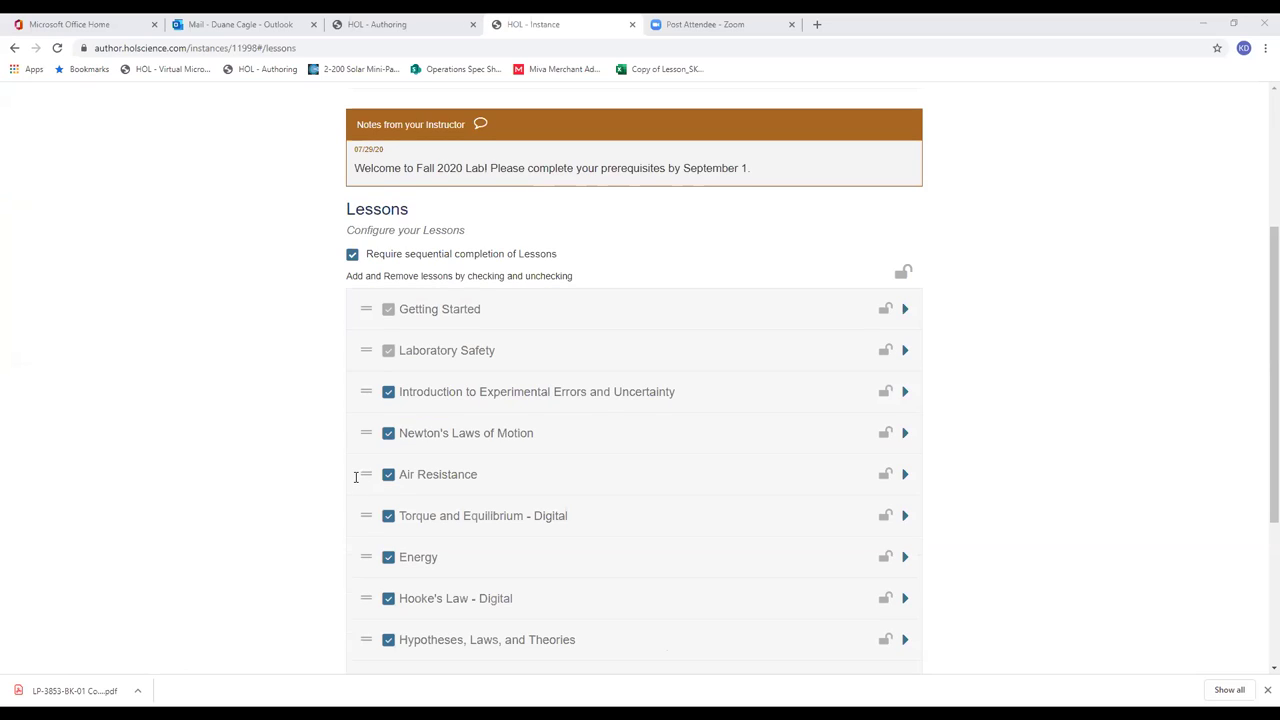
scroll(355, 477, "up", 2)
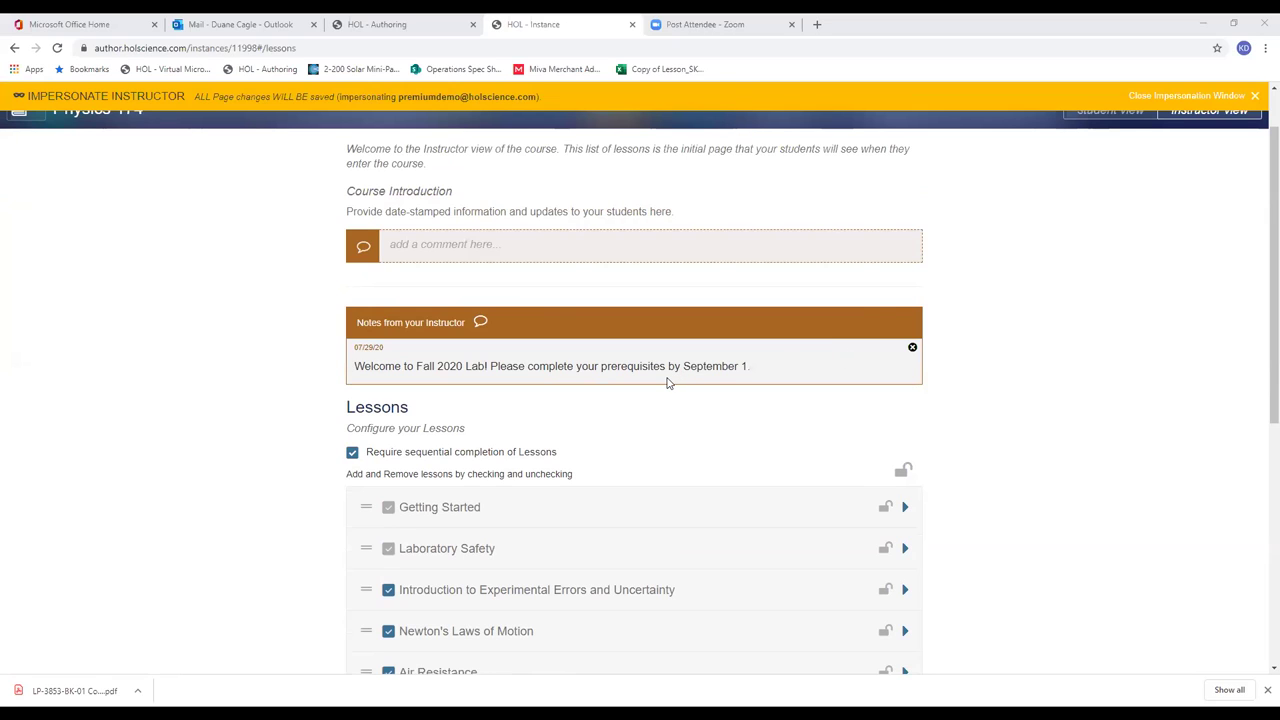
left_click(912, 352)
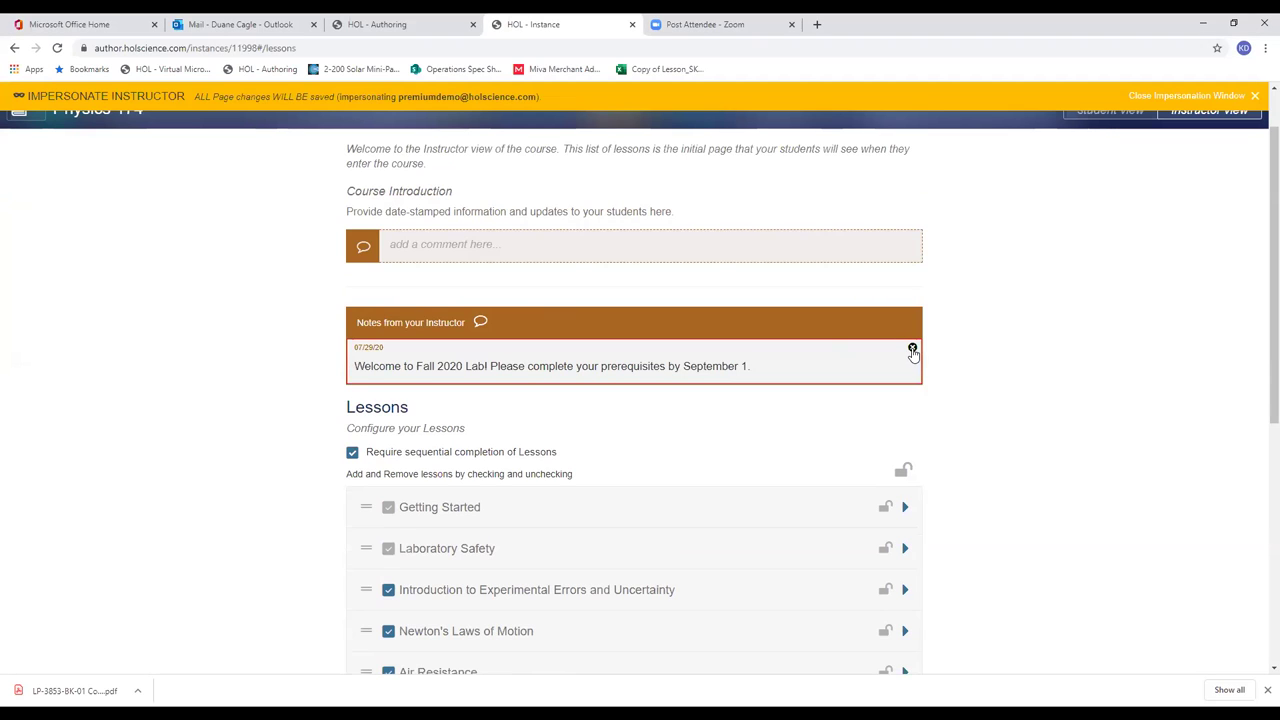
left_click(432, 250)
type("N")
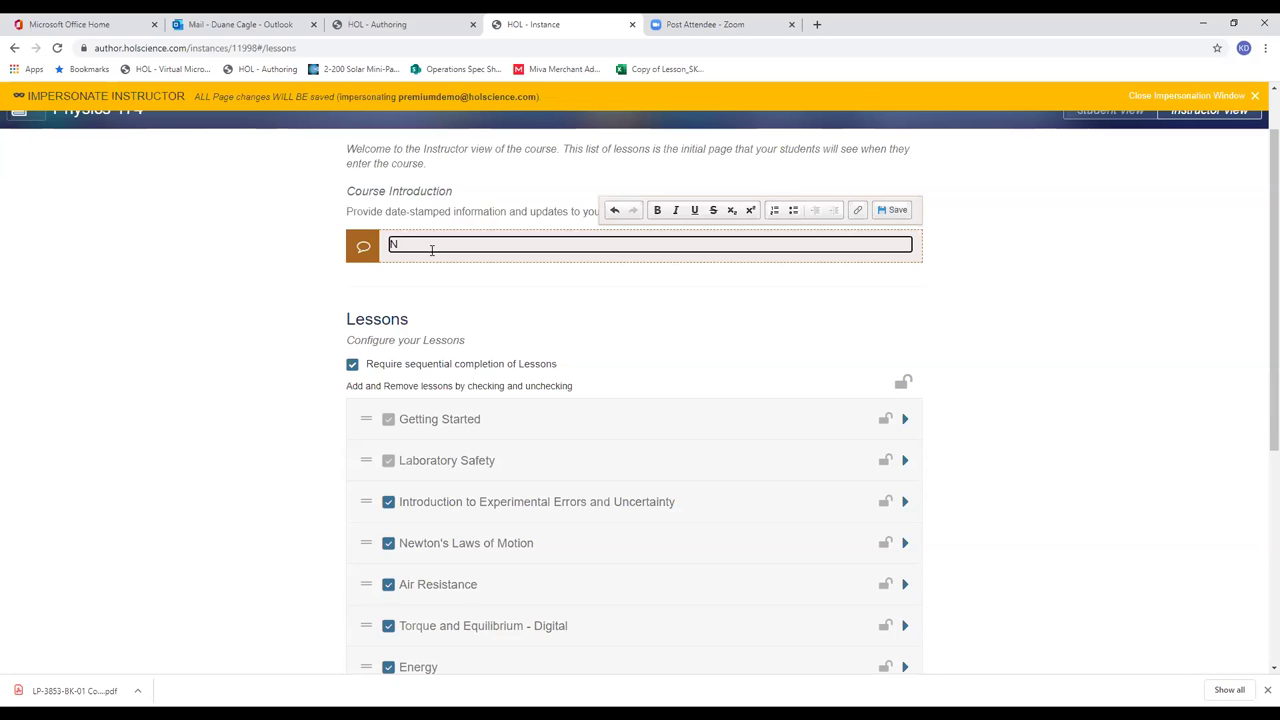
type("ew notes")
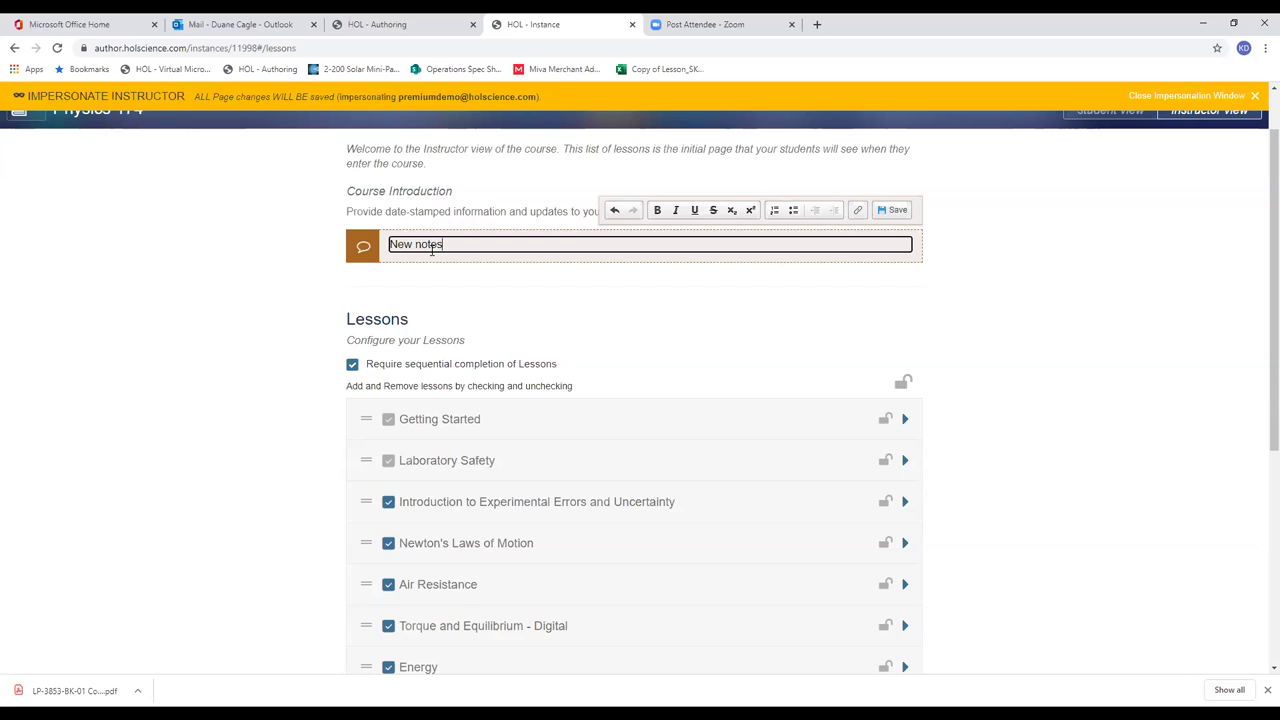
left_click(882, 212)
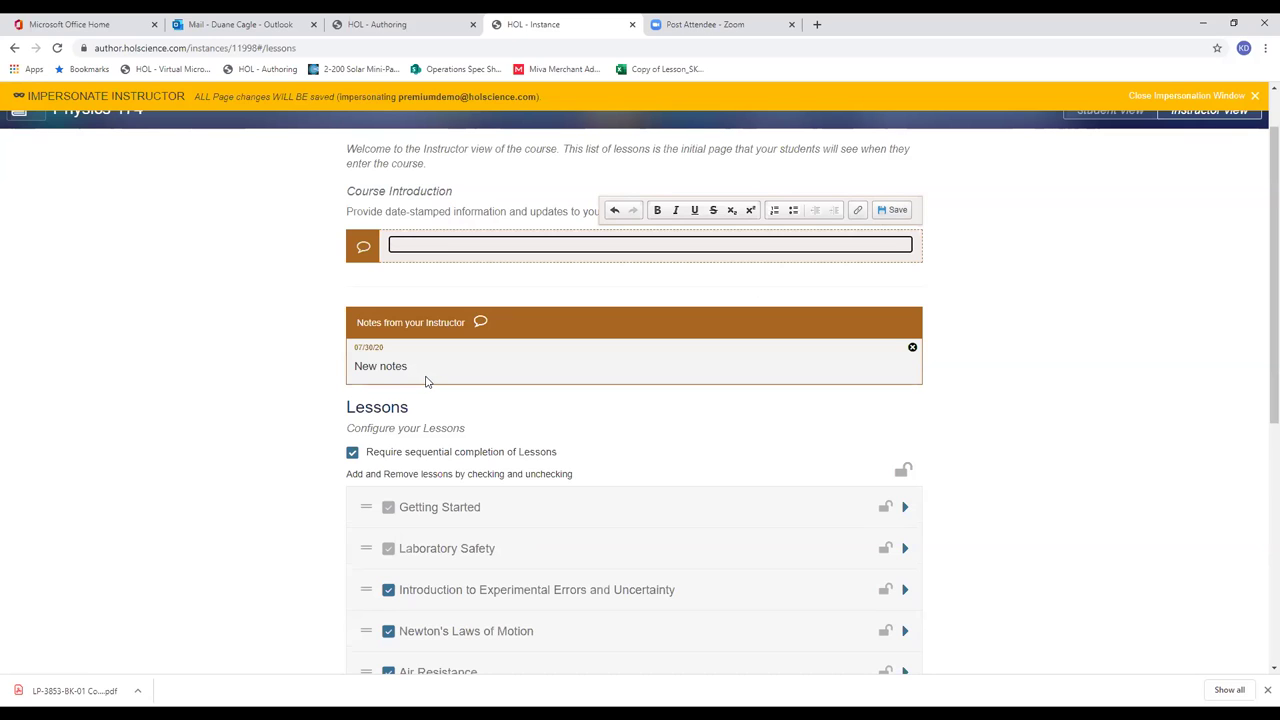
- Expand the Hooke's Law - Digital lesson in the lesson list to view its sections
scroll(424, 381, "down", 1)
scroll(425, 381, "down", 2)
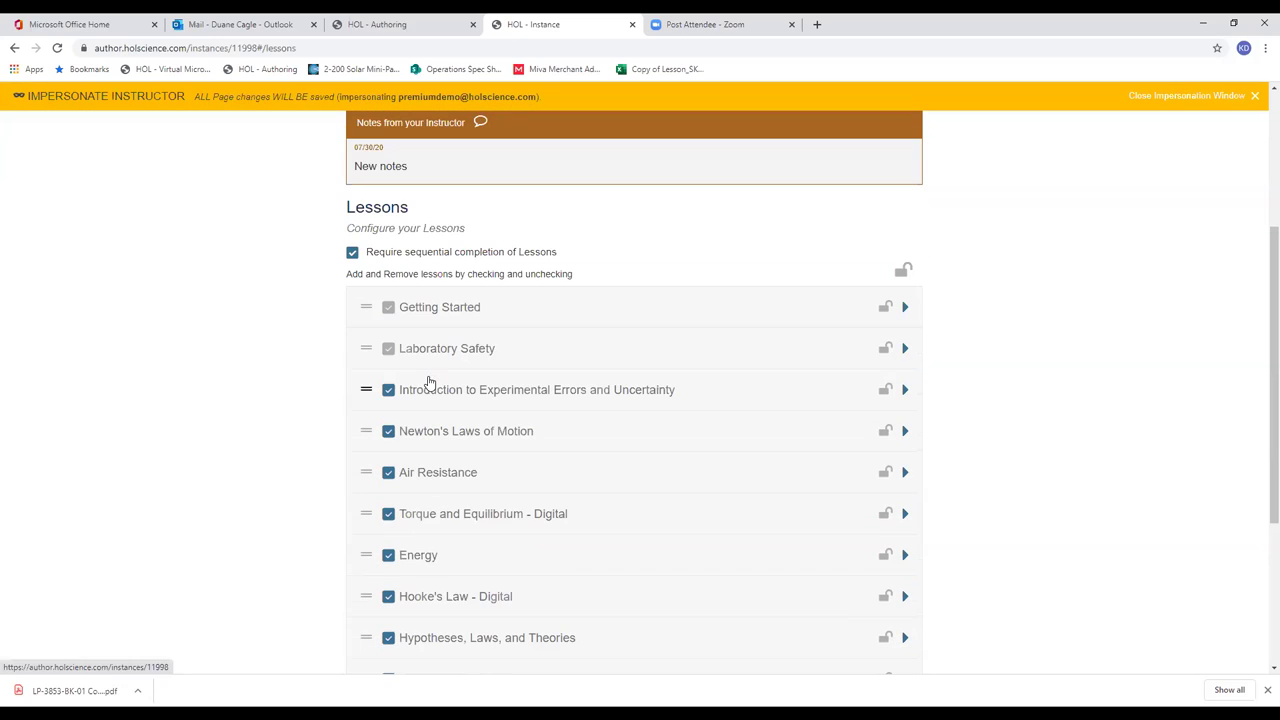
scroll(428, 382, "down", 2)
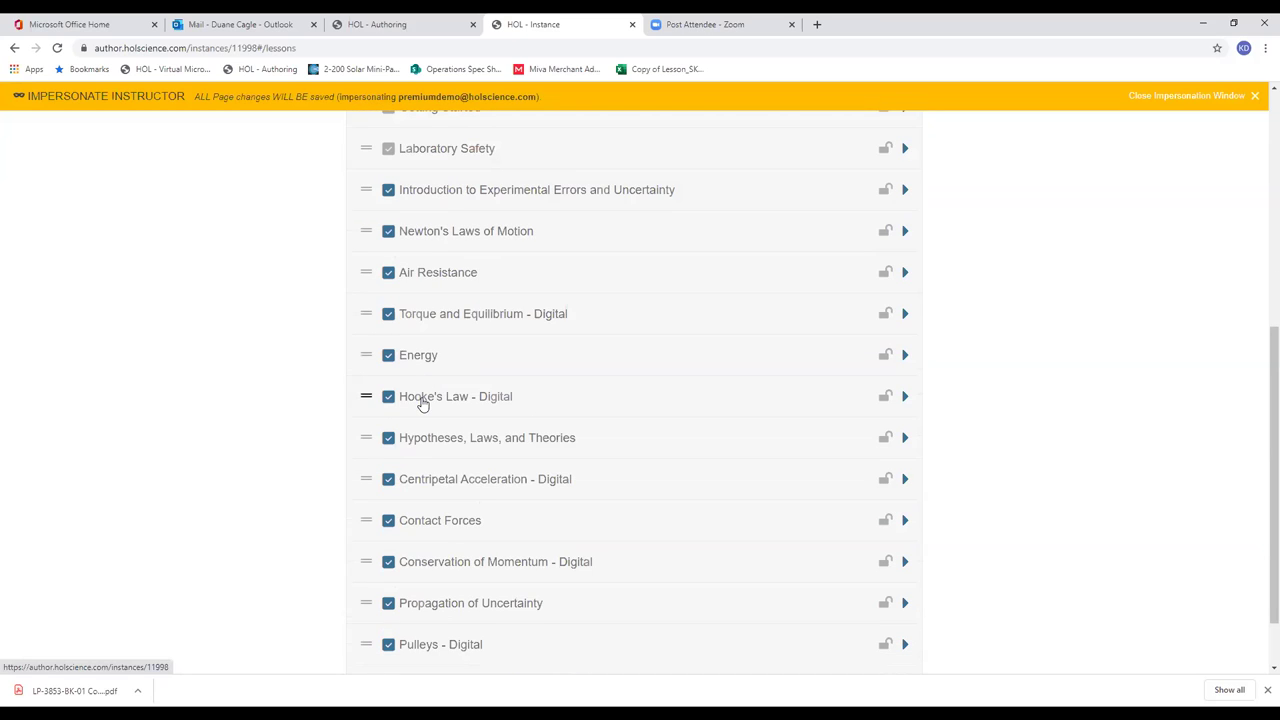
left_click(423, 398)
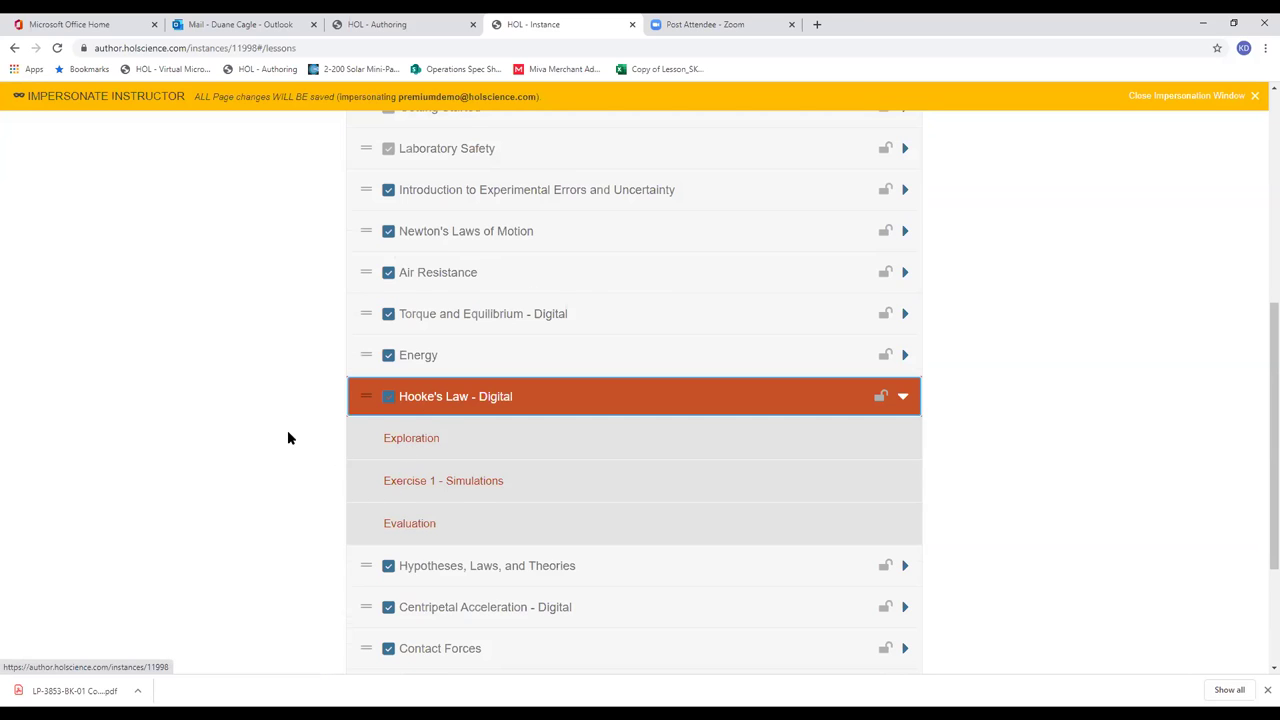
scroll(287, 430, "up", 2)
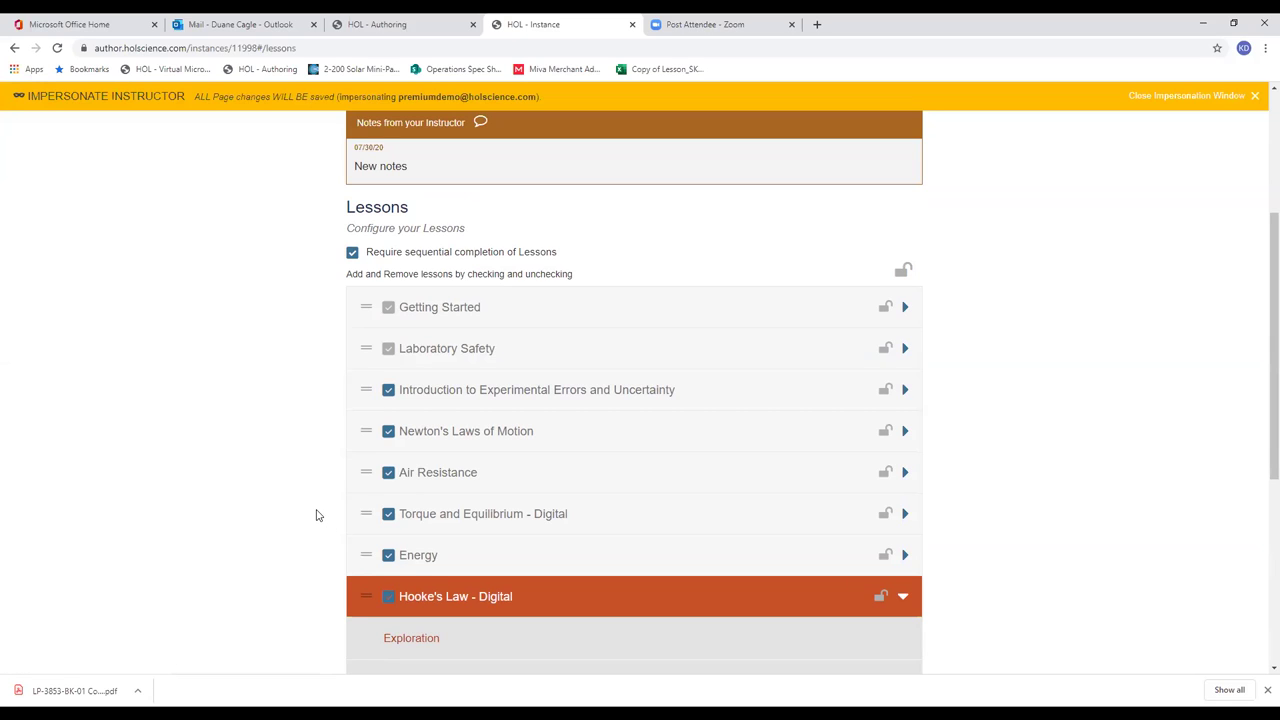
- Expand the Torque and Equilibrium - Digital lesson and open its Exploration overview
left_click(448, 522)
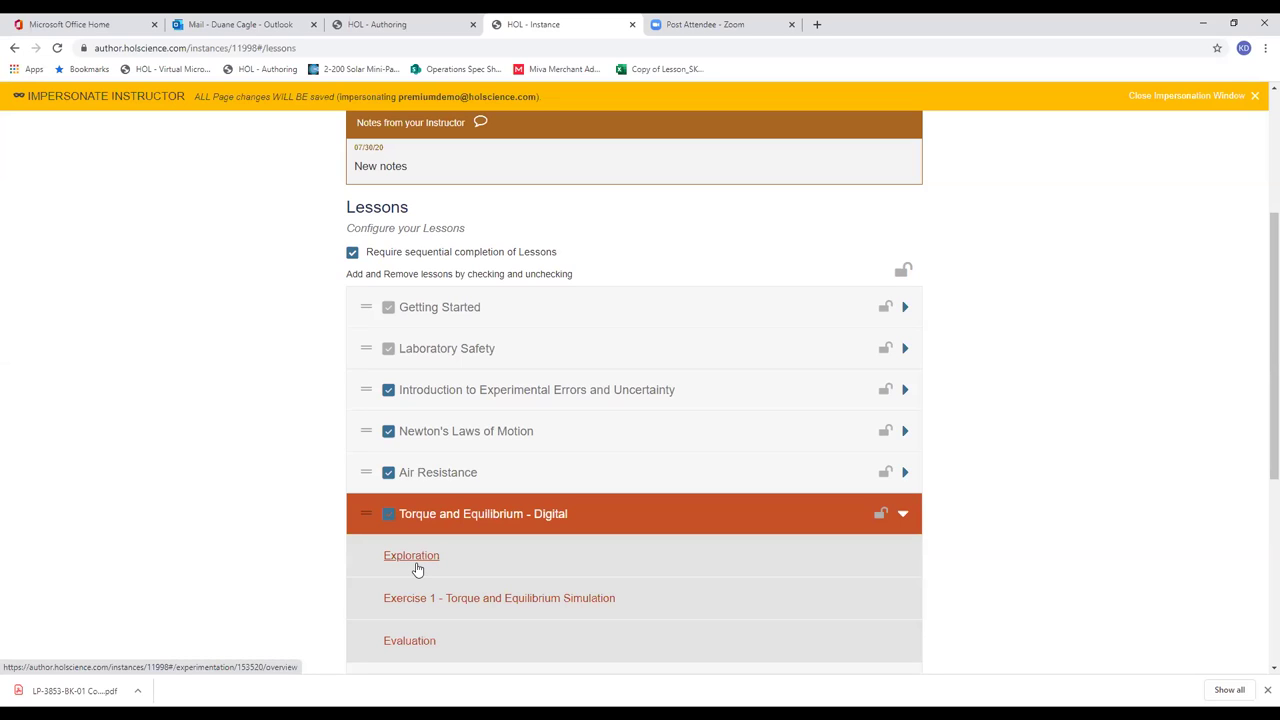
left_click(415, 560)
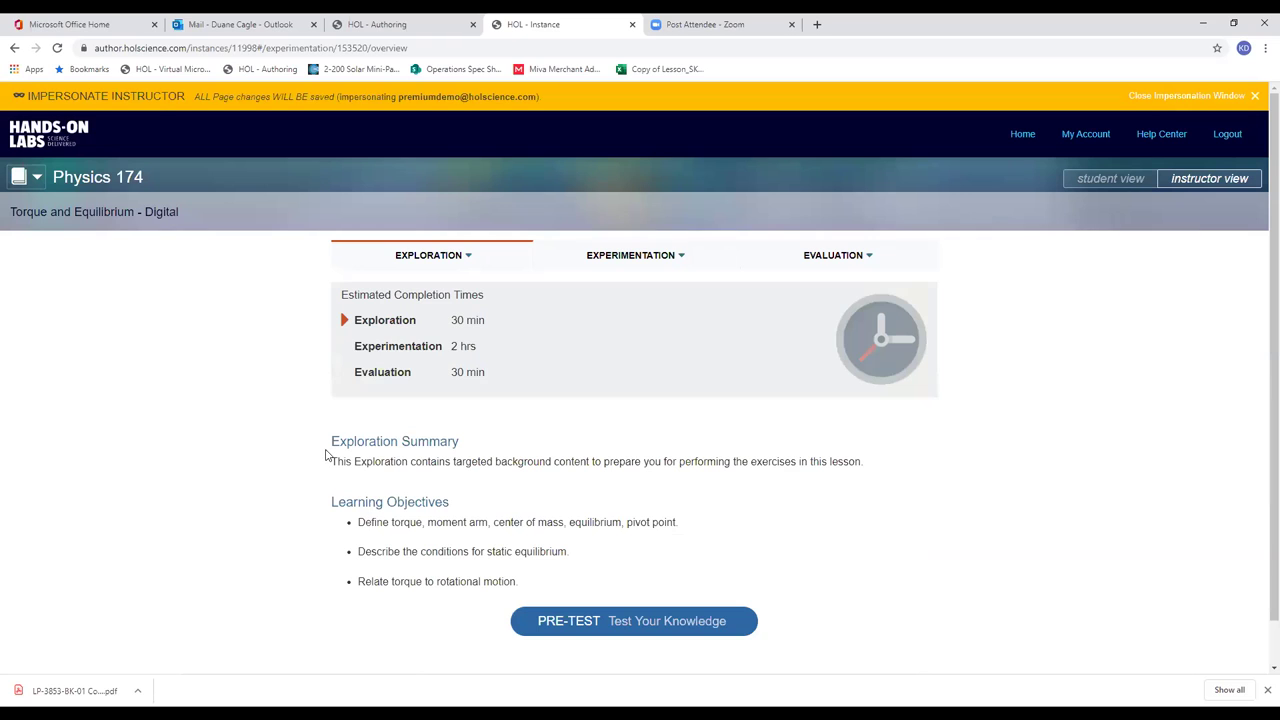
scroll(325, 455, "down", 1)
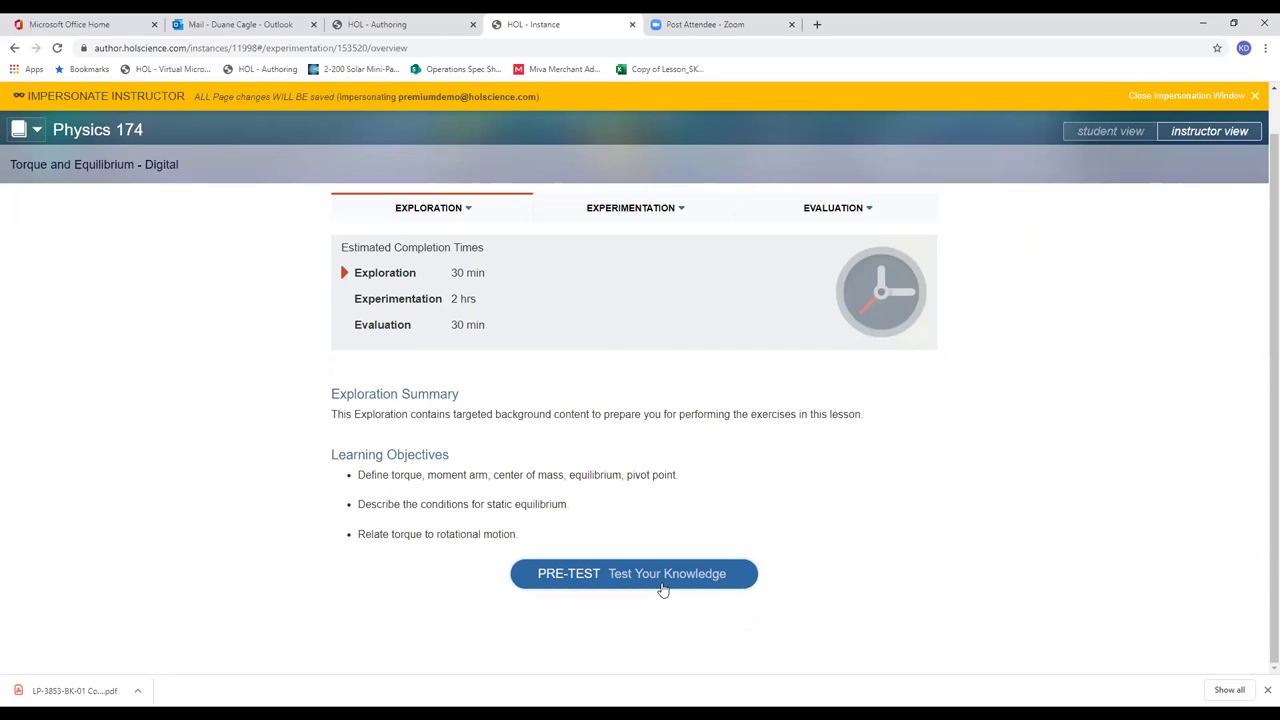
- Open the Torque page of the lesson's Exploration section
left_click(431, 220)
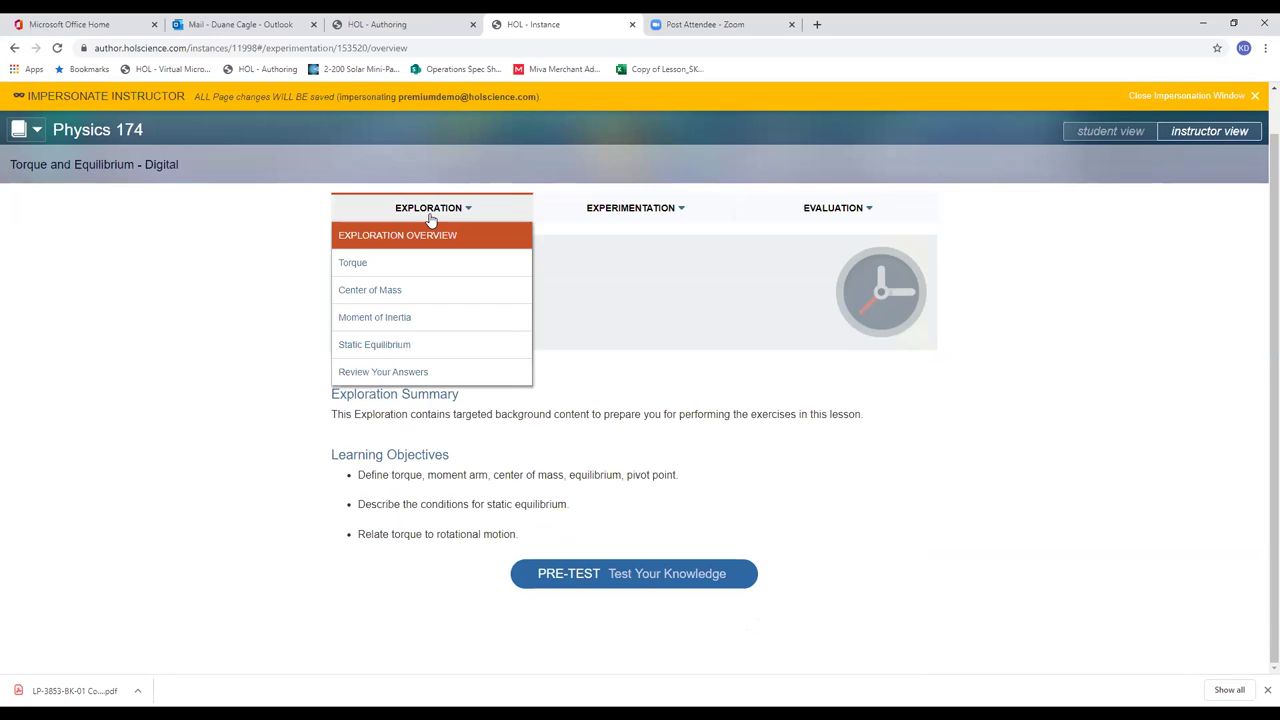
left_click(363, 268)
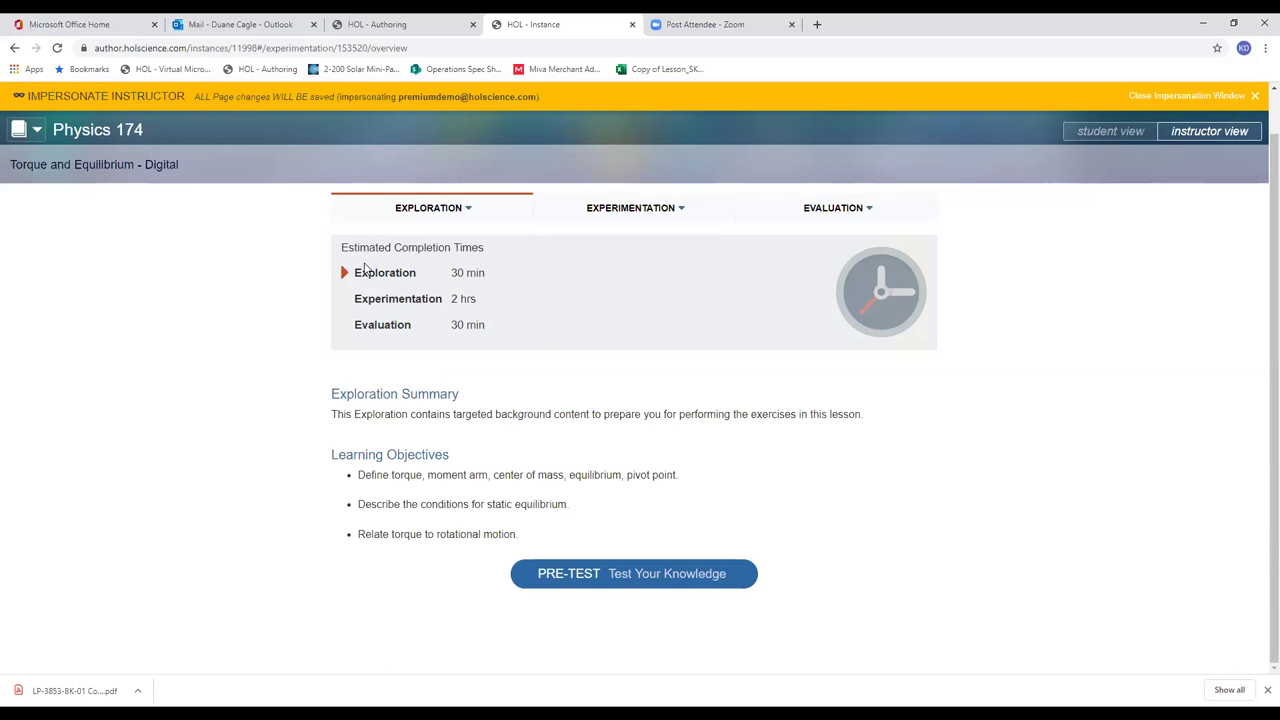
left_click(352, 270)
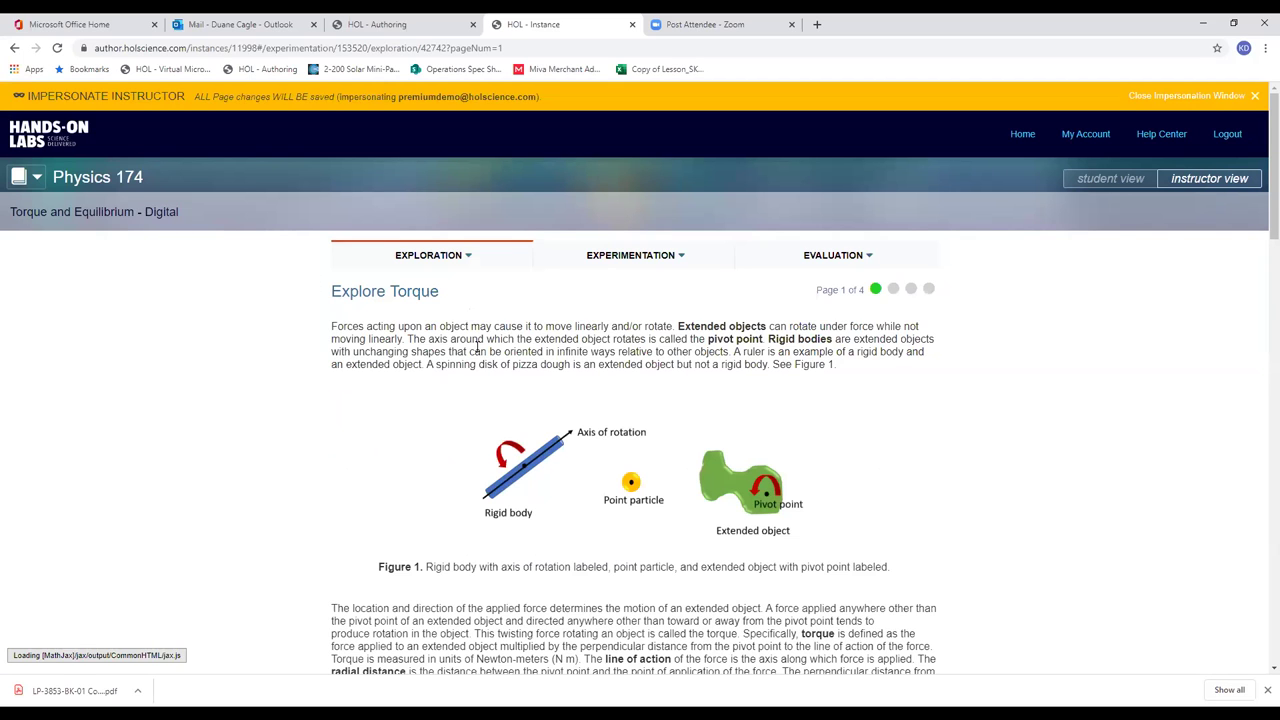
- Add a text comment reading "type in text" directly below the Figure 2 caption on the Explore Torque page
scroll(491, 455, "down", 2)
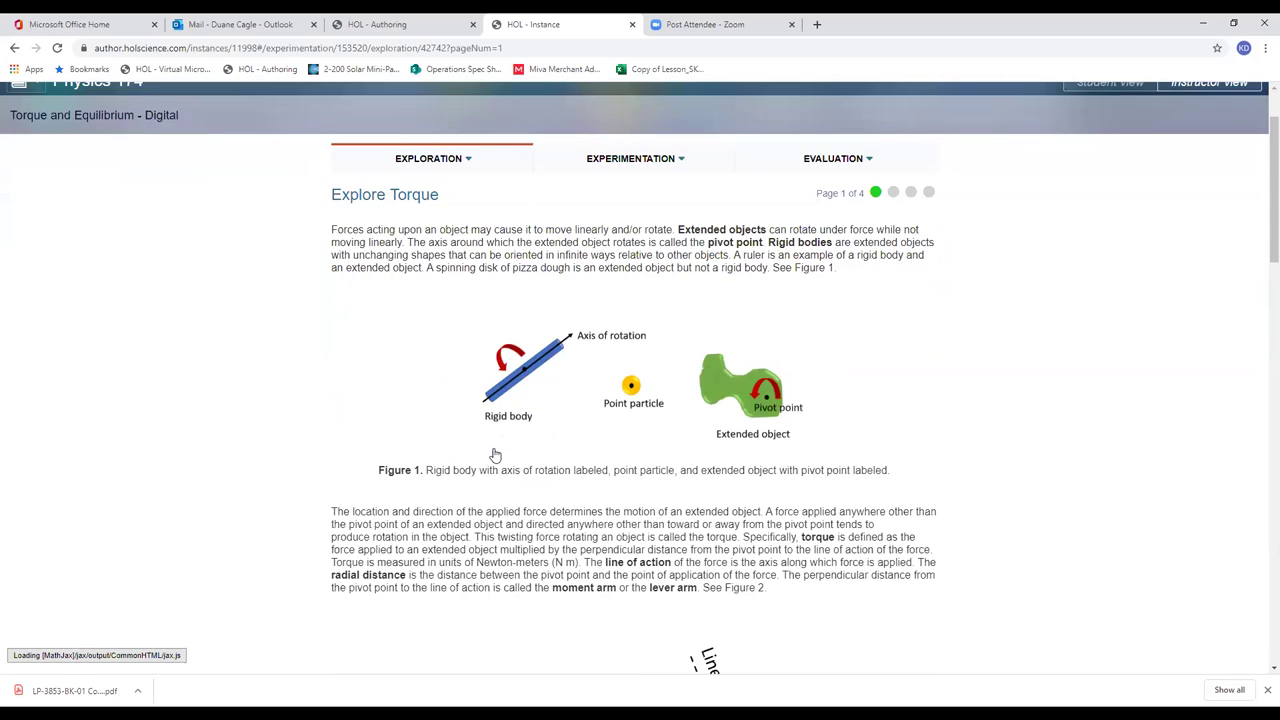
scroll(495, 440, "up", 2)
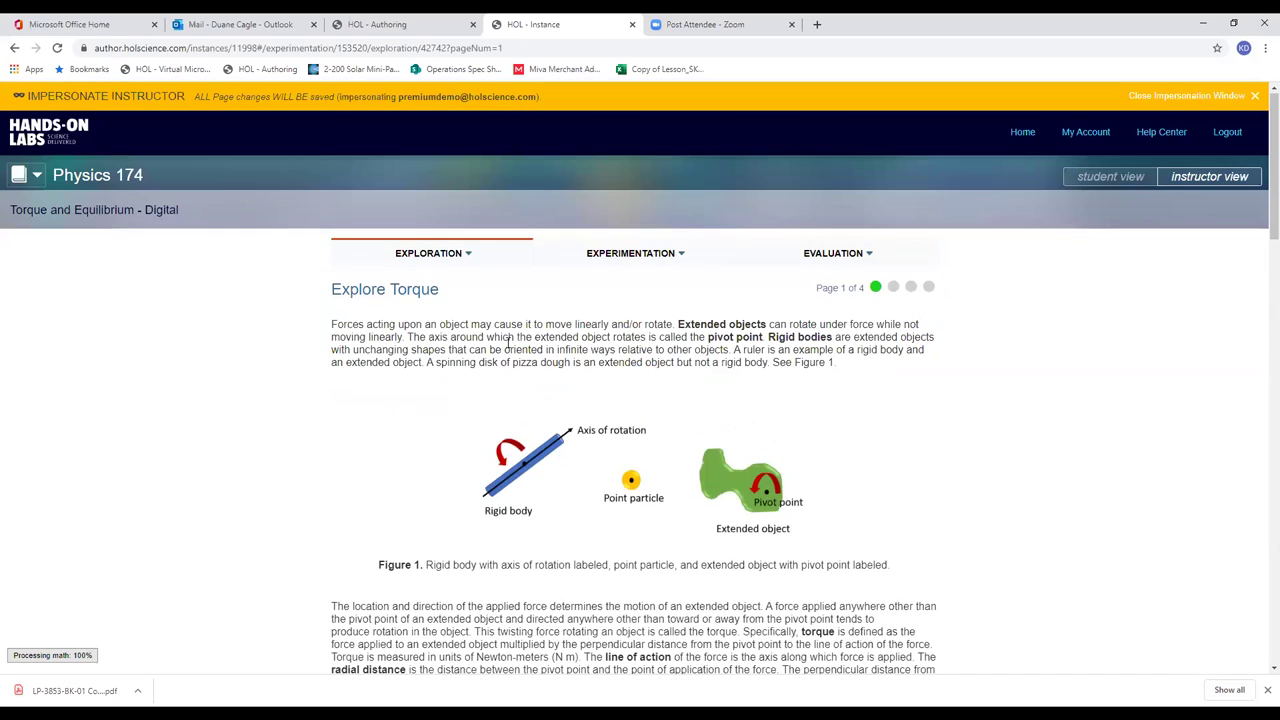
scroll(510, 420, "down", 3)
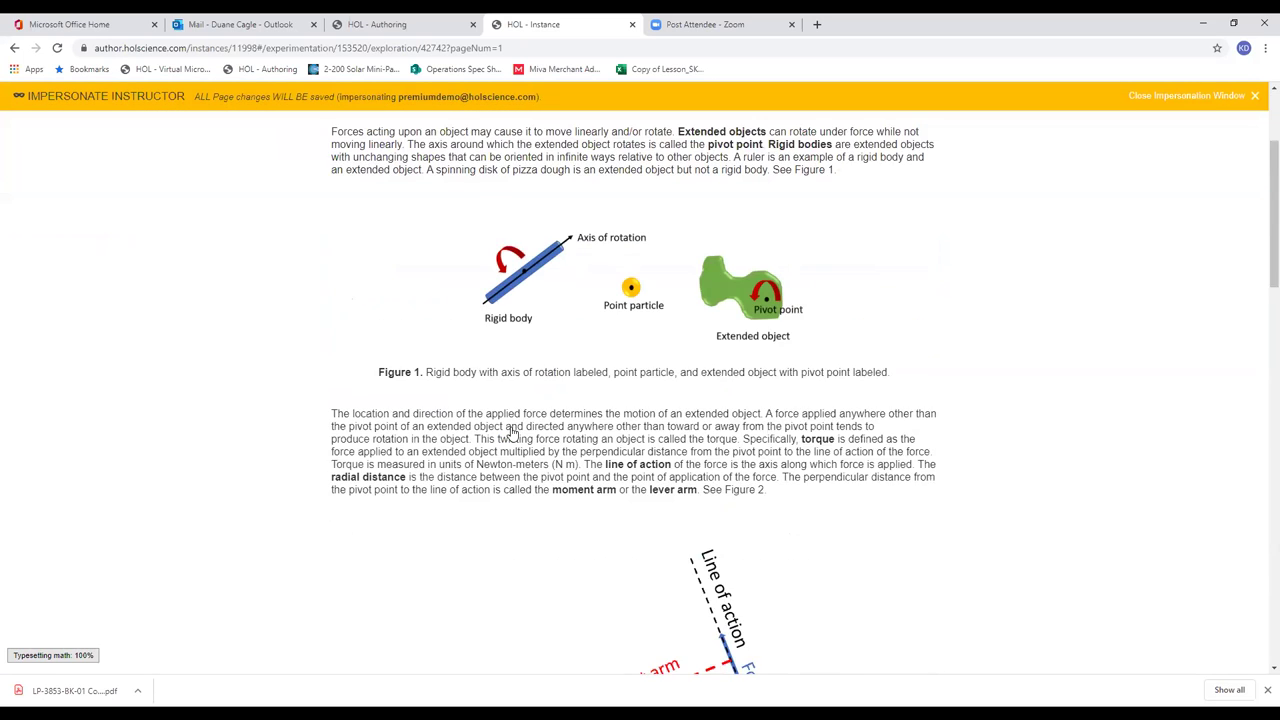
scroll(513, 426, "down", 2)
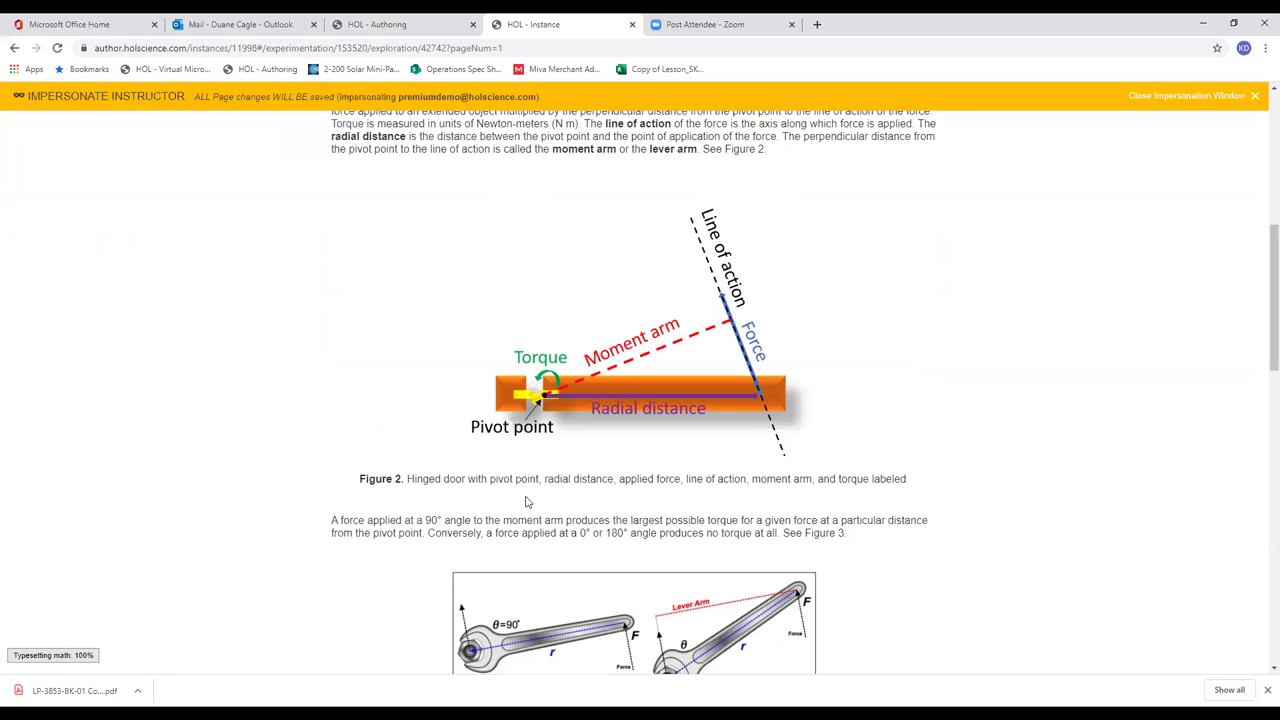
scroll(522, 496, "down", 1)
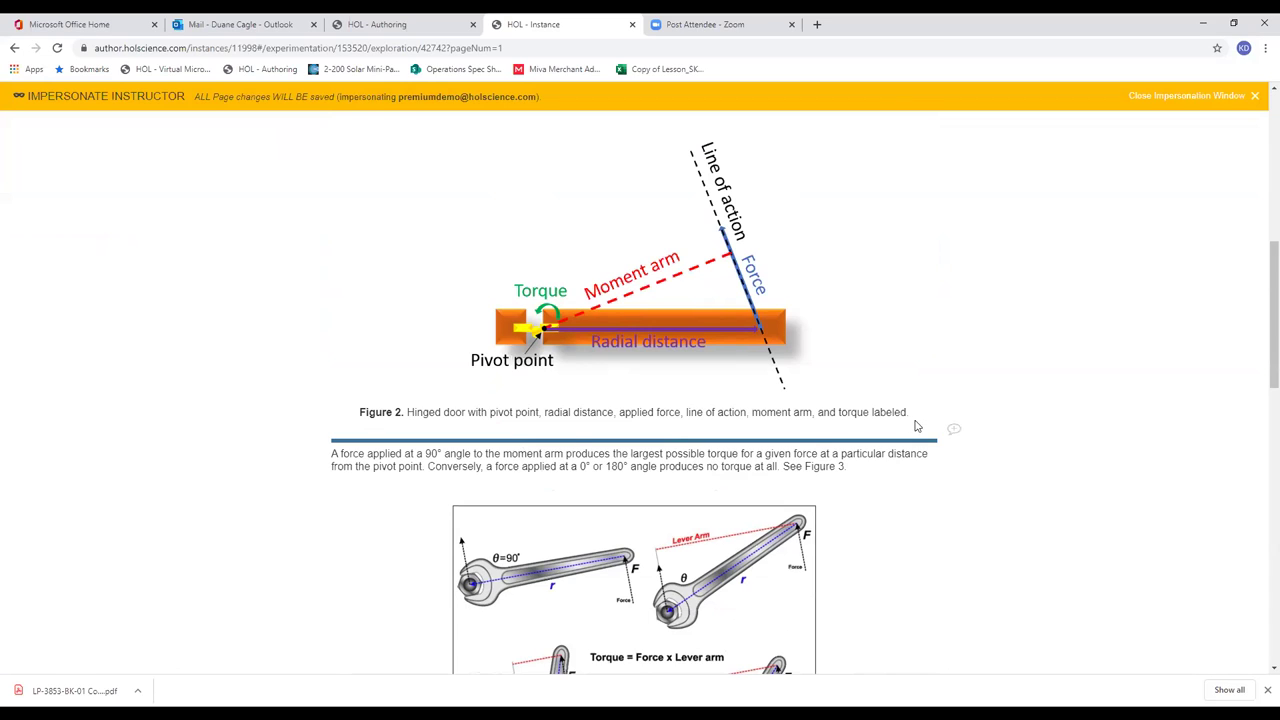
left_click(954, 433)
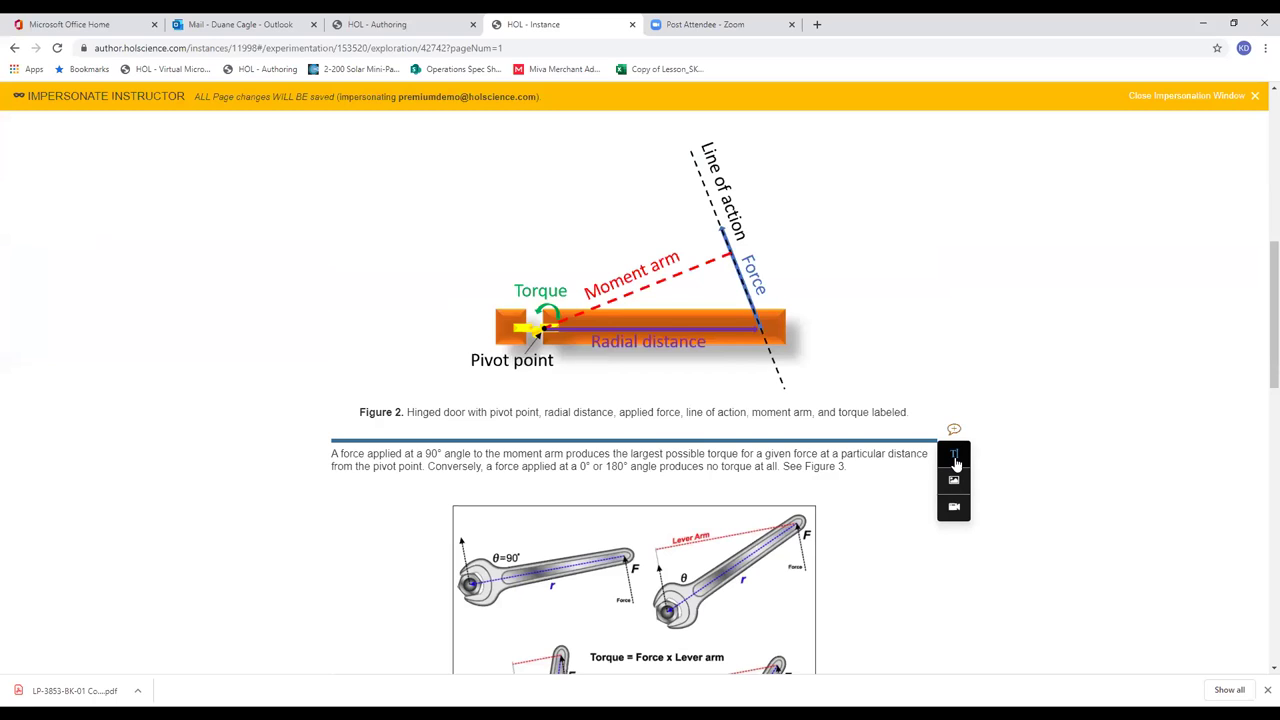
left_click(955, 460)
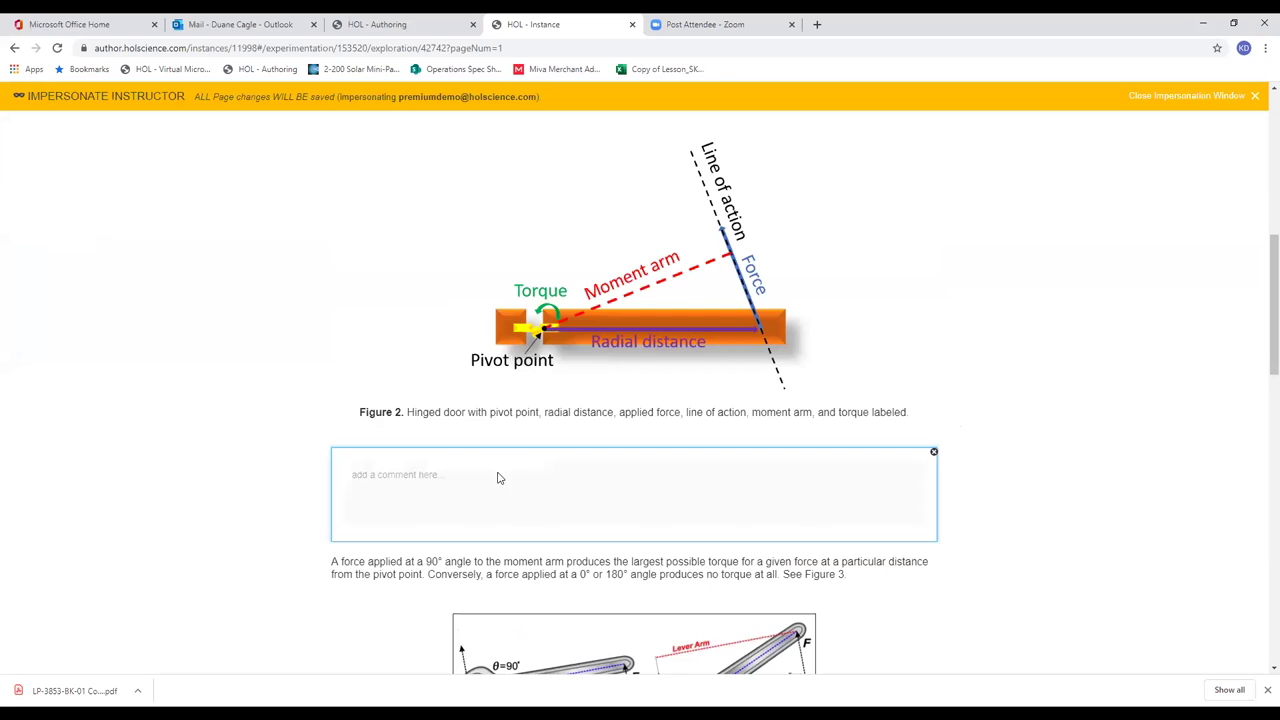
left_click(498, 475)
type("type in text")
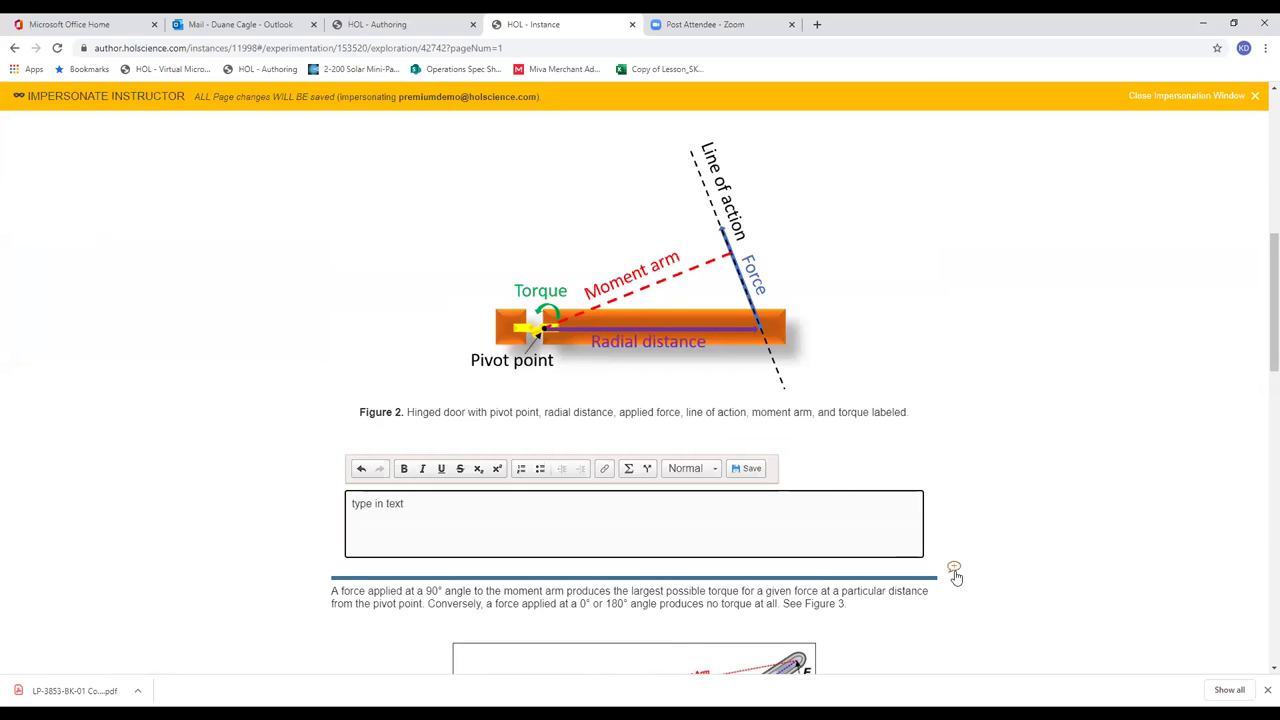
- Insert an image upload block below the "type in text" comment and view its caption, ALT text and copyright fields
left_click(954, 568)
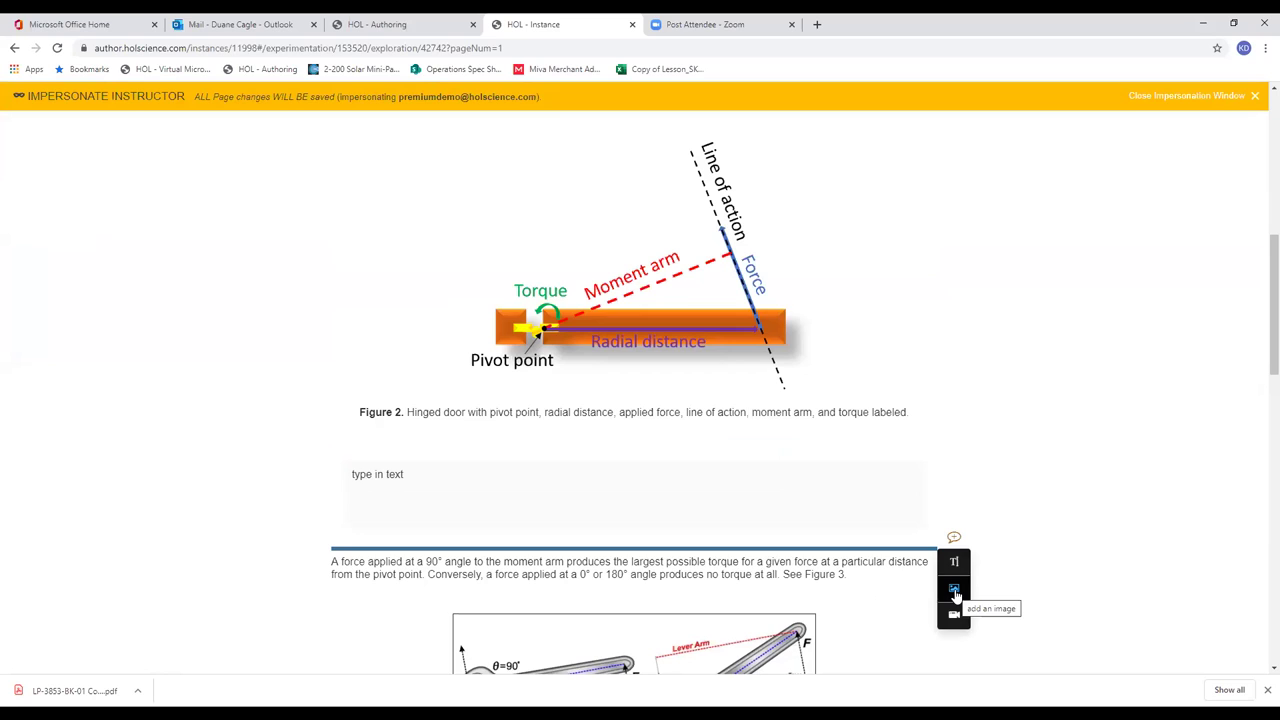
left_click(955, 592)
scroll(716, 507, "down", 2)
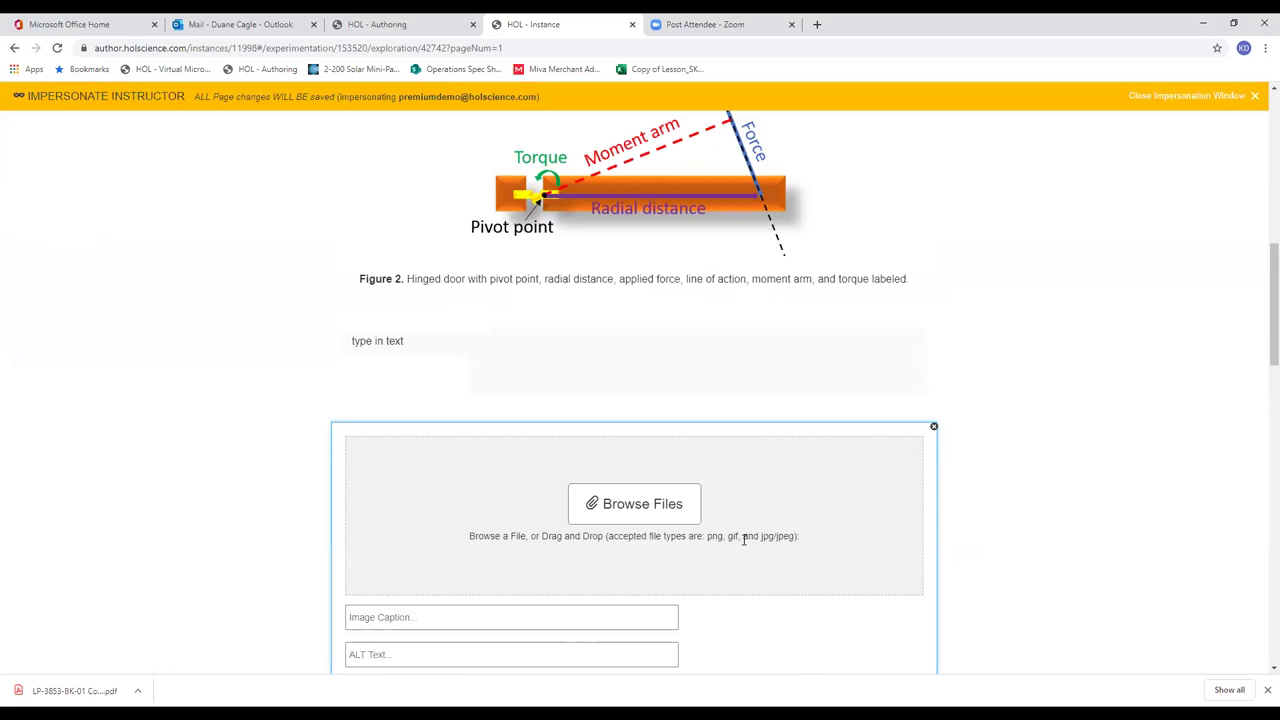
scroll(883, 498, "down", 3)
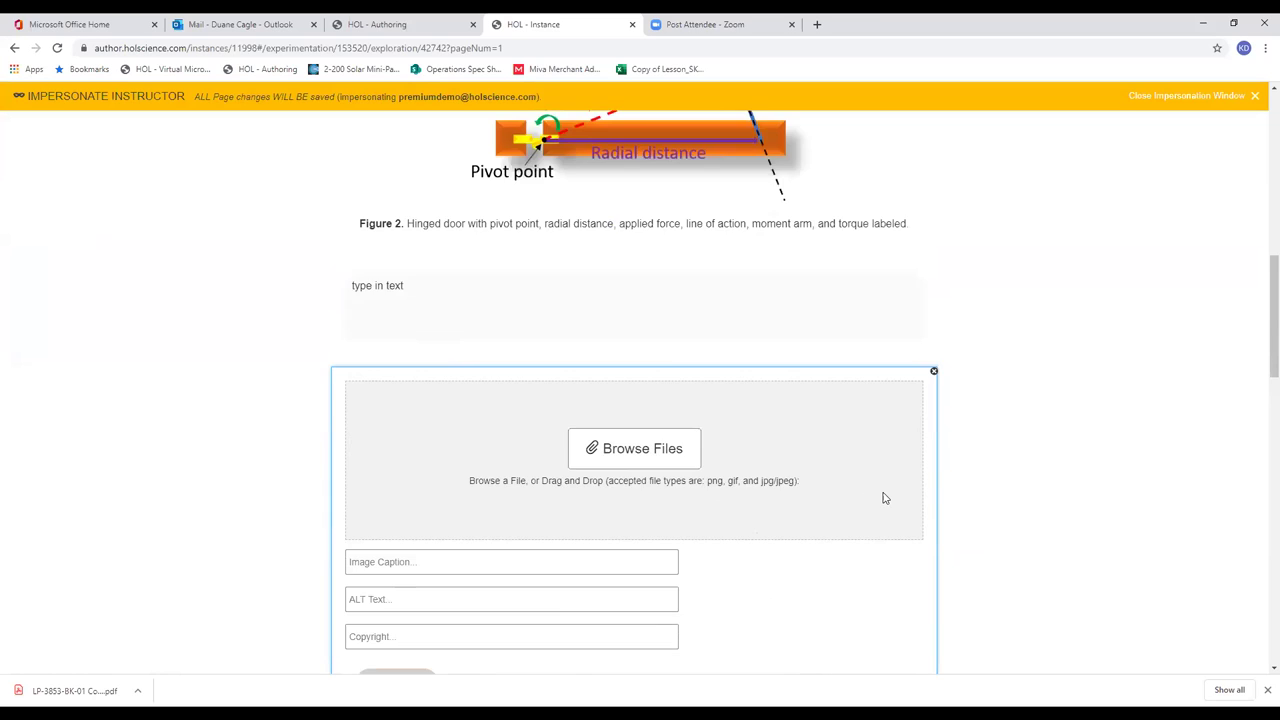
- Insert a video upload block between the paragraph on 90° forces and the wrench figure, and select its description field
left_click(955, 484)
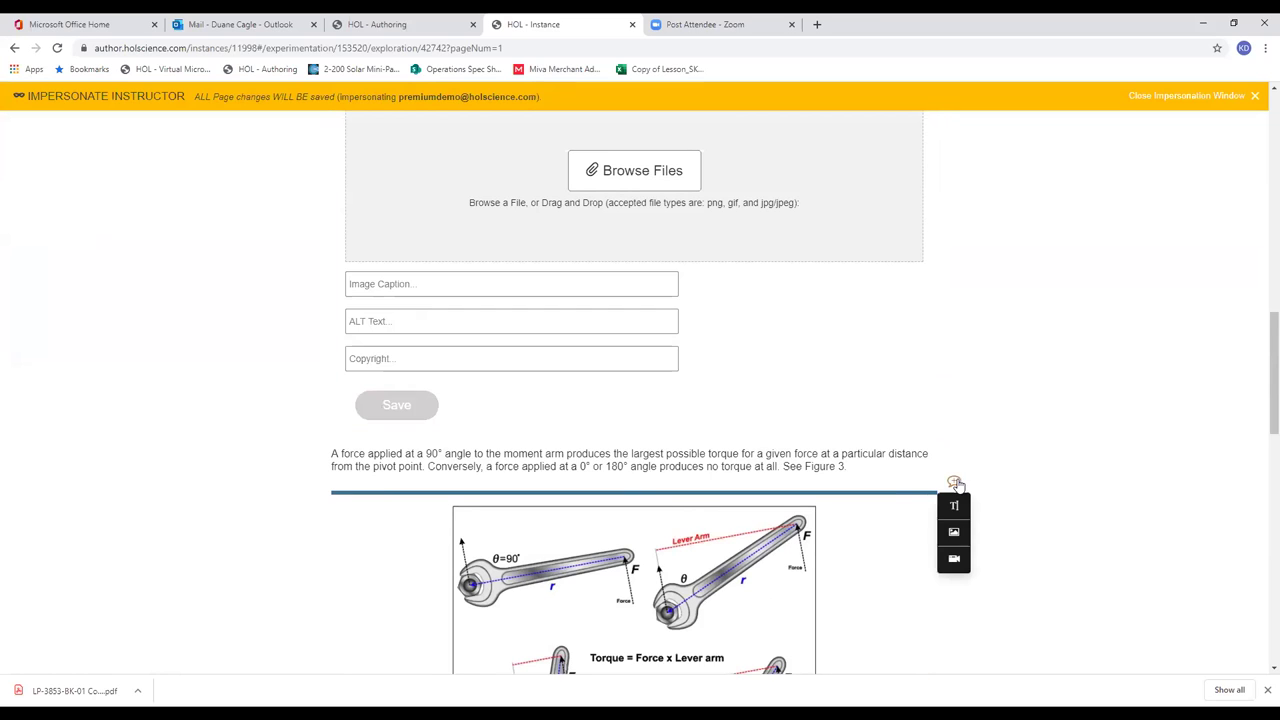
scroll(955, 484, "down", 1)
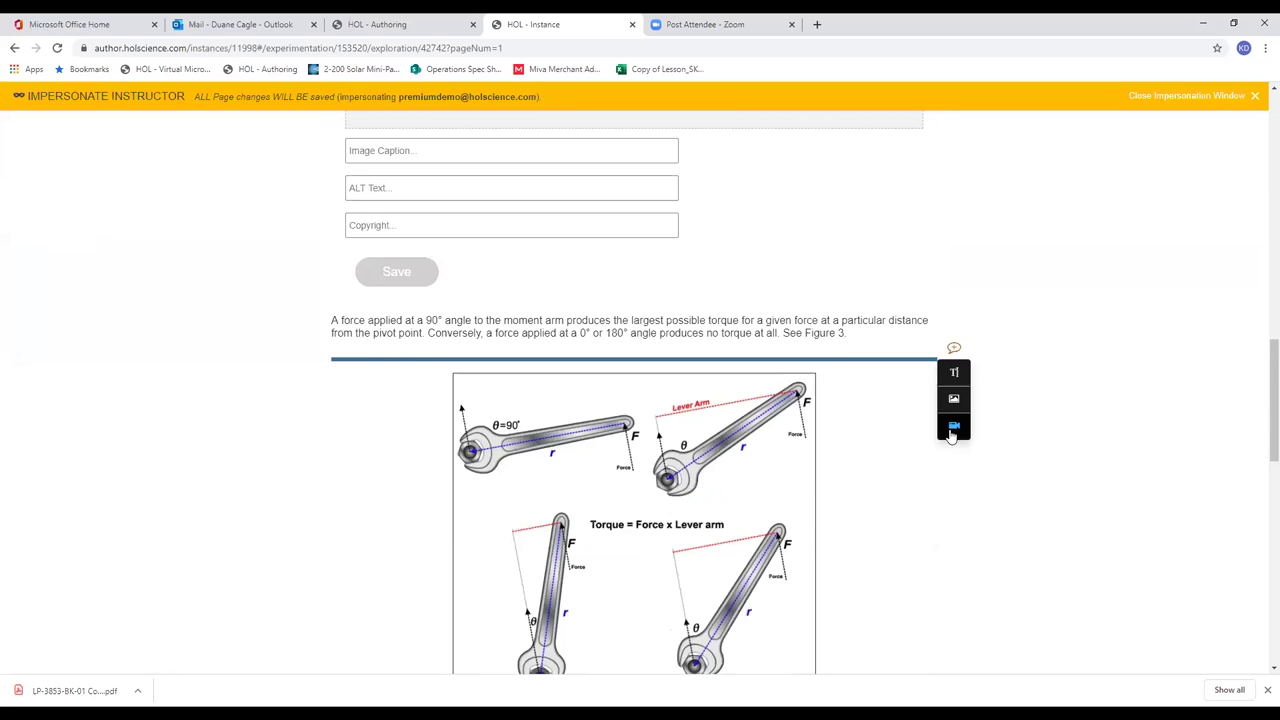
left_click(952, 427)
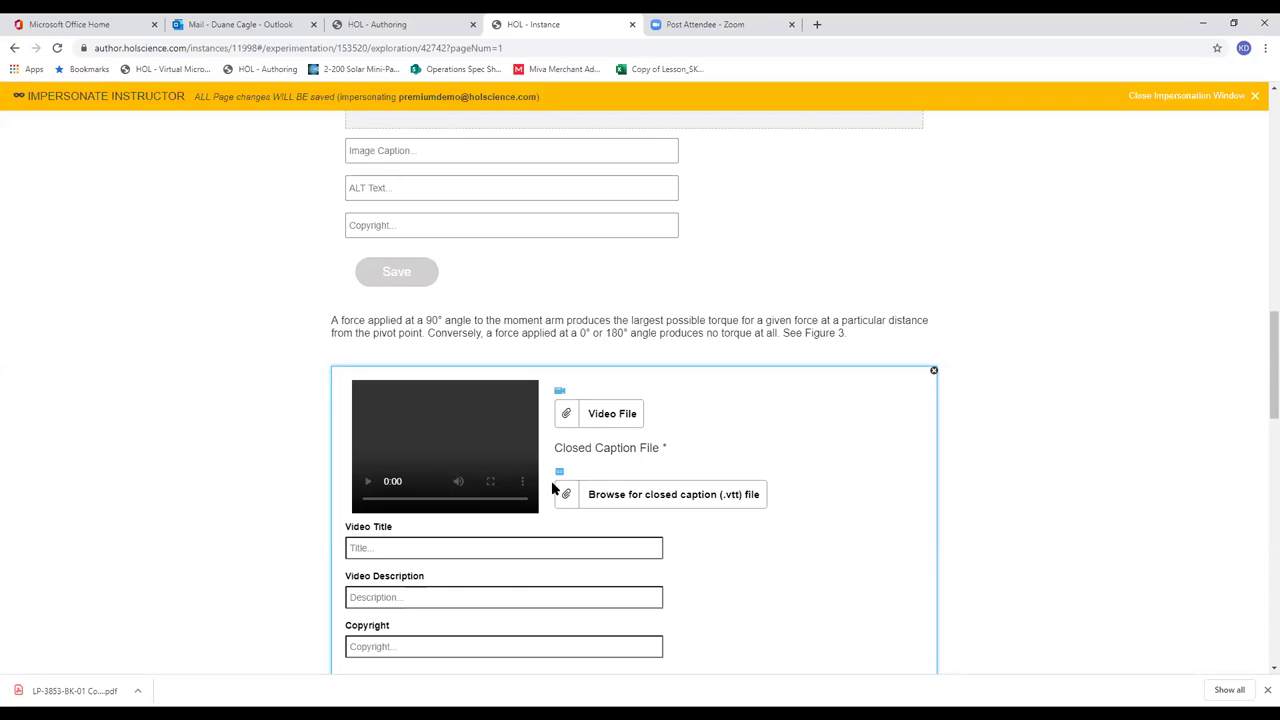
left_click(429, 600)
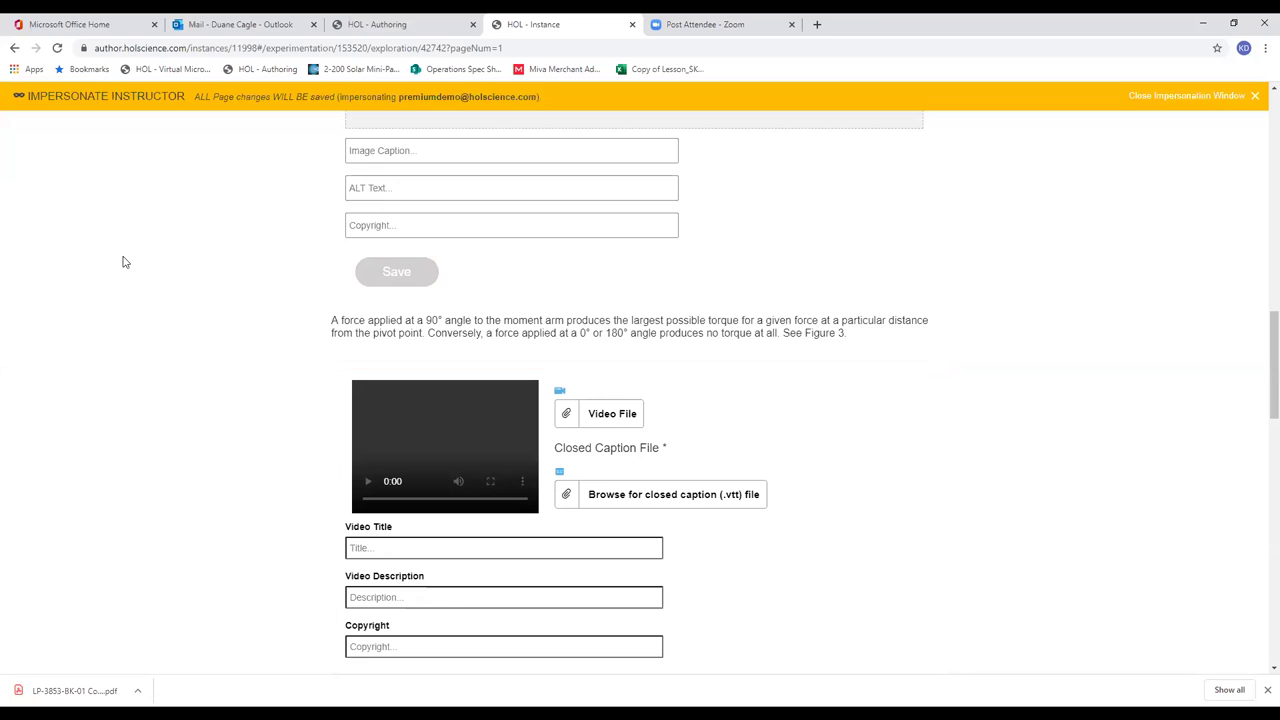
- Look back over the Explore Torque page from the video block to its introduction, checking where comments can be inserted
scroll(134, 270, "up", 2)
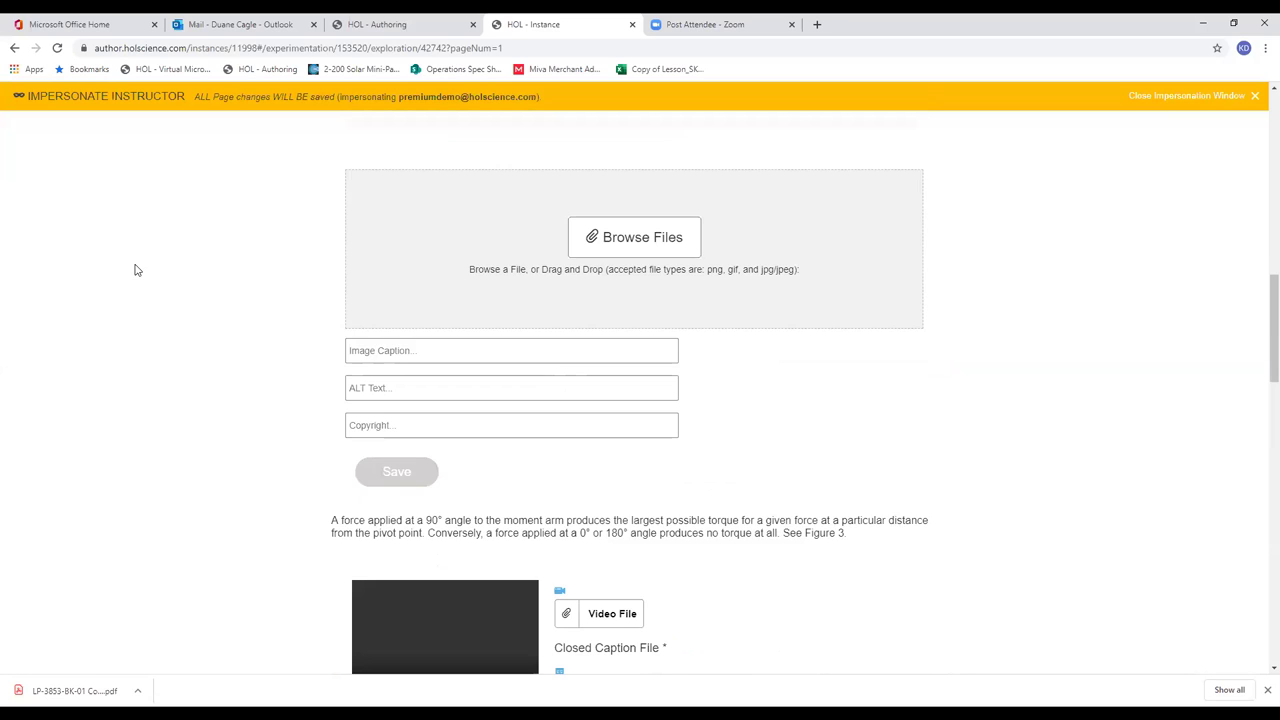
scroll(820, 423, "up", 2)
scroll(884, 390, "up", 3)
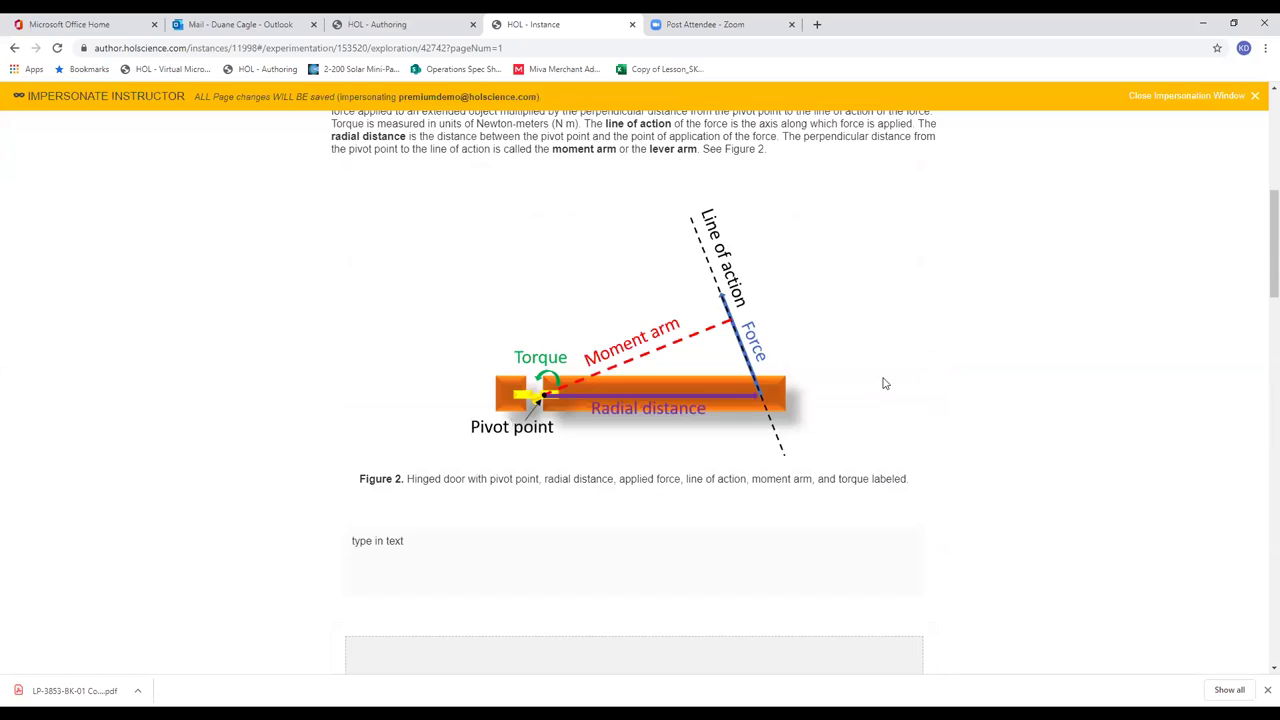
scroll(884, 383, "up", 2)
scroll(884, 377, "up", 1)
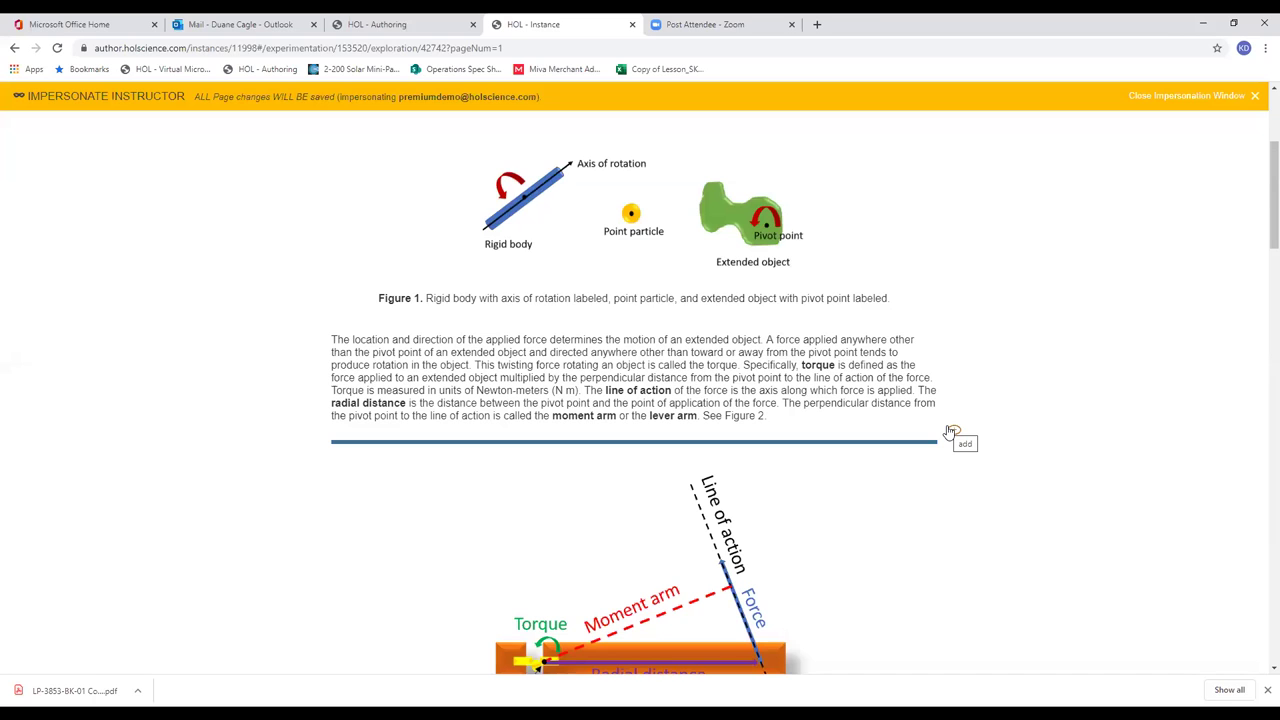
scroll(950, 432, "down", 8)
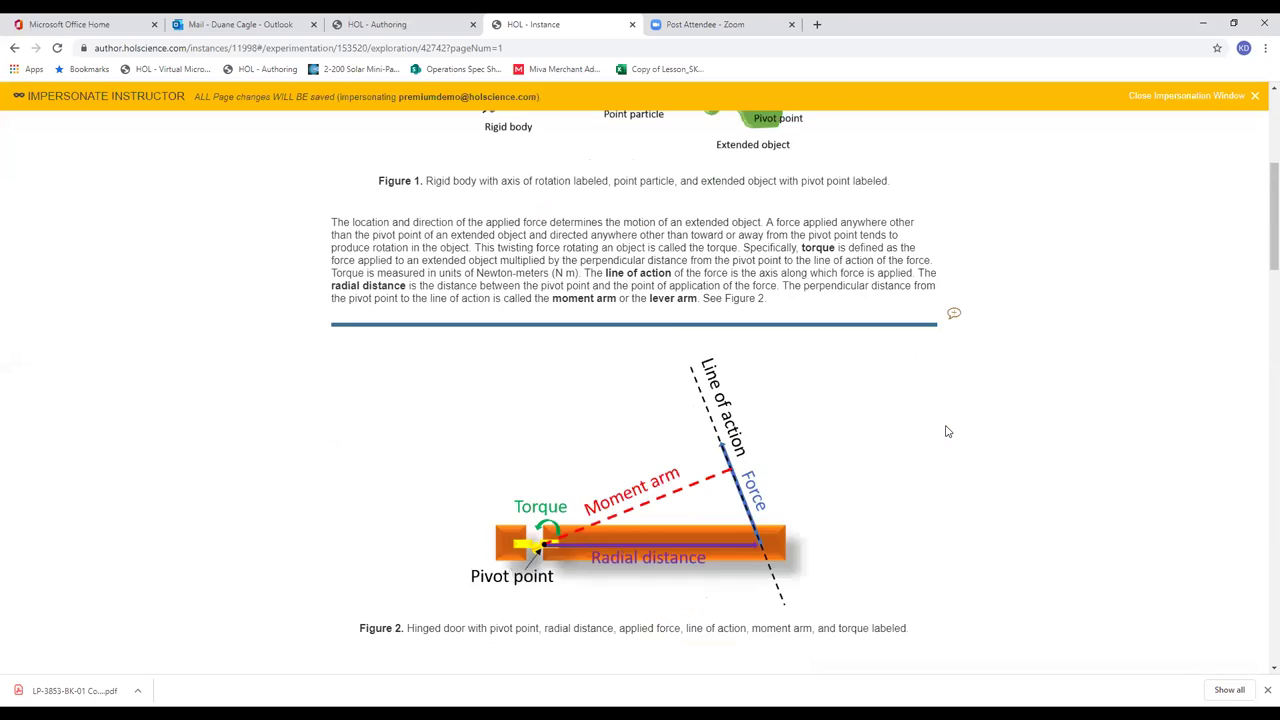
scroll(948, 432, "up", 10)
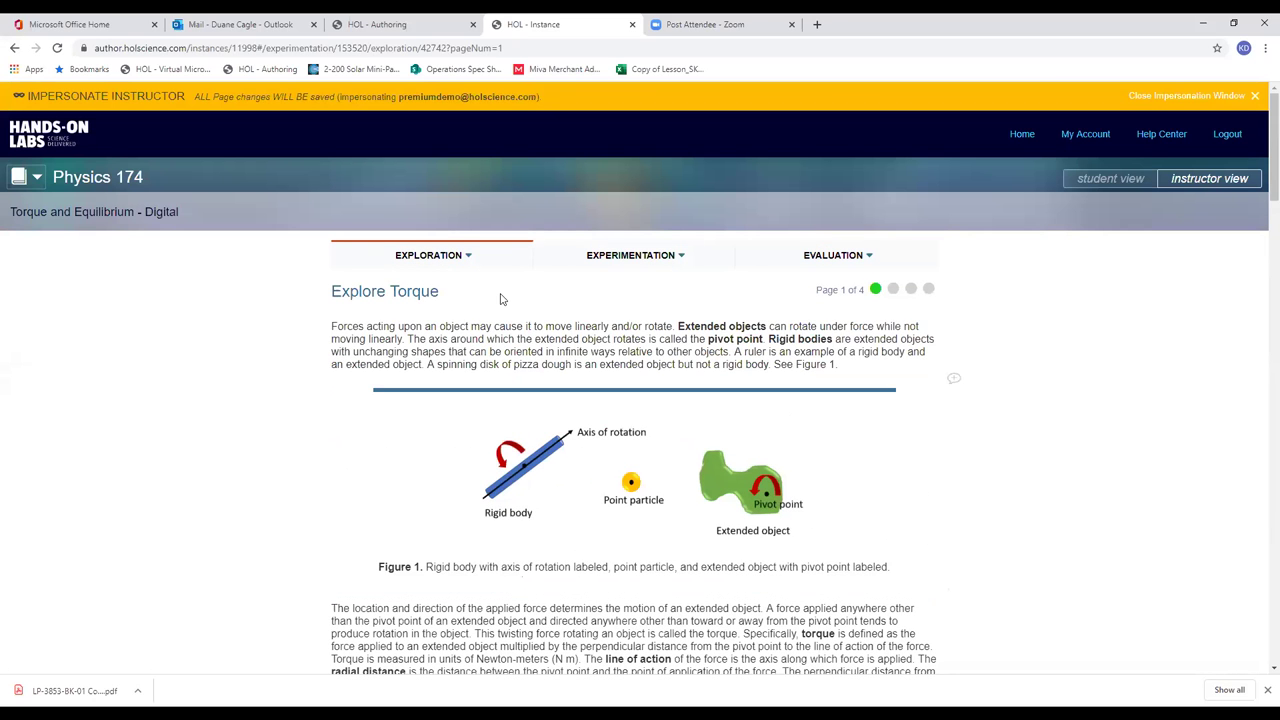
- Open the Torque and Equilibrium Simulation exercise of the Experimentation section and look through its procedure as far as Figure 12
left_click(620, 263)
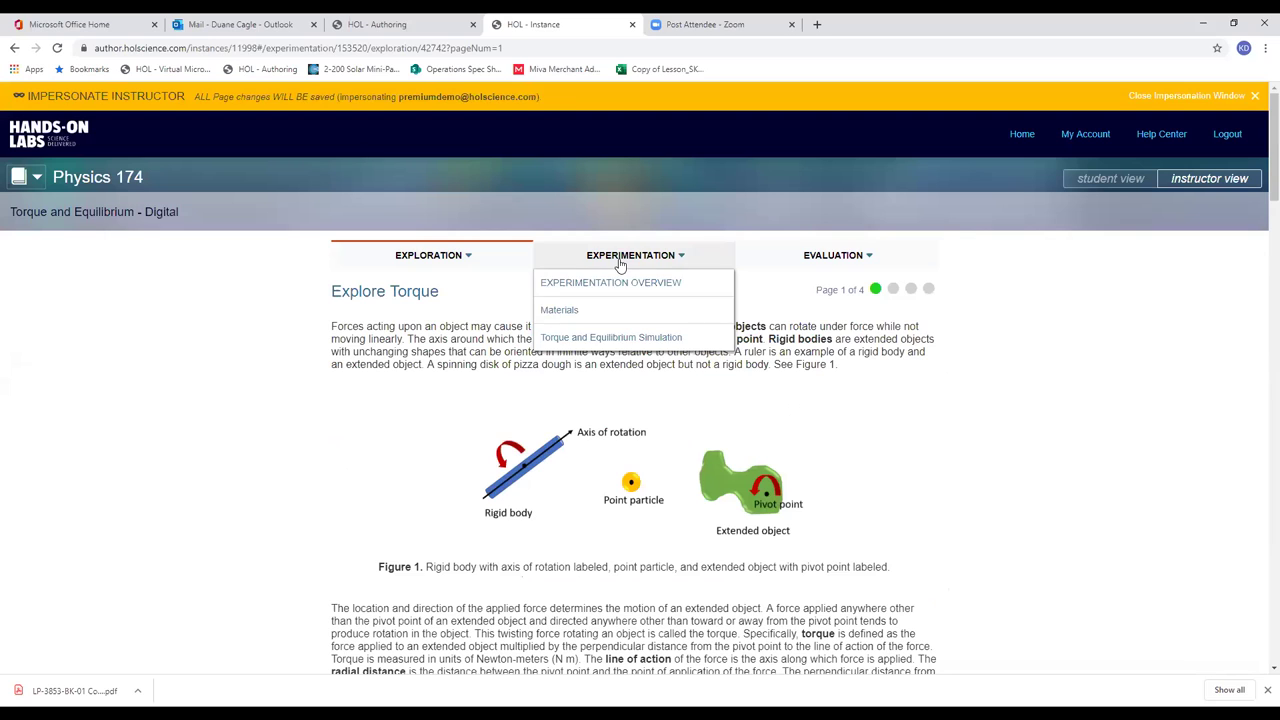
left_click(576, 339)
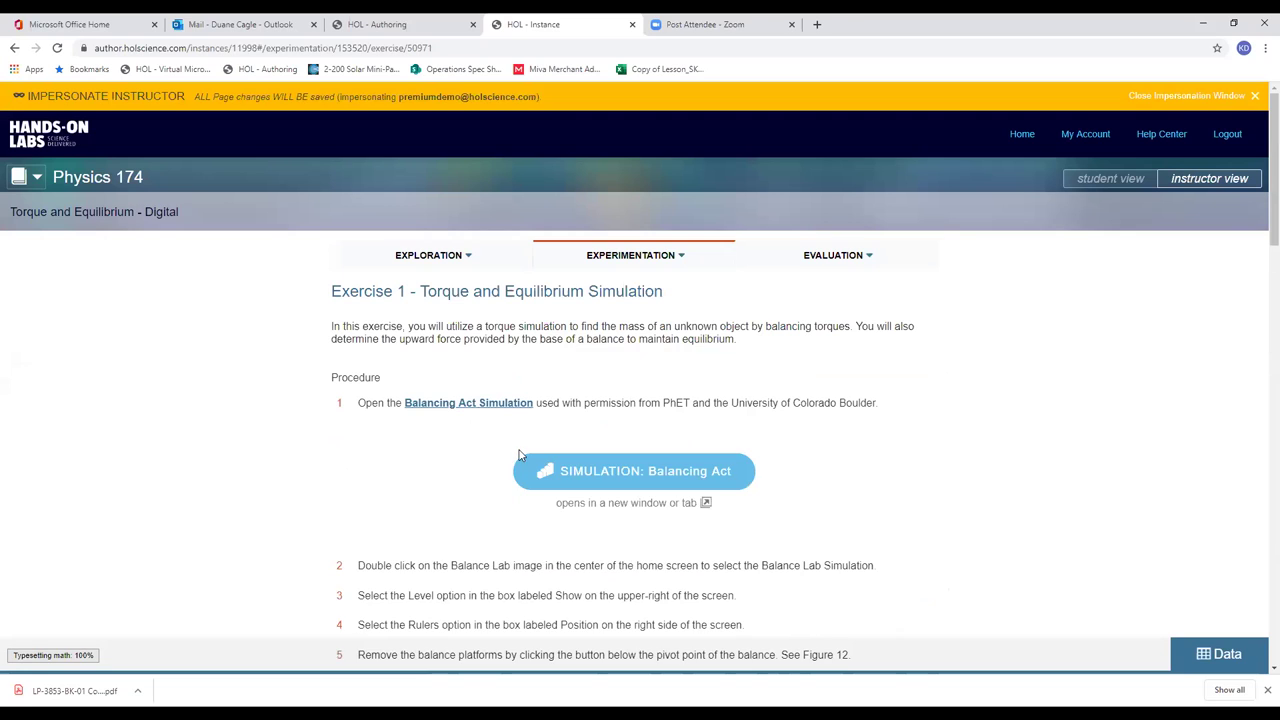
scroll(353, 411, "down", 3)
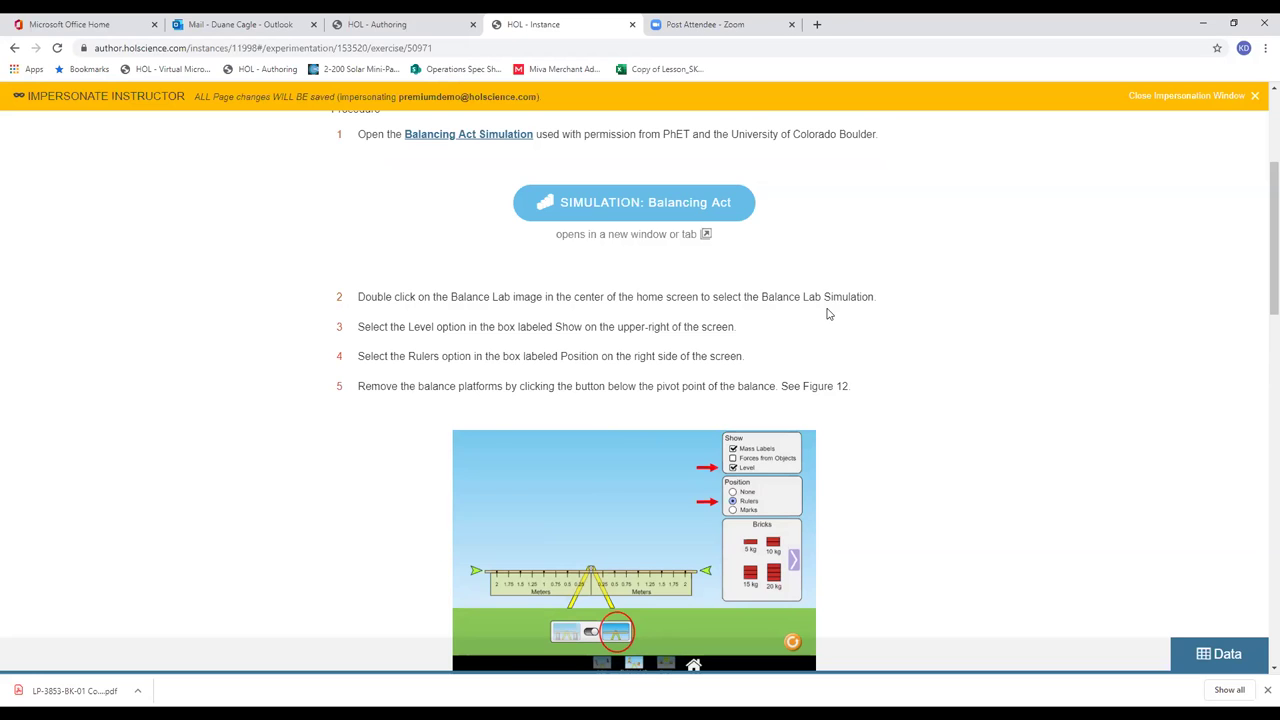
scroll(635, 347, "down", 2)
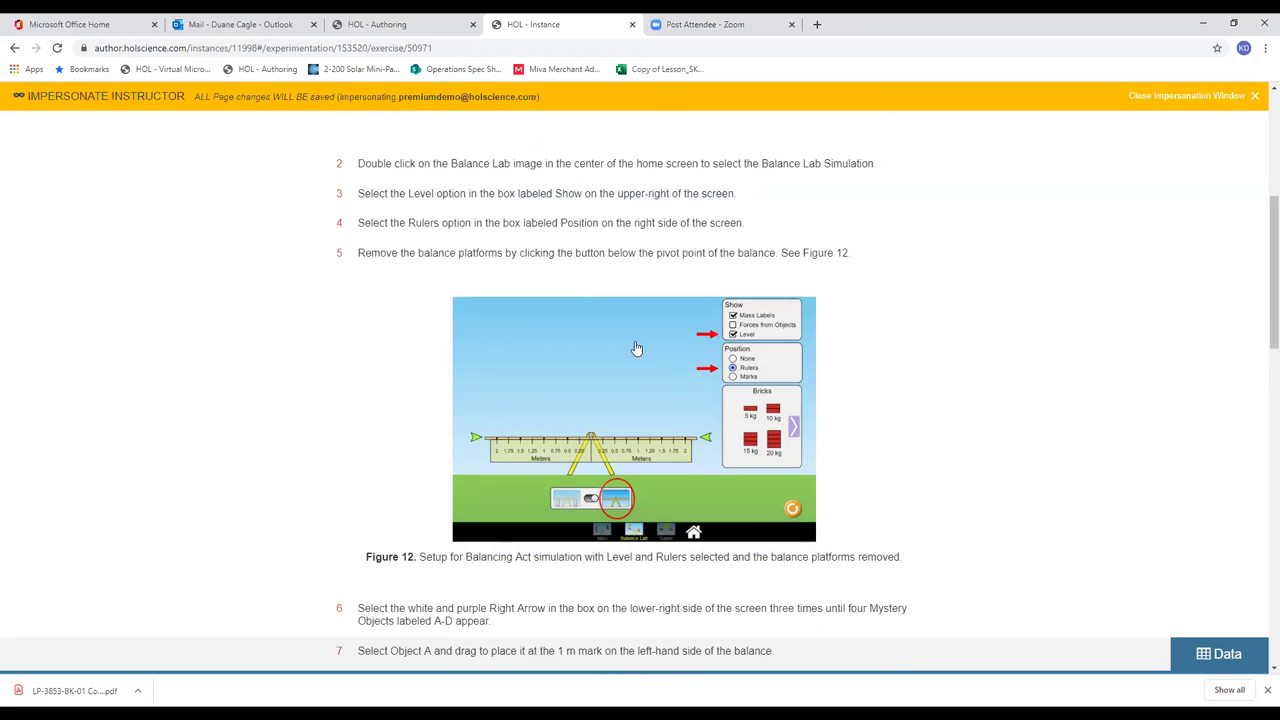
scroll(635, 347, "up", 6)
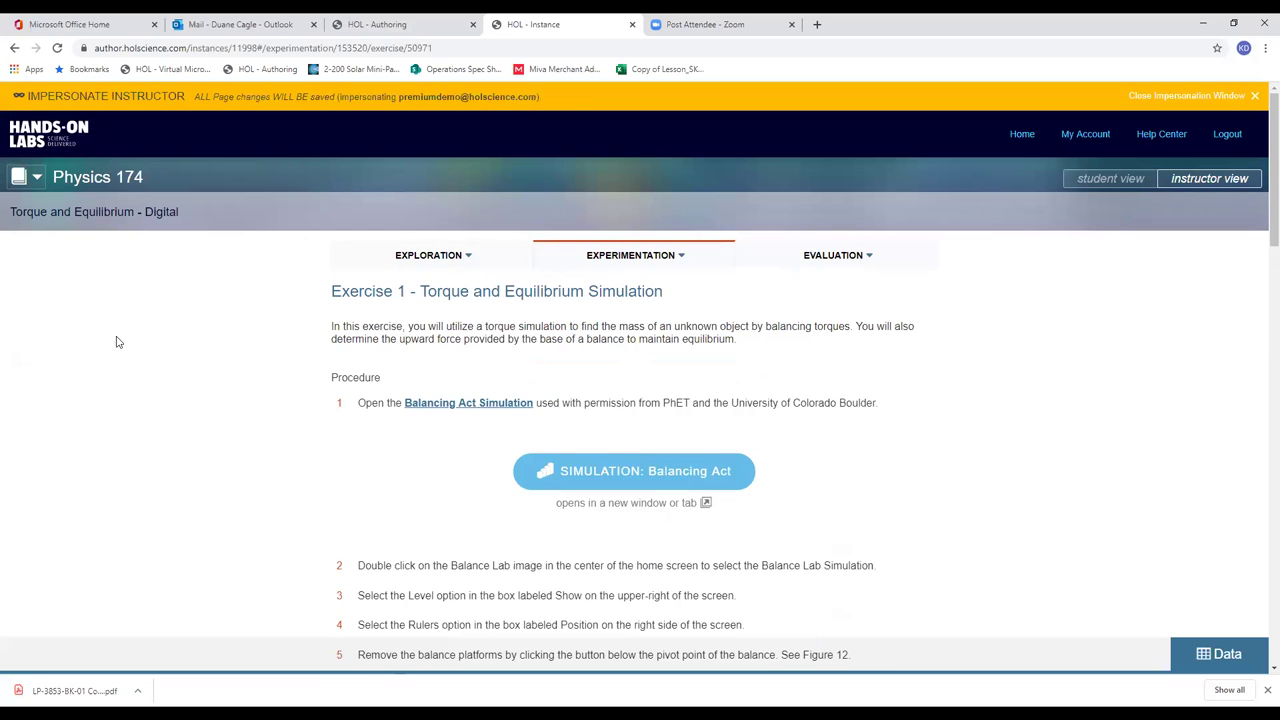
- Open the Physics 174 gradebook and look through the student overview and the lesson point weights
left_click(37, 178)
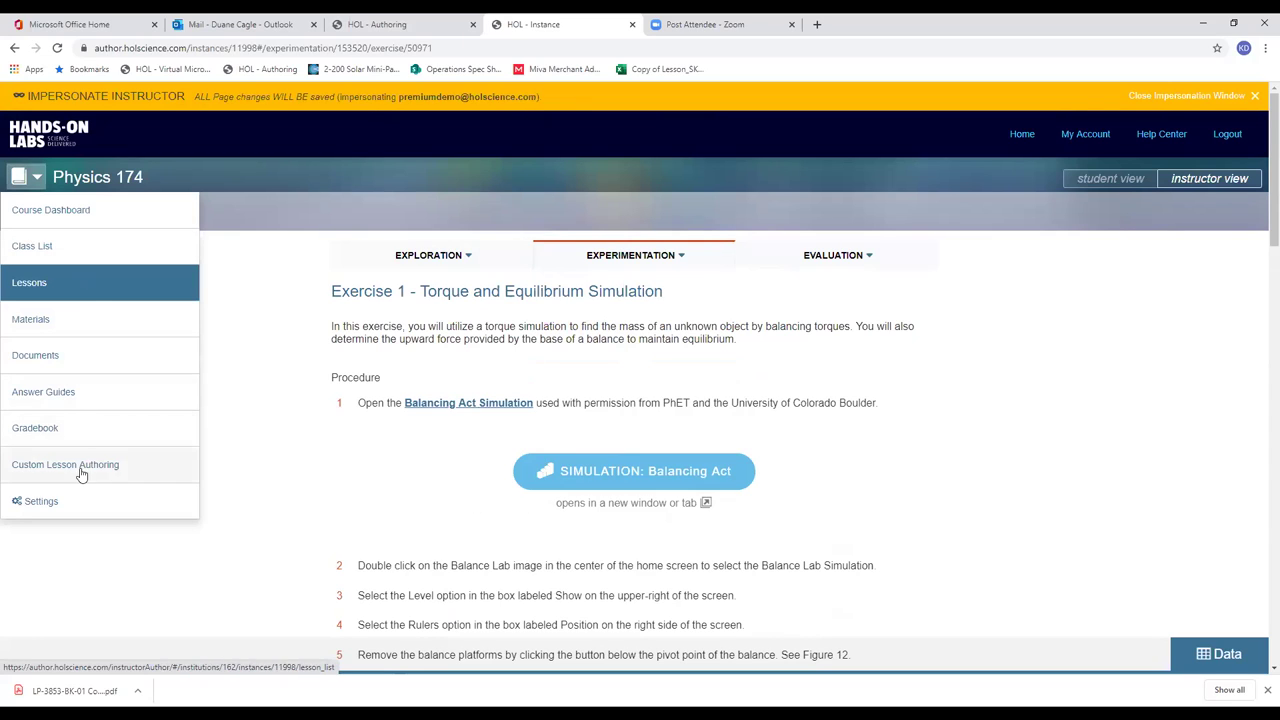
left_click(54, 430)
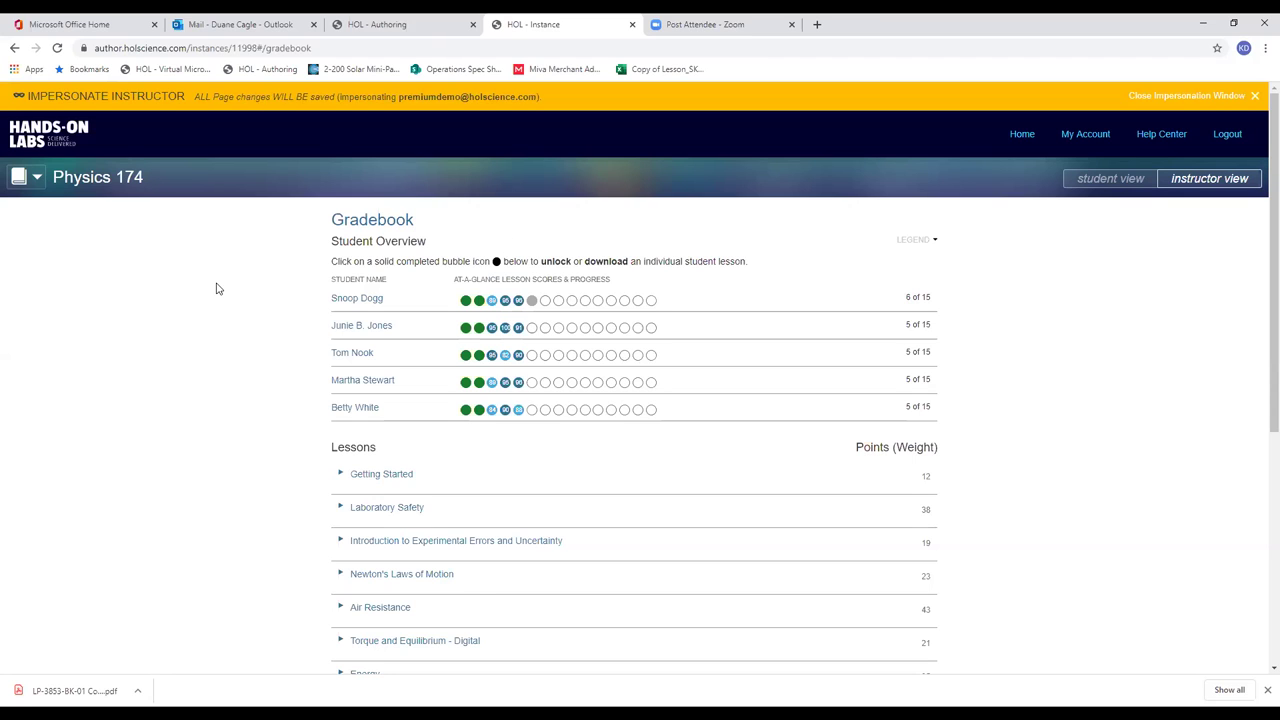
scroll(214, 288, "down", 3)
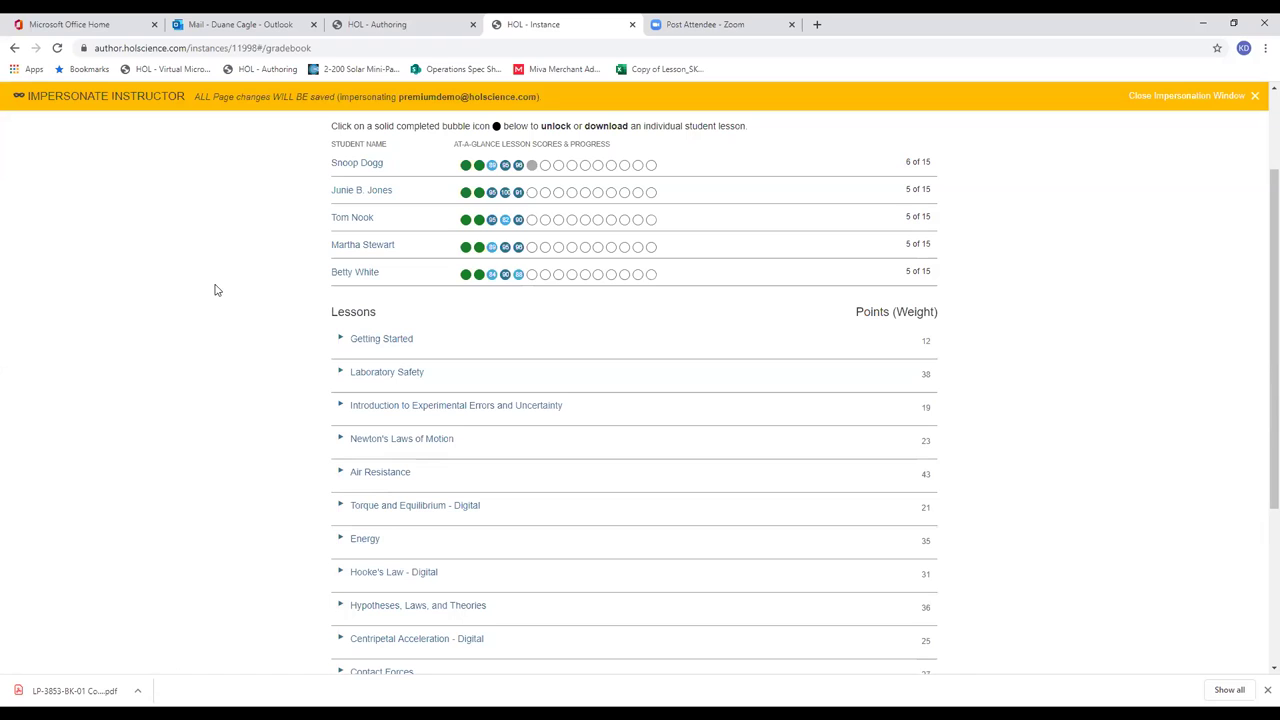
scroll(380, 400, "down", 2)
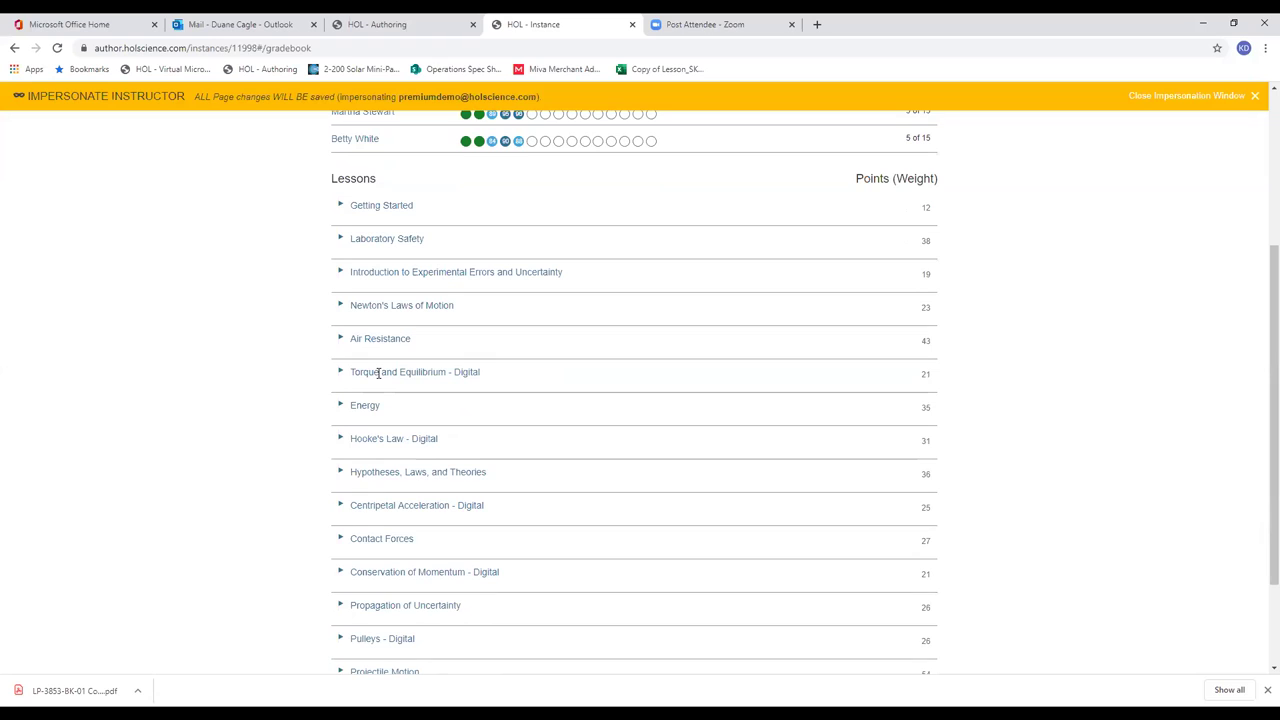
- Expand Torque and Equilibrium - Digital in the gradebook and examine the points for its Exploration, Experimentation and Evaluation items
left_click(354, 372)
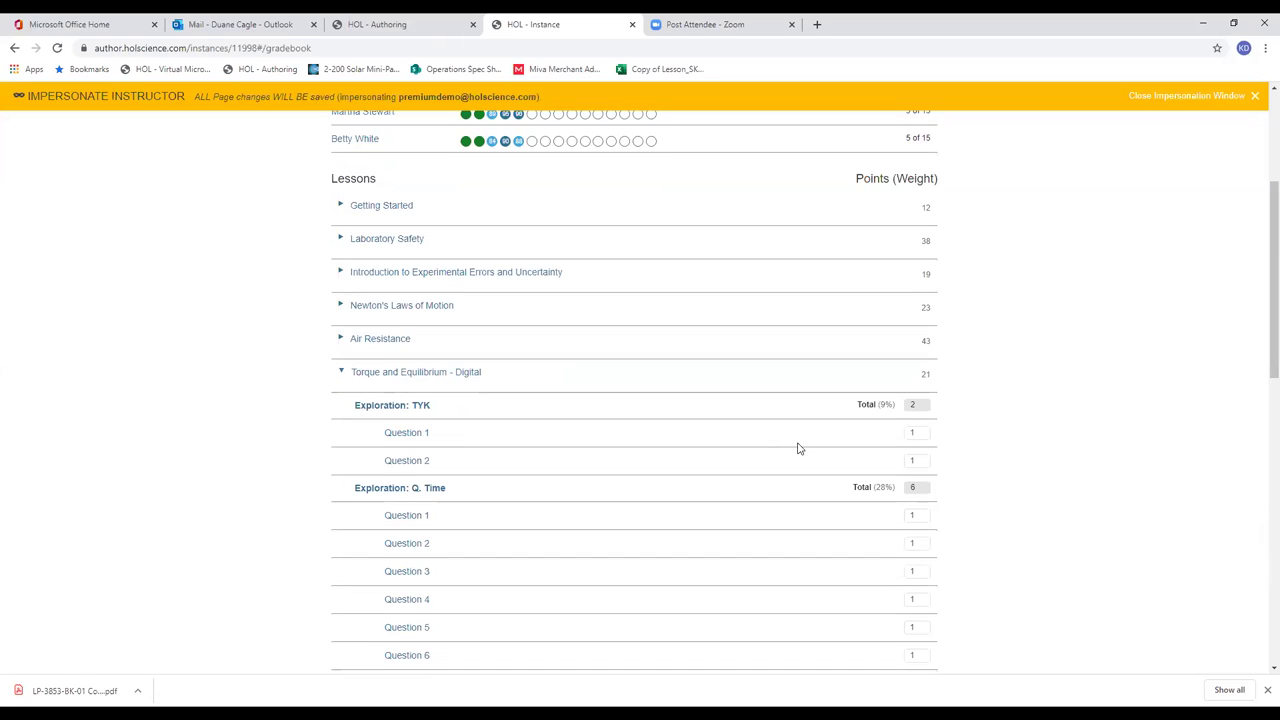
scroll(797, 446, "down", 1)
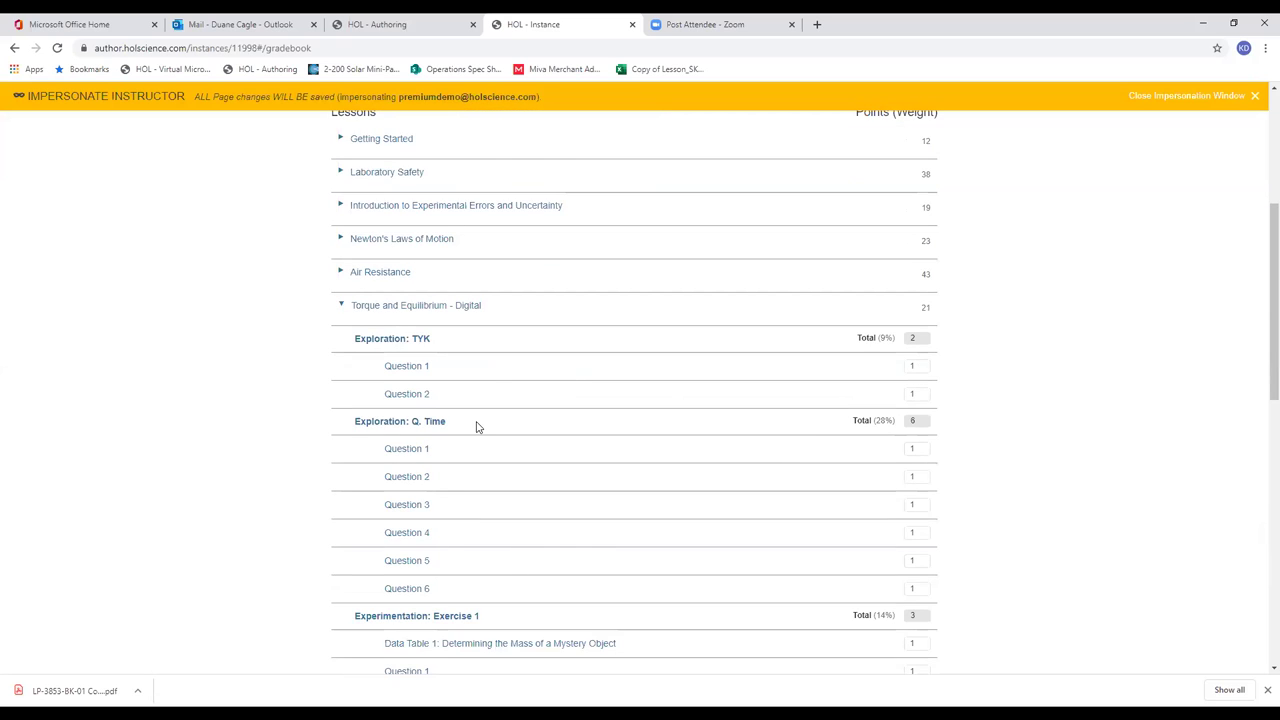
scroll(477, 428, "down", 1)
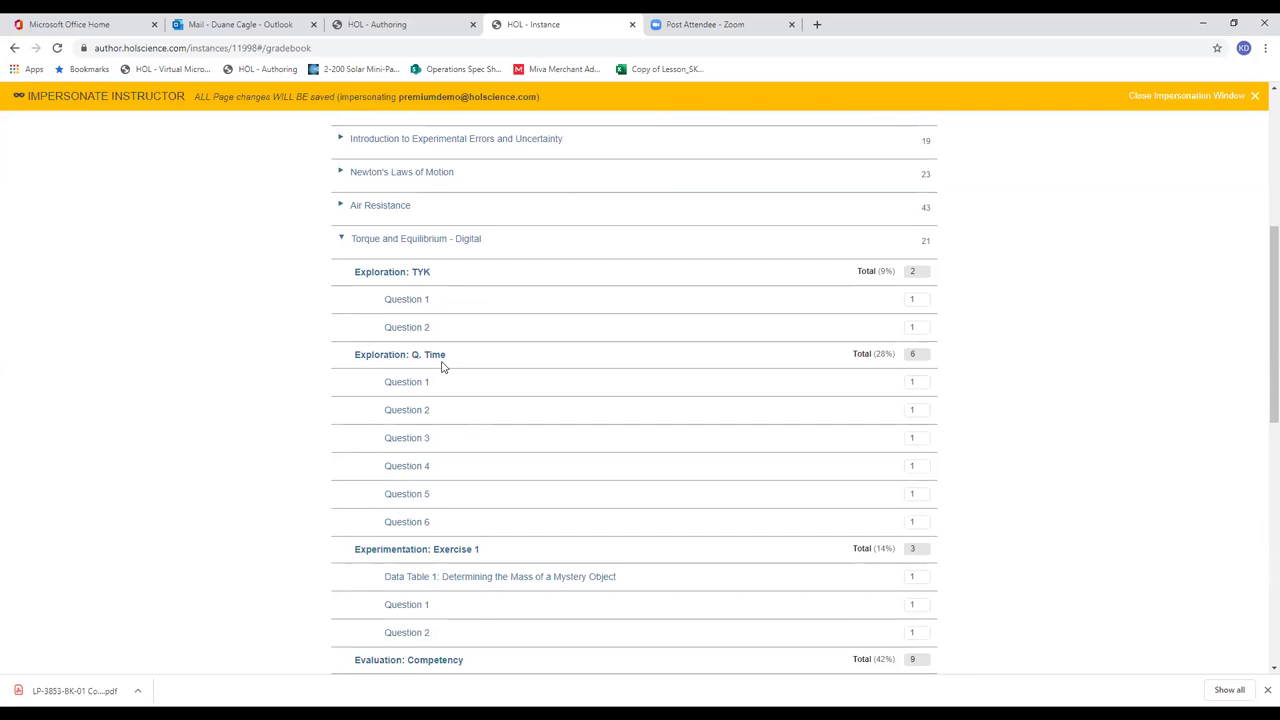
scroll(426, 520, "down", 2)
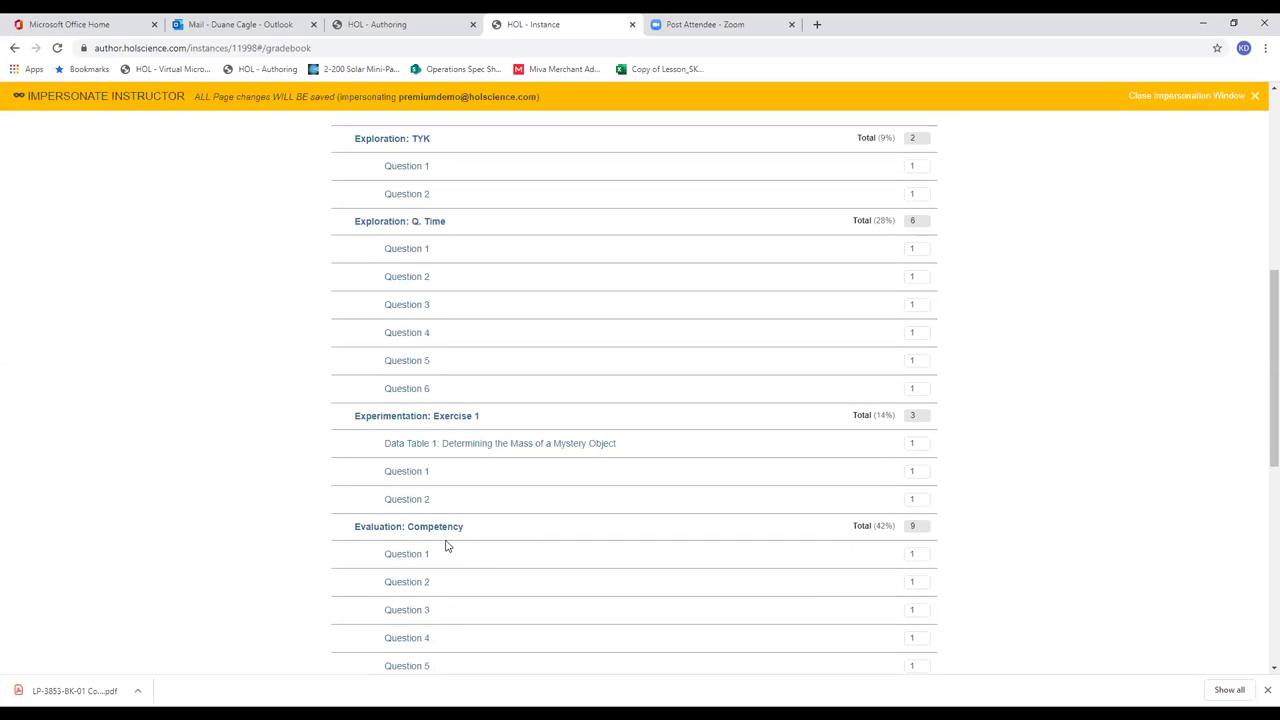
scroll(448, 548, "up", 2)
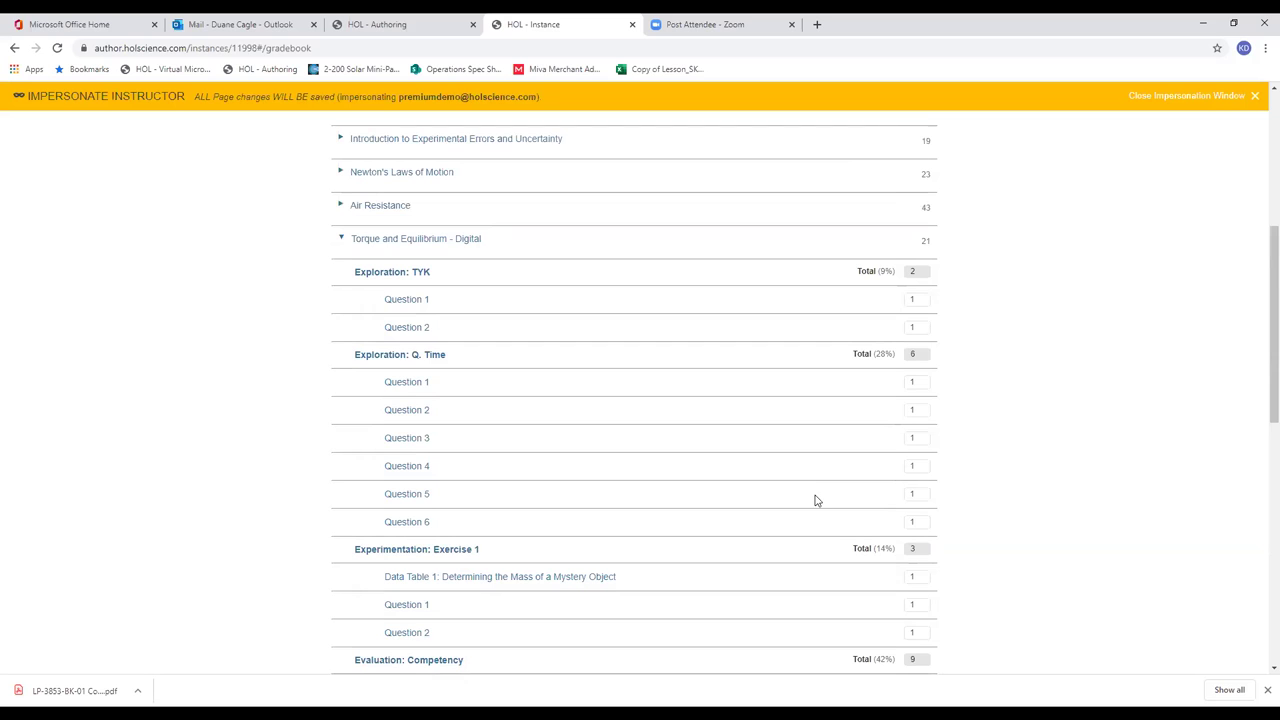
scroll(814, 497, "down", 2)
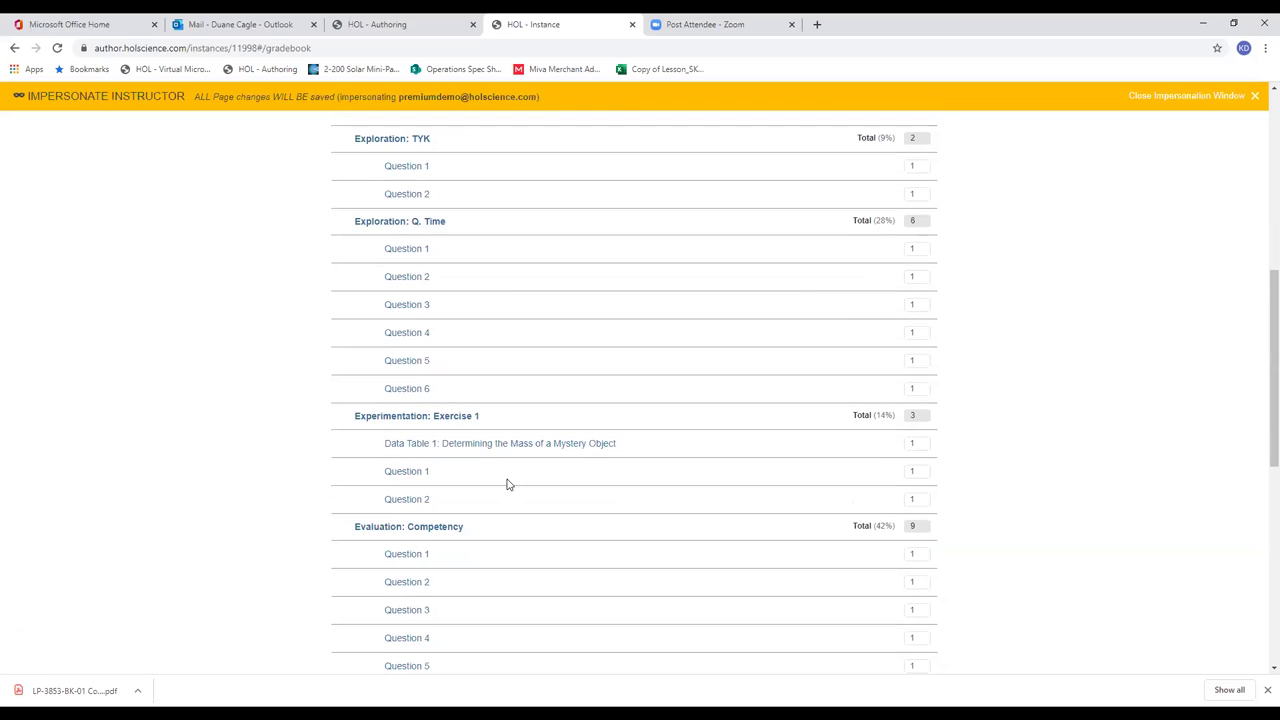
- Check the remaining Experimentation and Evaluation points, and open the by-question student scores for Torque and Equilibrium - Digital
scroll(507, 484, "down", 1)
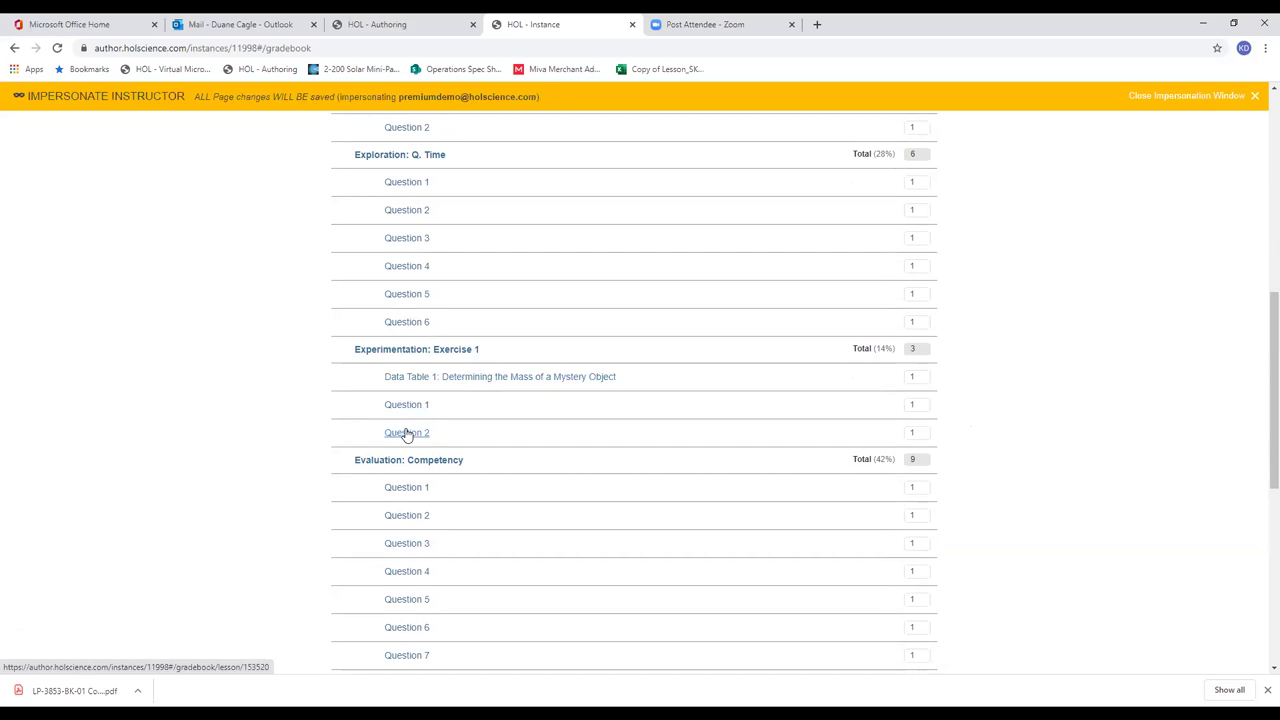
scroll(391, 425, "down", 3)
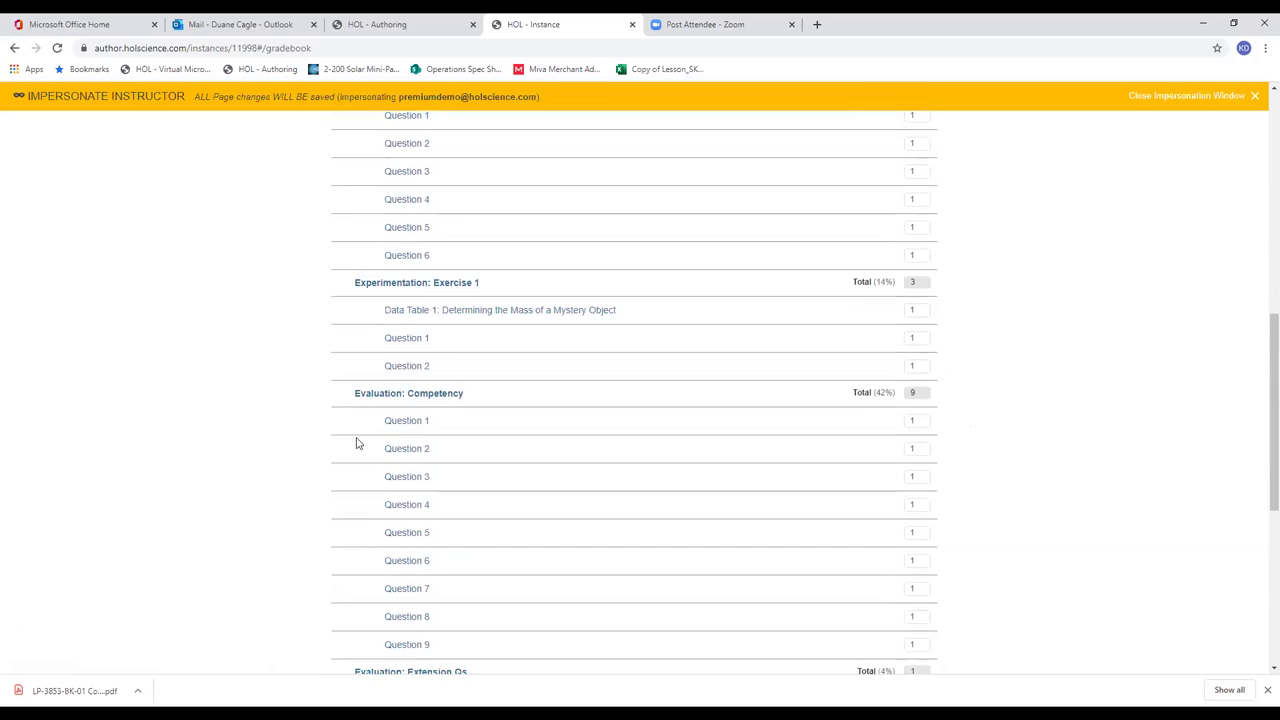
scroll(309, 446, "up", 3)
left_click(453, 314)
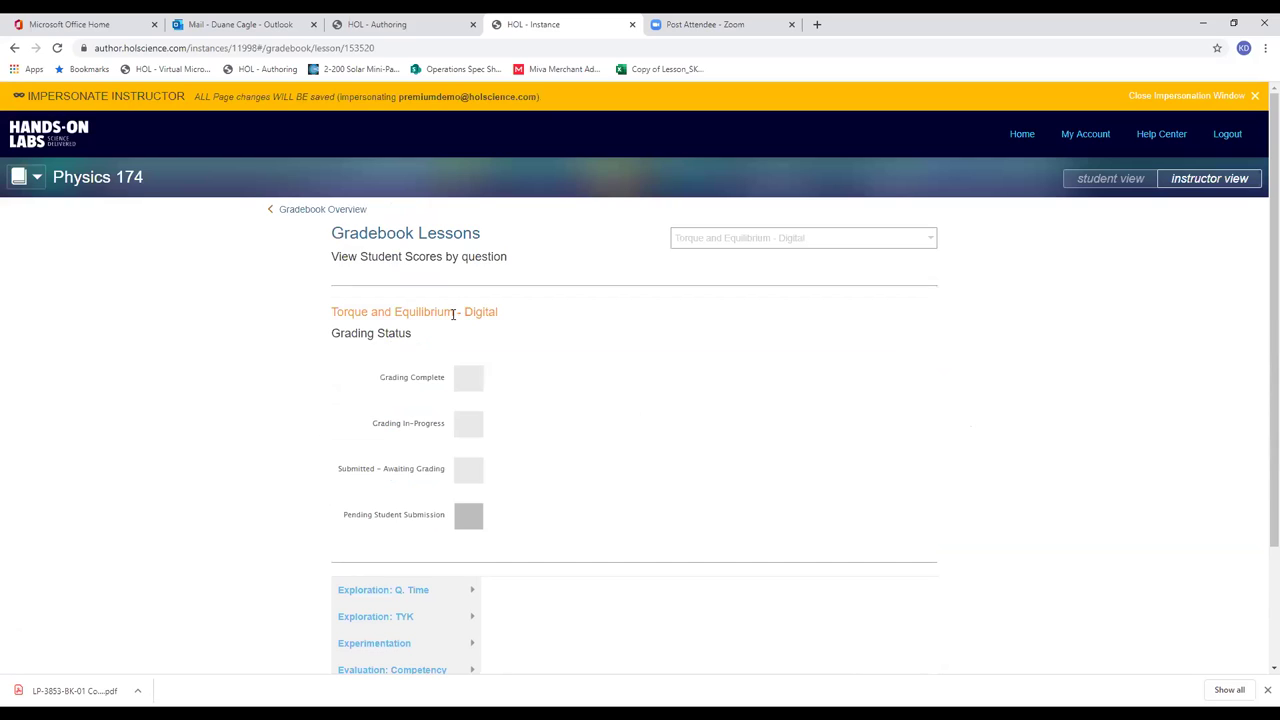
scroll(452, 316, "down", 3)
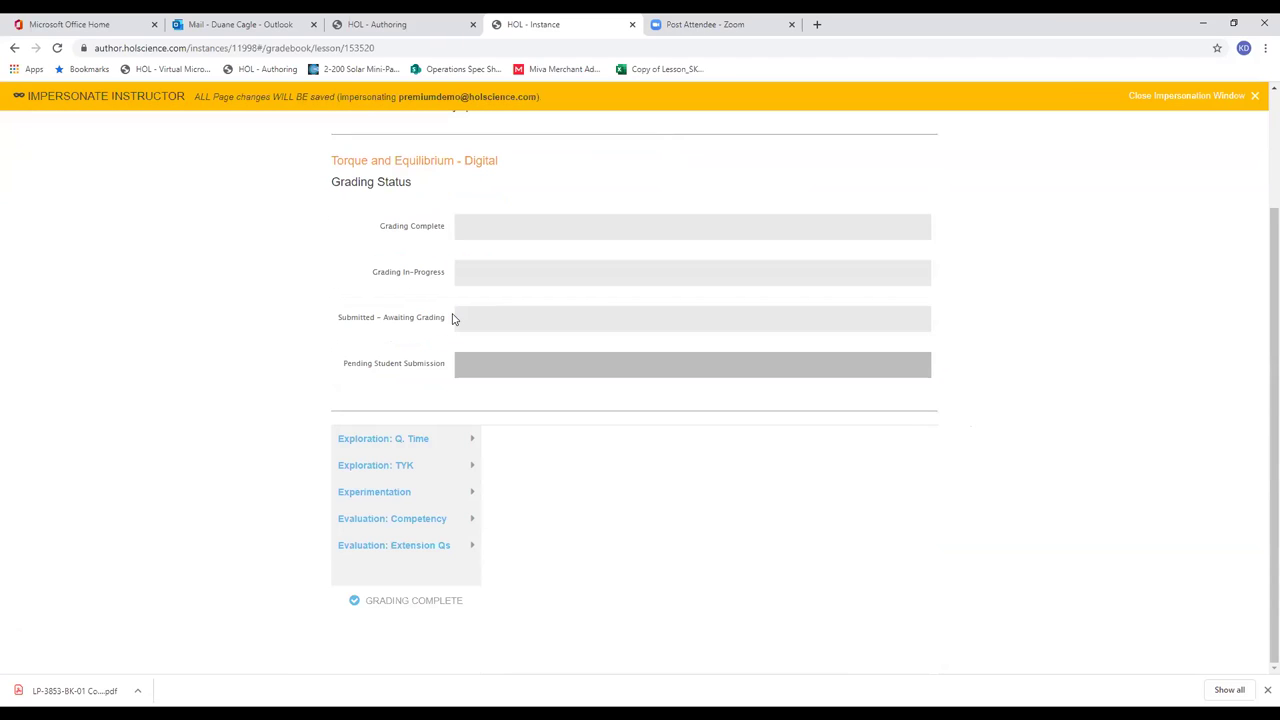
- Expand the Experimentation section and review the sample answers for Data Table 1, Question 1 and Question 2
left_click(369, 493)
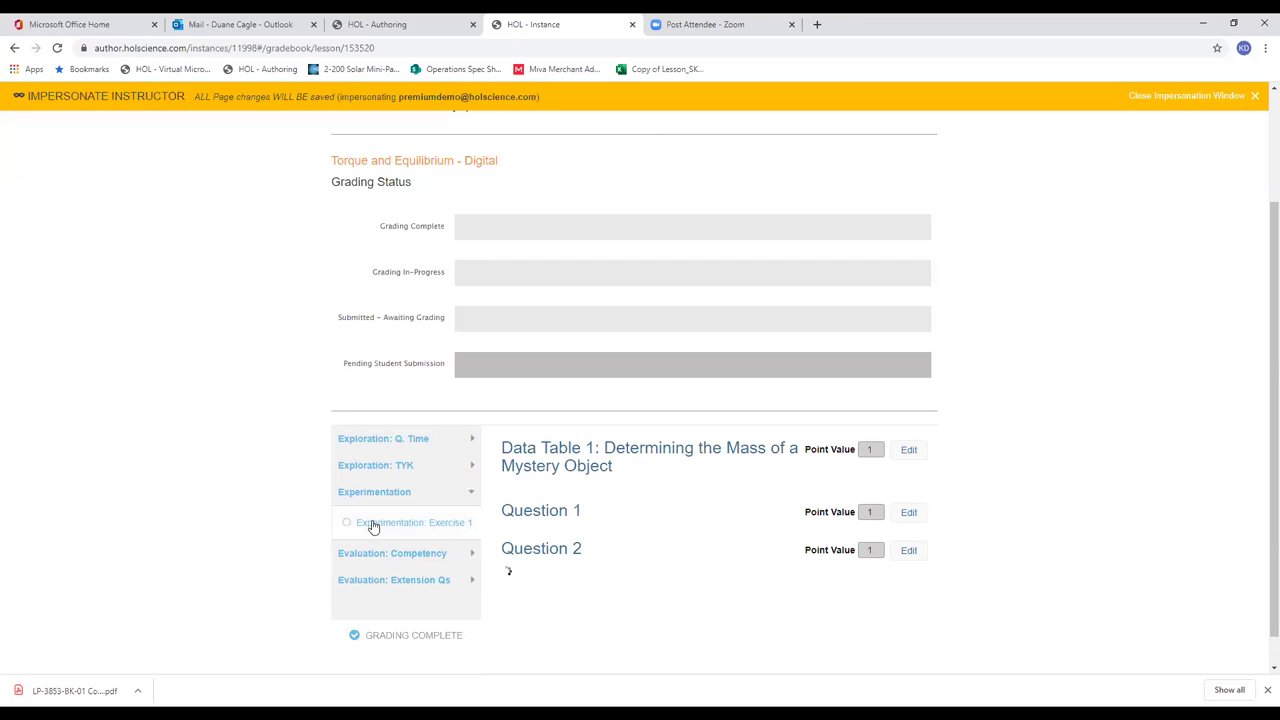
scroll(265, 455, "down", 2)
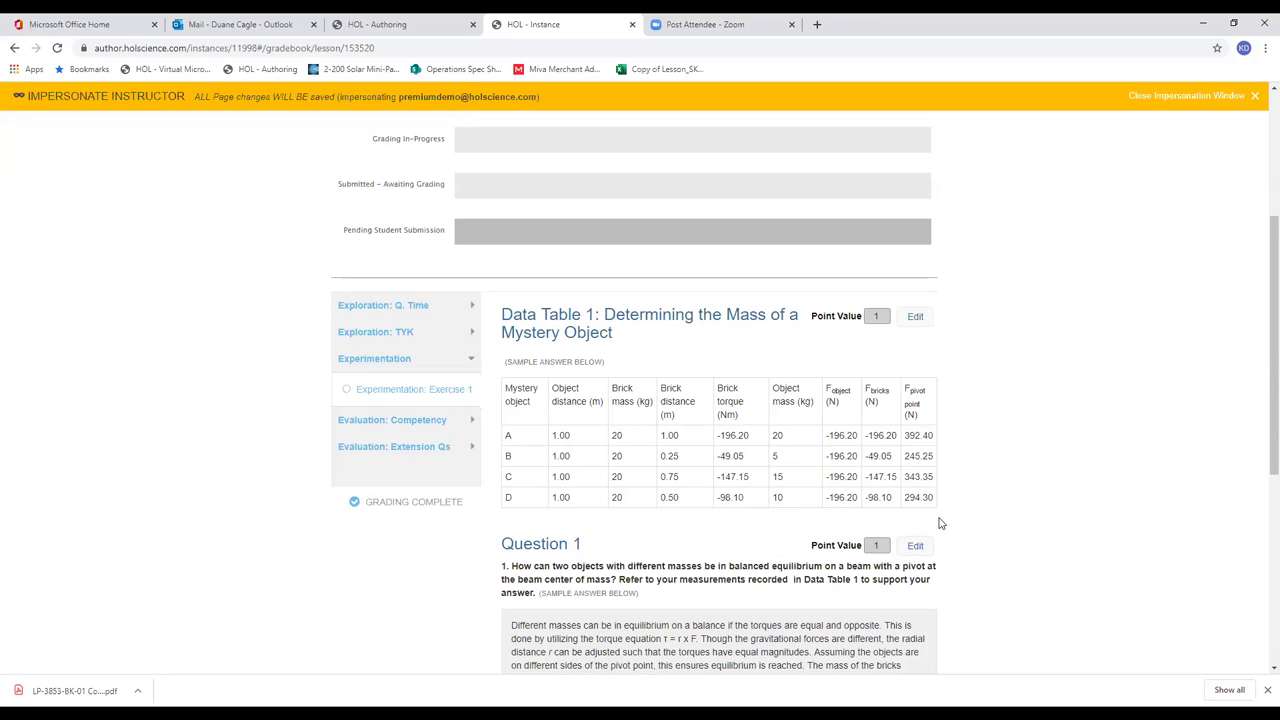
scroll(640, 480, "down", 2)
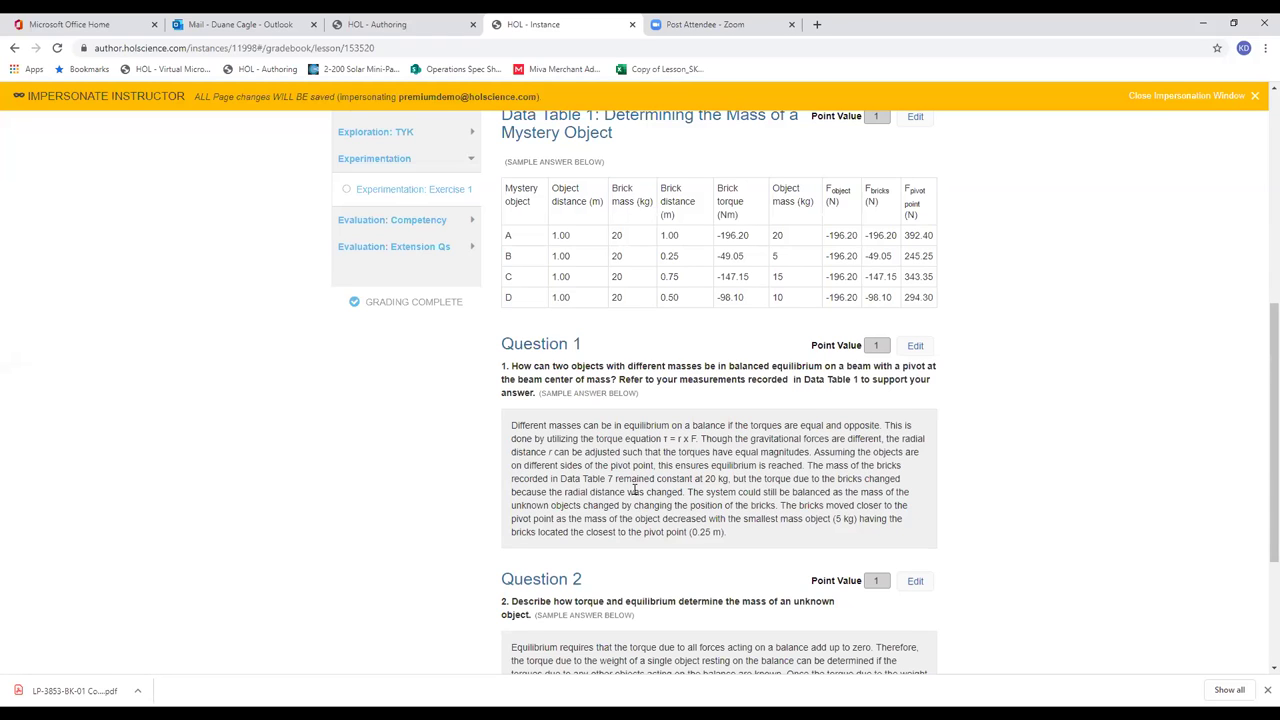
scroll(633, 490, "up", 5)
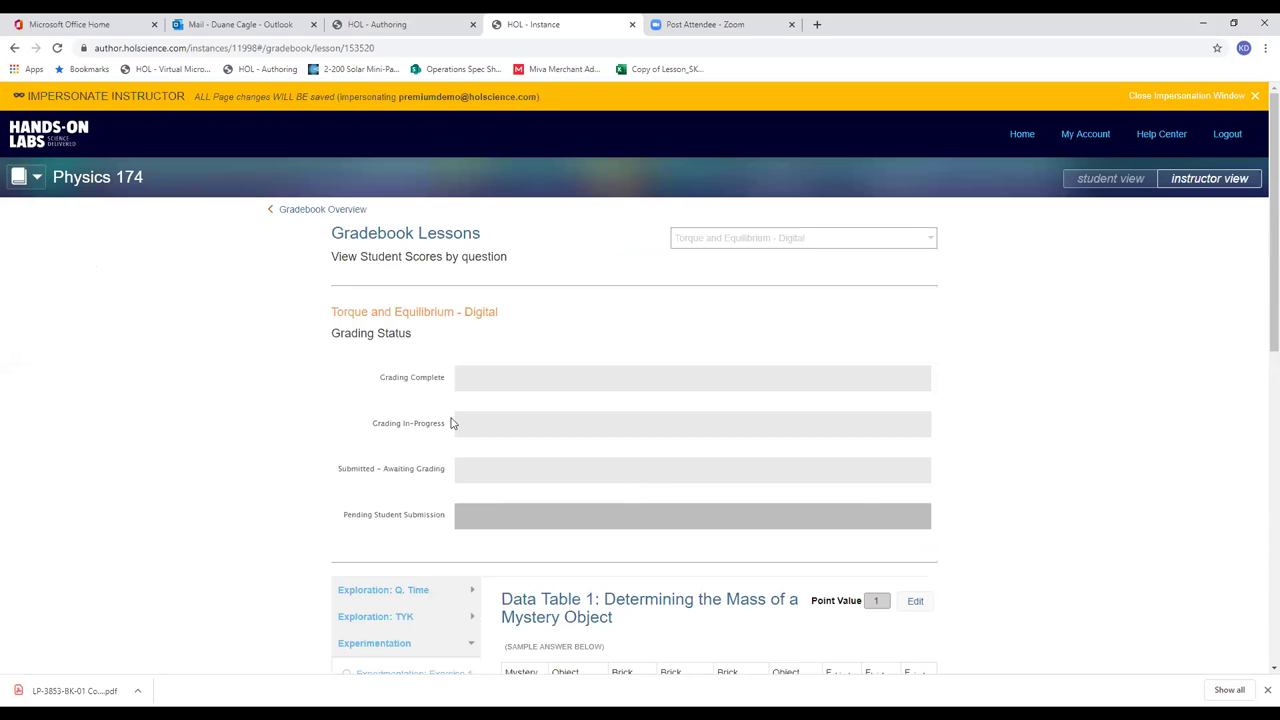
scroll(450, 423, "down", 2)
scroll(449, 424, "up", 2)
- Open the Physics 174 course settings and show the LTI credentials below the student enrollment link
left_click(40, 180)
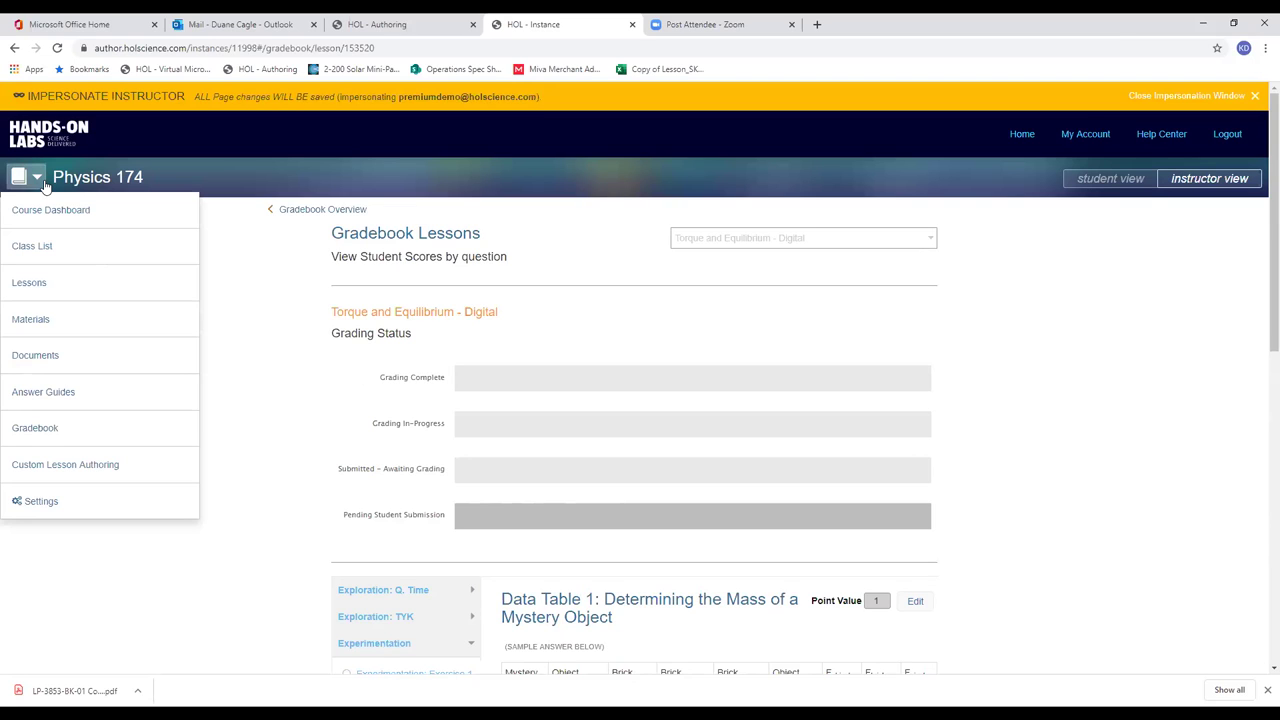
left_click(31, 511)
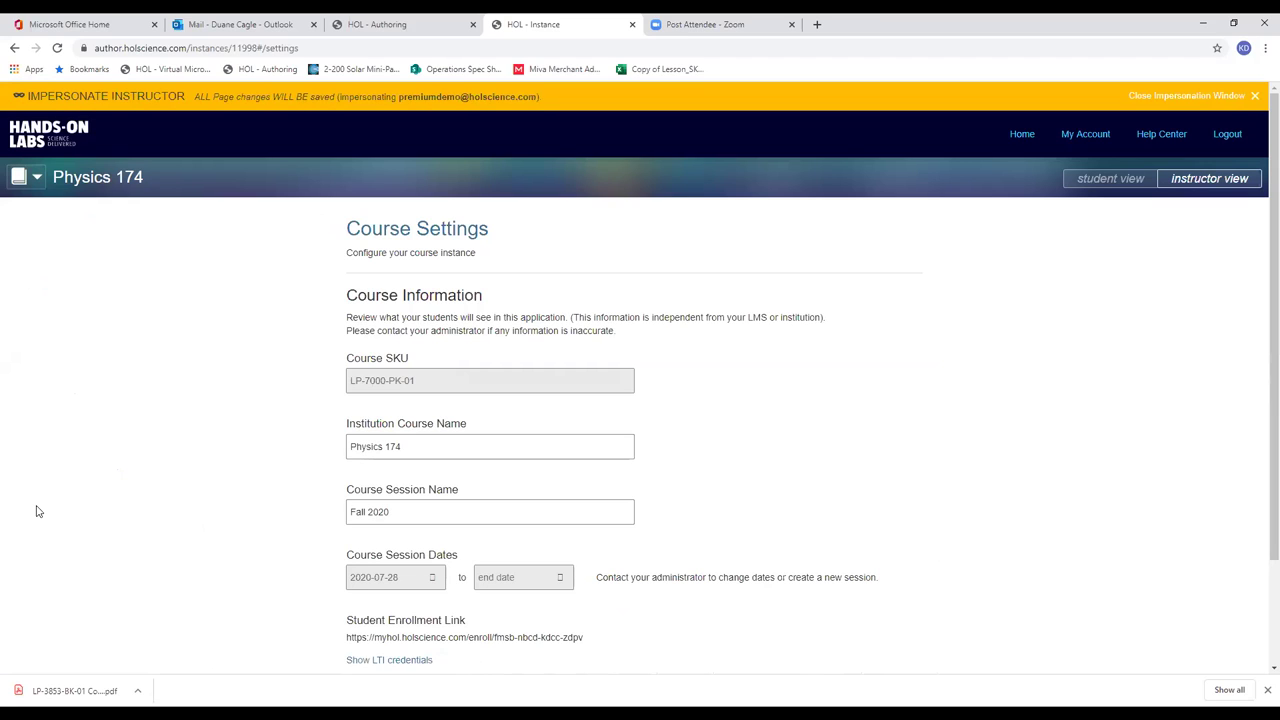
scroll(36, 511, "down", 2)
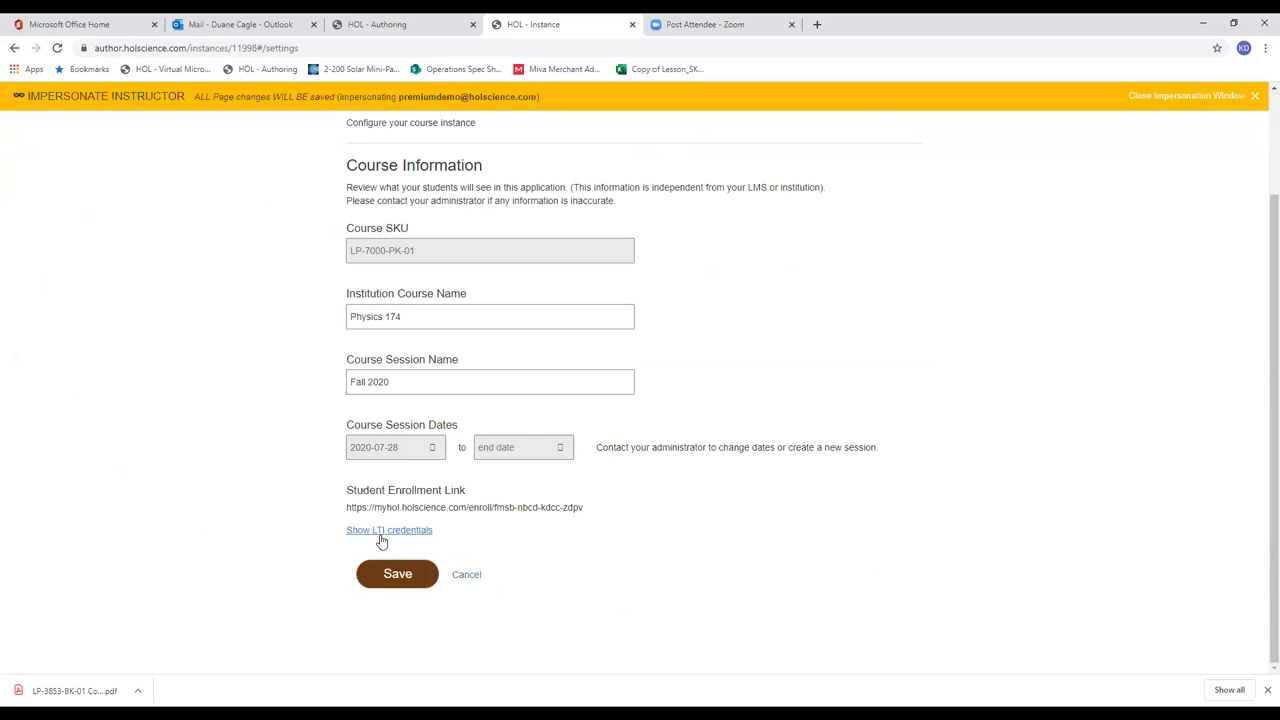
left_click(381, 533)
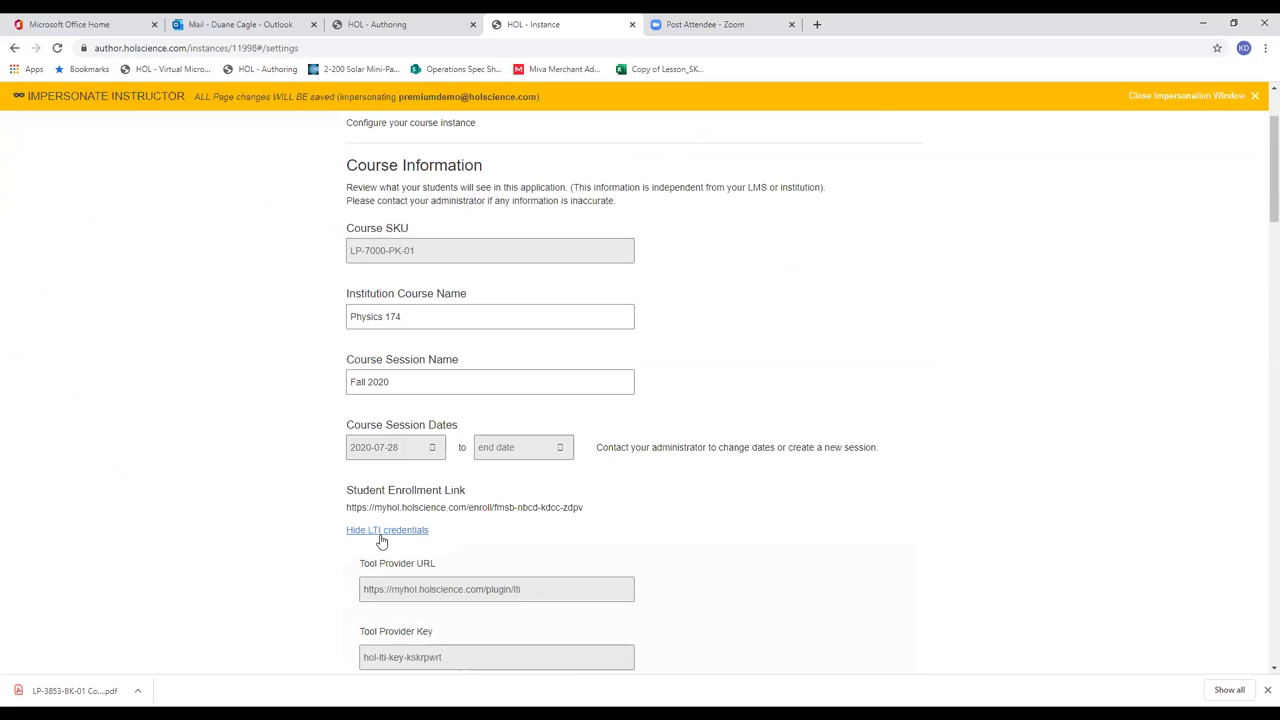
- Look through the LTI credentials, course hooks and lesson hooks as far as the Newton's Laws of Motion and Air Resistance entries
scroll(141, 512, "down", 3)
scroll(141, 512, "down", 3)
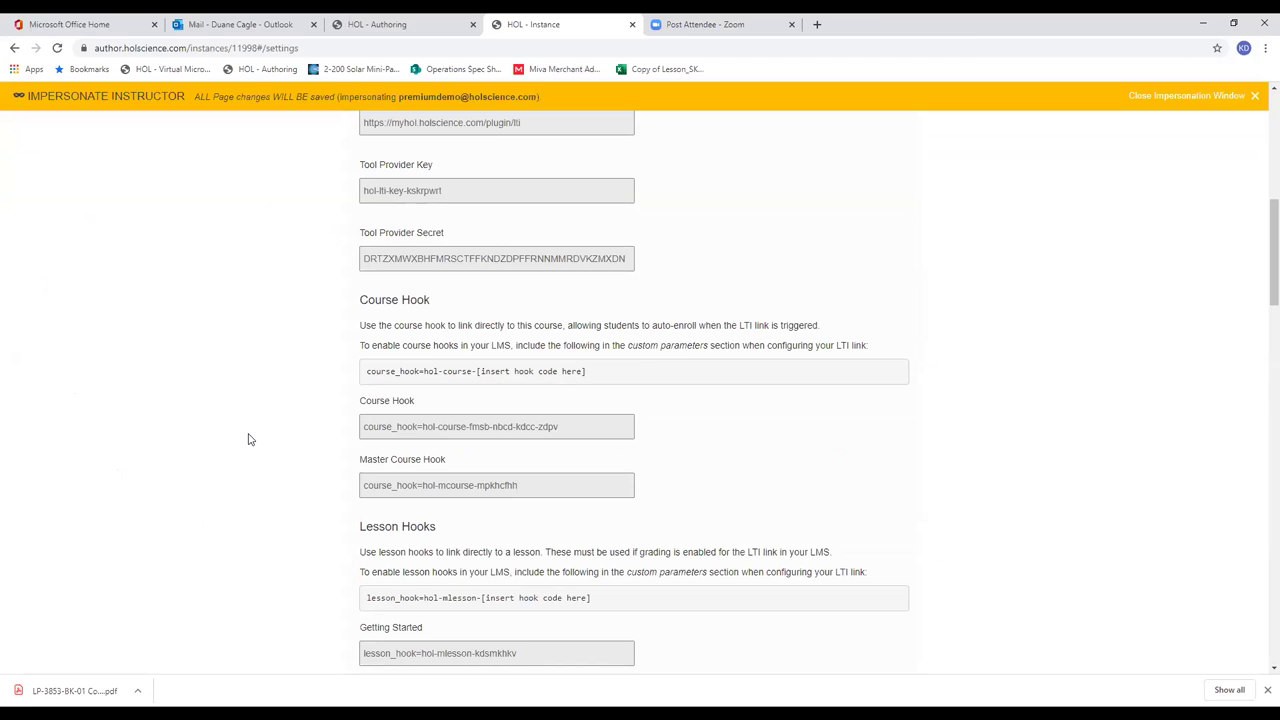
scroll(253, 433, "down", 3)
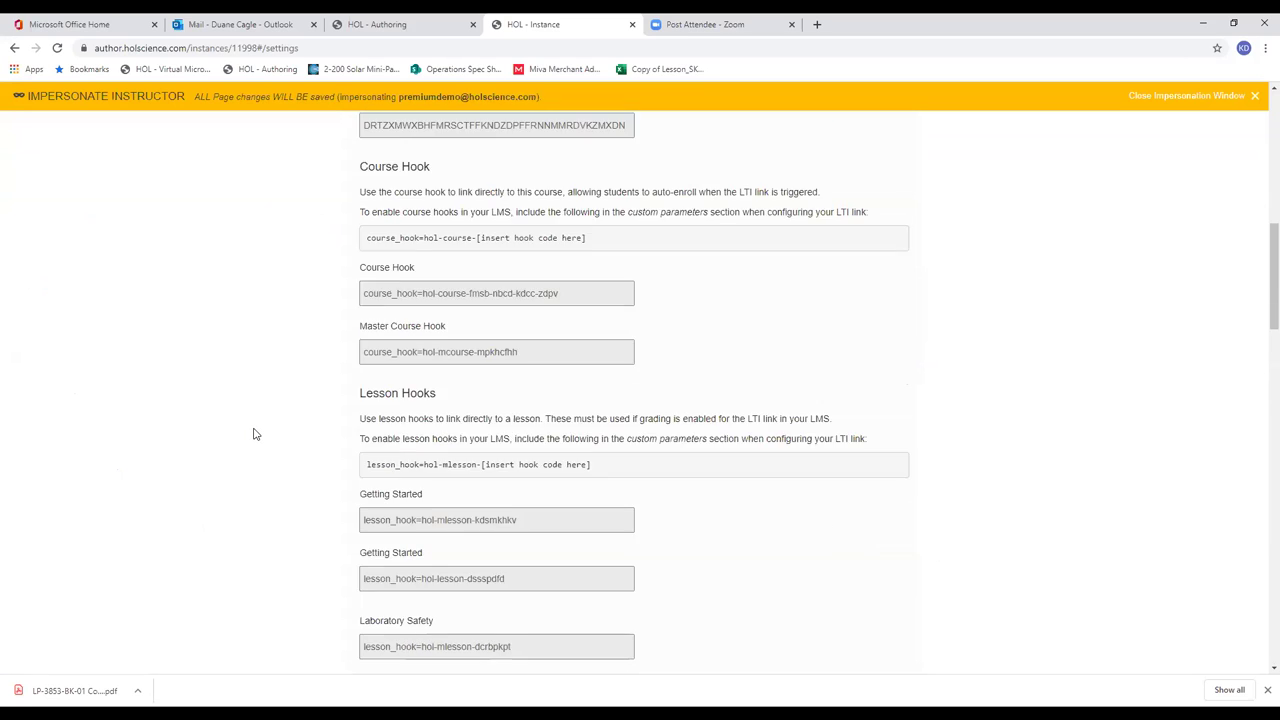
scroll(251, 433, "up", 1)
scroll(251, 433, "up", 1)
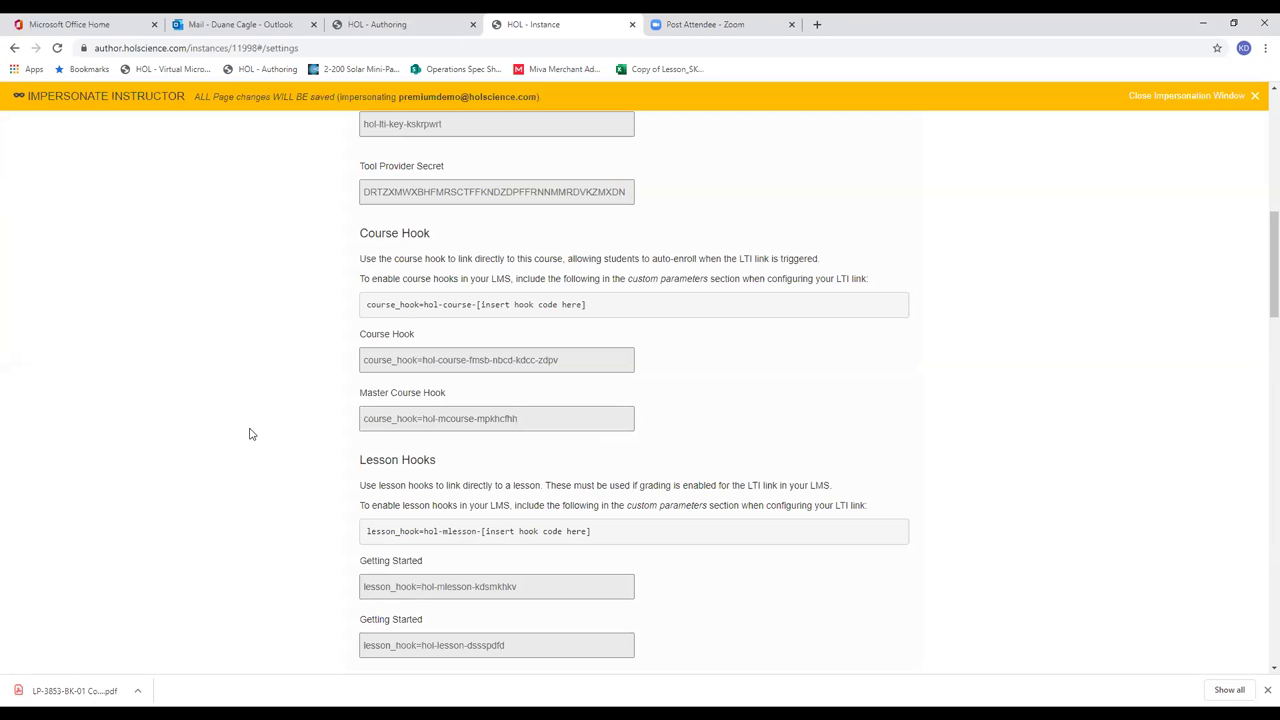
scroll(251, 434, "down", 1)
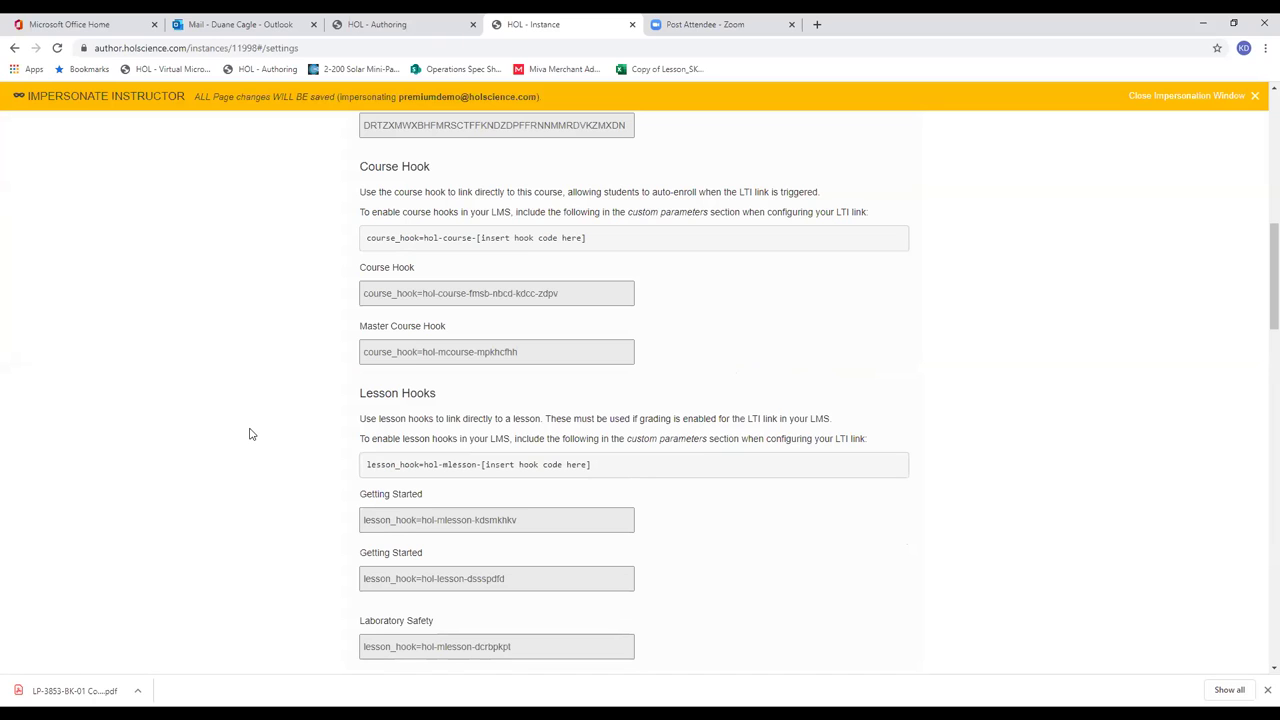
scroll(251, 434, "down", 2)
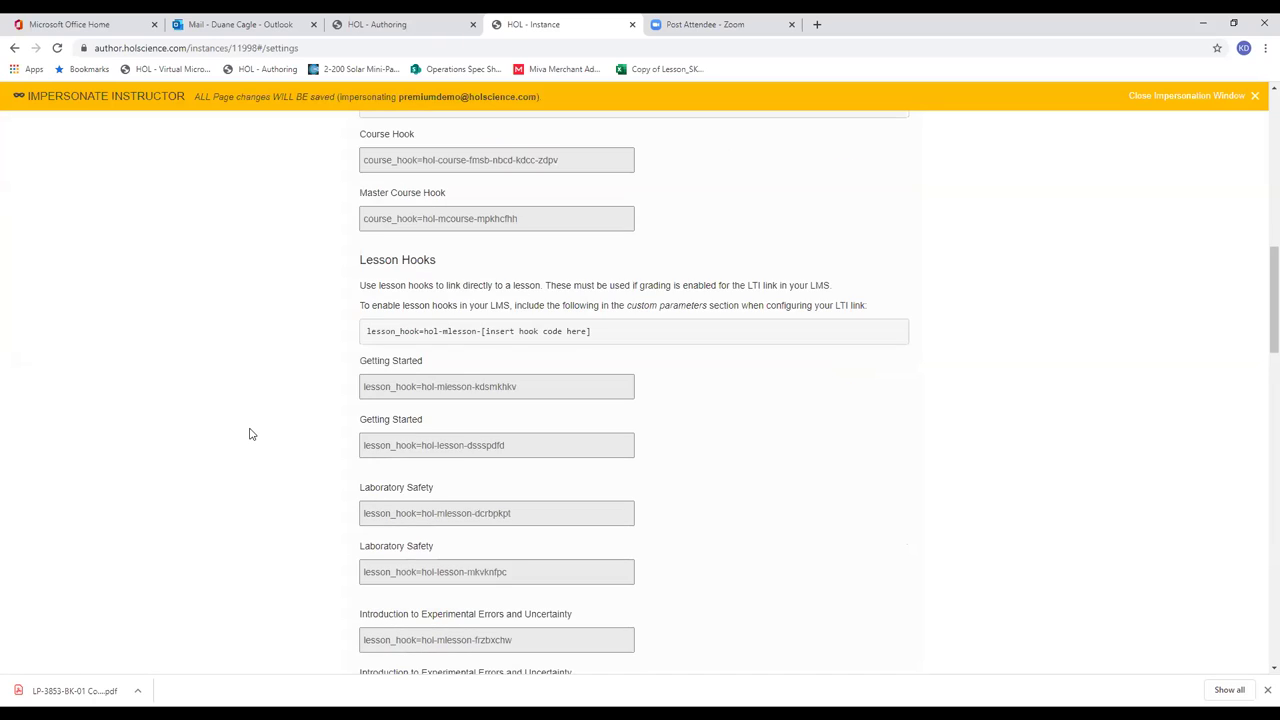
scroll(251, 434, "down", 6)
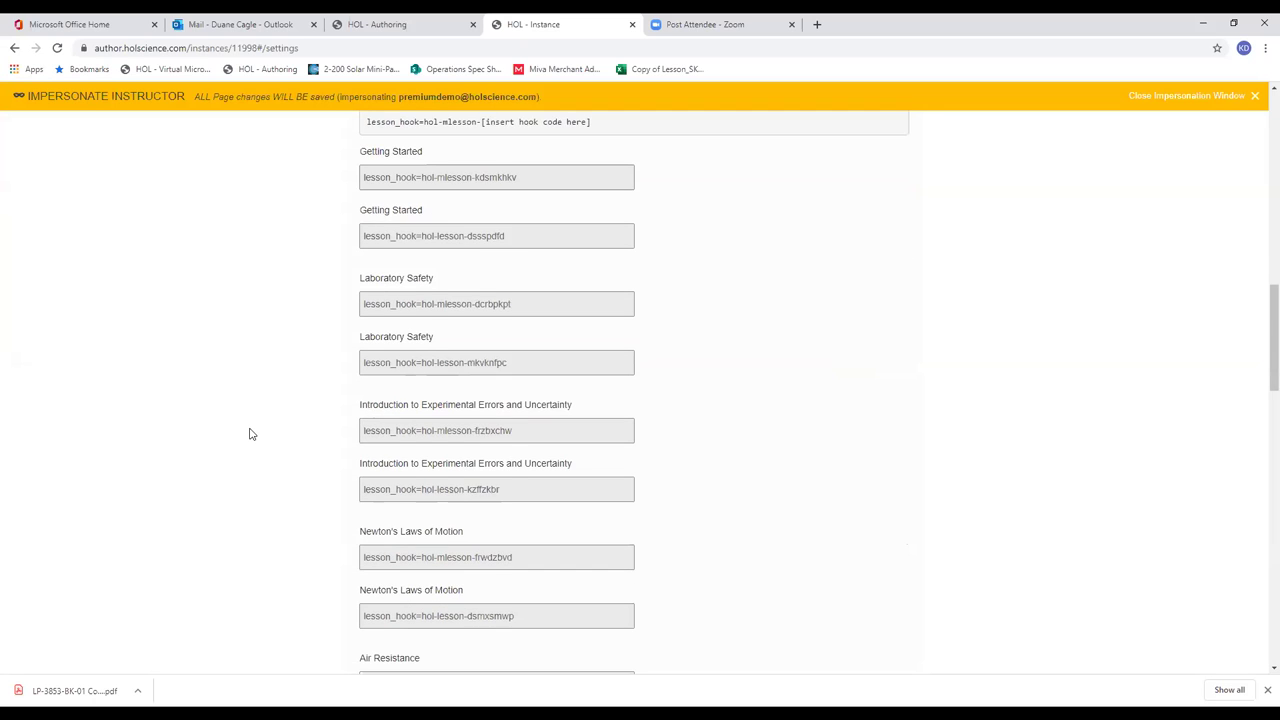
scroll(251, 434, "up", 9)
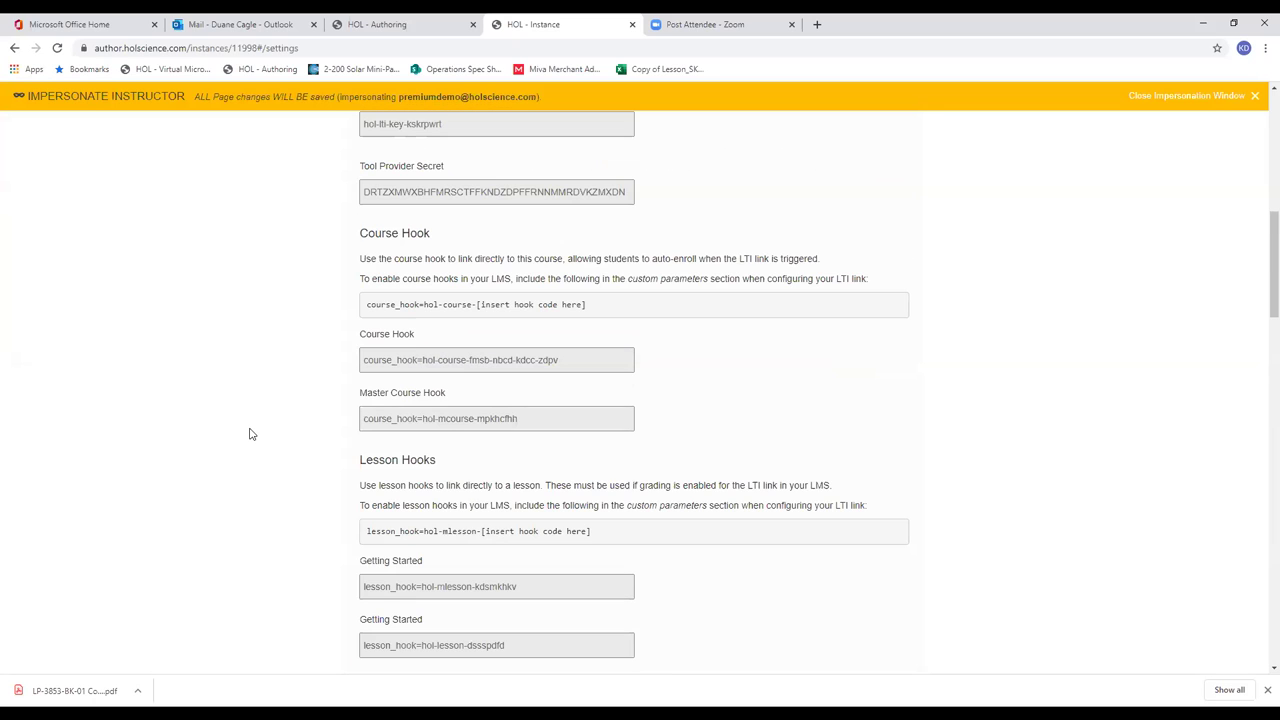
scroll(251, 434, "up", 5)
scroll(251, 434, "down", 2)
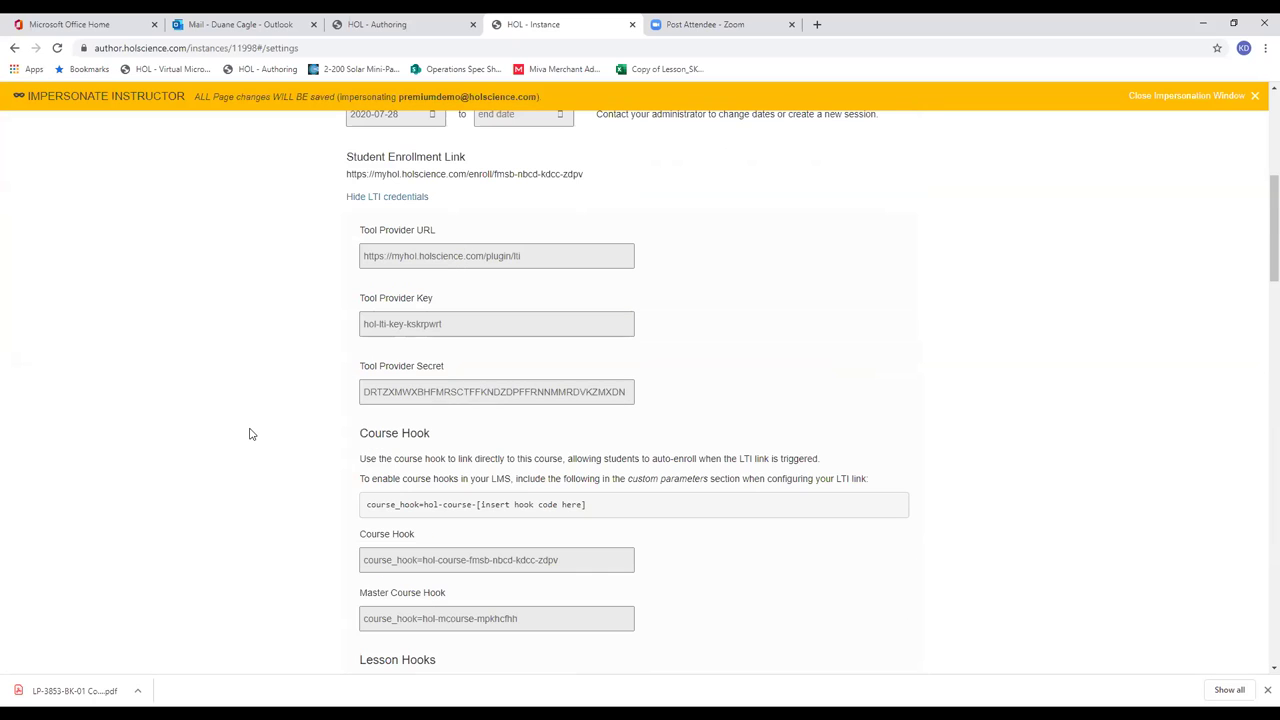
scroll(251, 434, "up", 6)
scroll(251, 434, "up", 1)
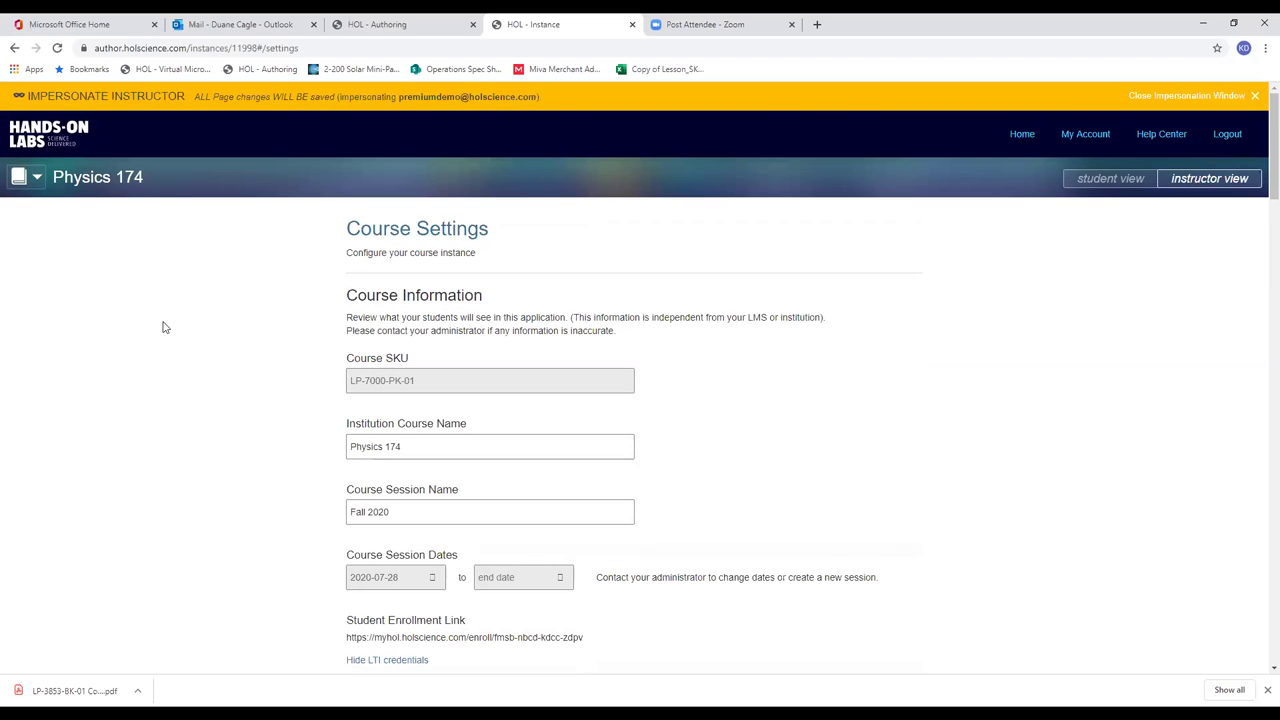
- Open Custom Lesson Authoring for the course and look through its list of lessons
left_click(36, 180)
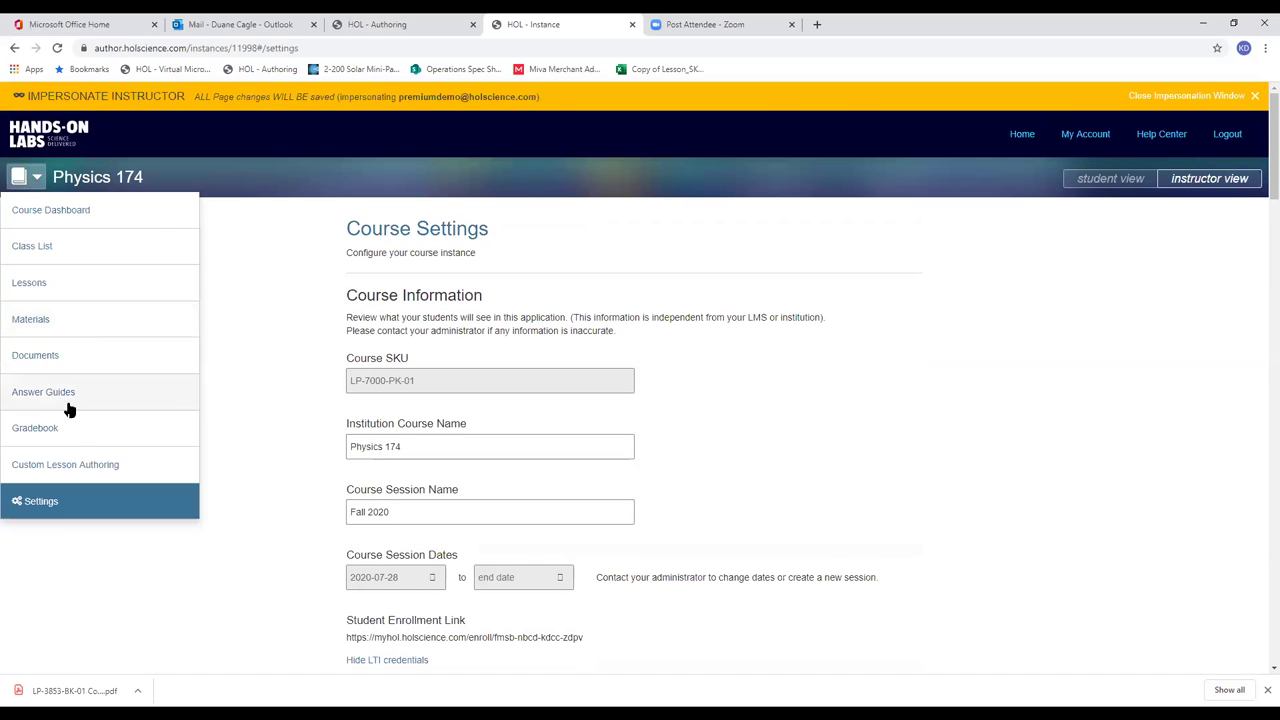
left_click(75, 466)
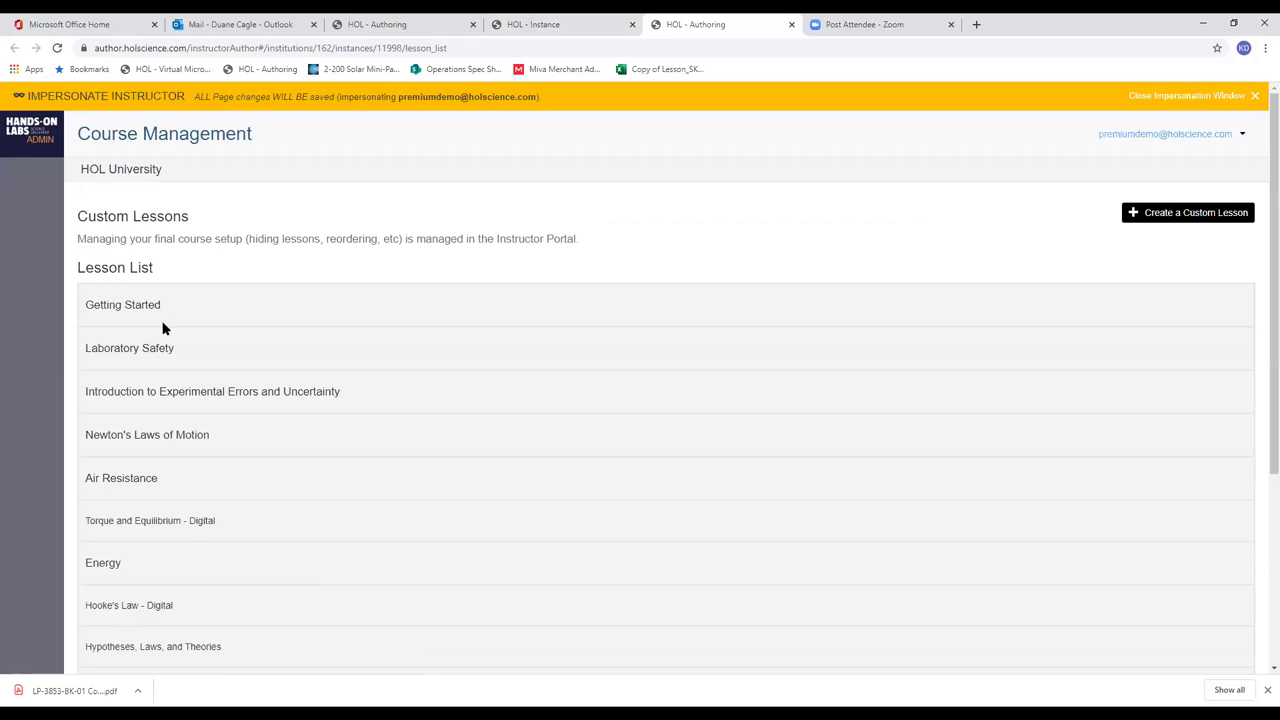
scroll(175, 347, "down", 1)
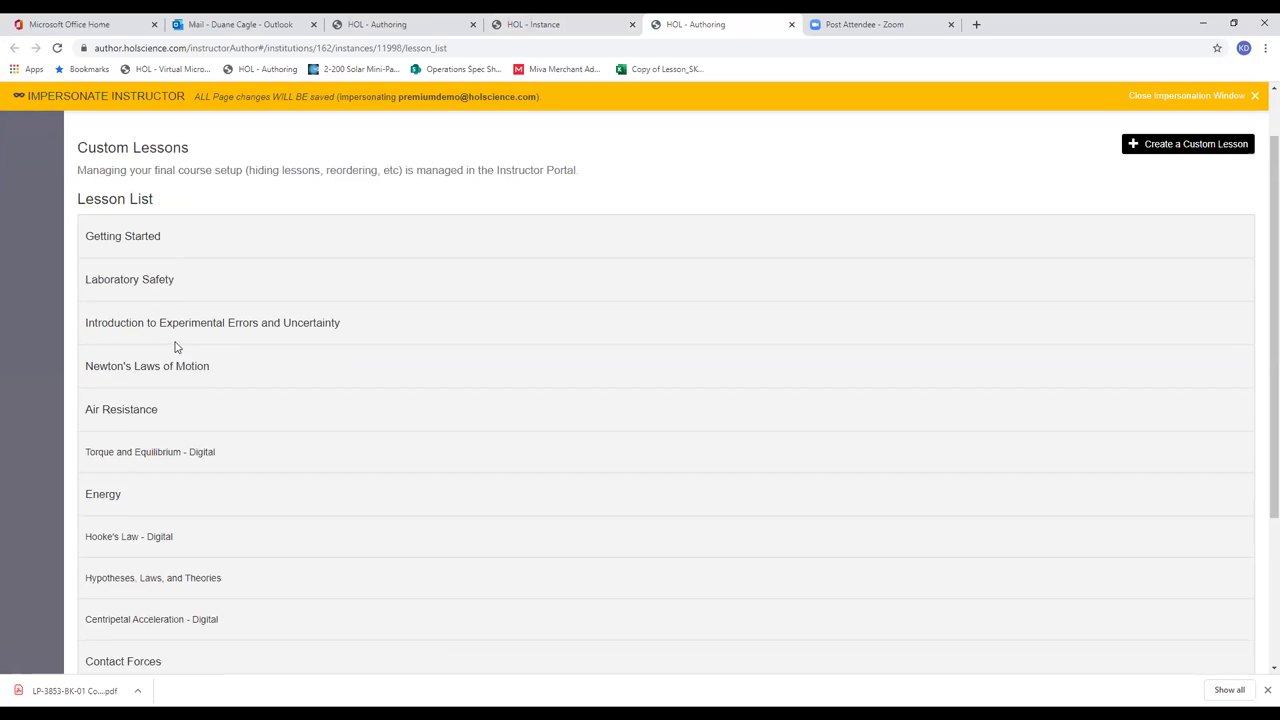
scroll(176, 350, "down", 1)
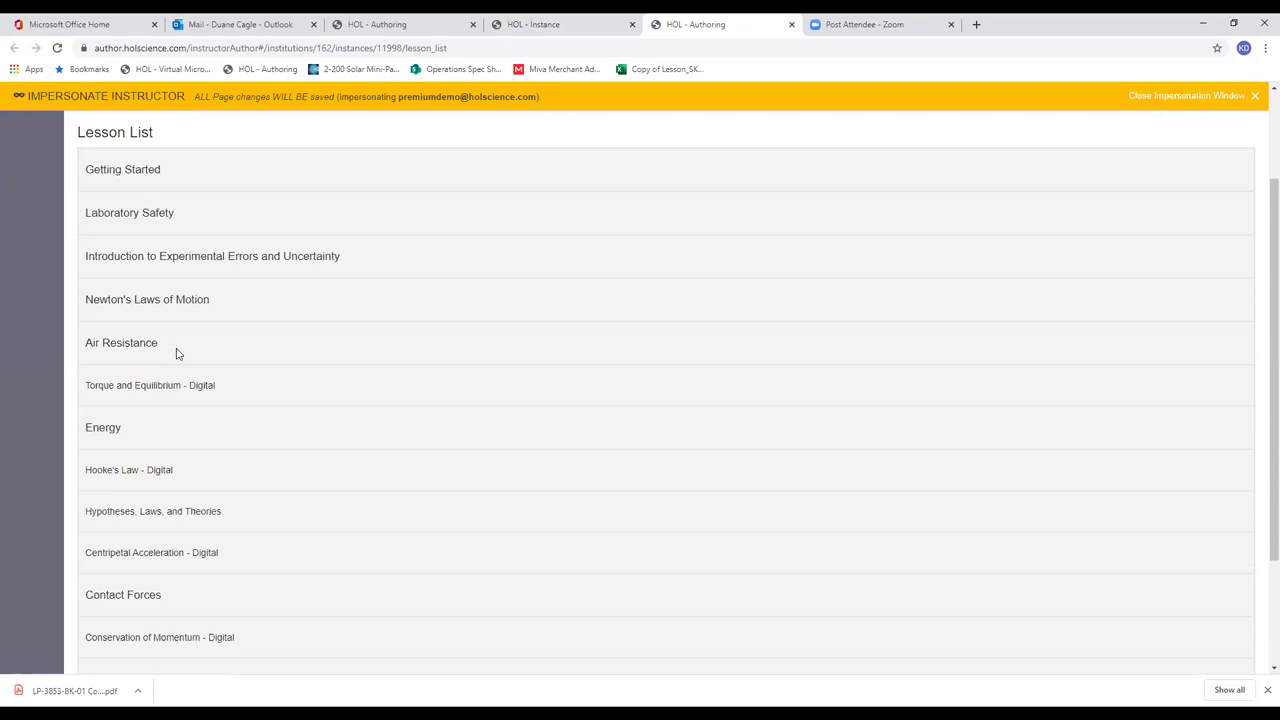
scroll(176, 350, "up", 2)
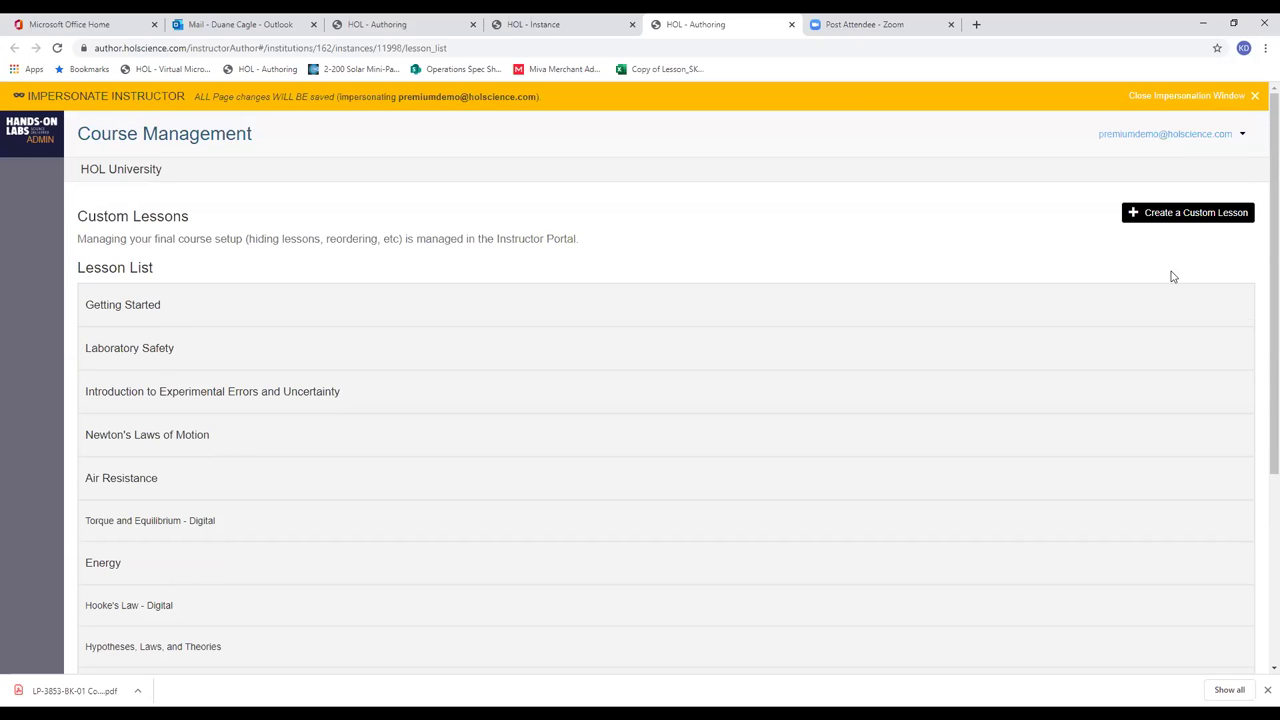